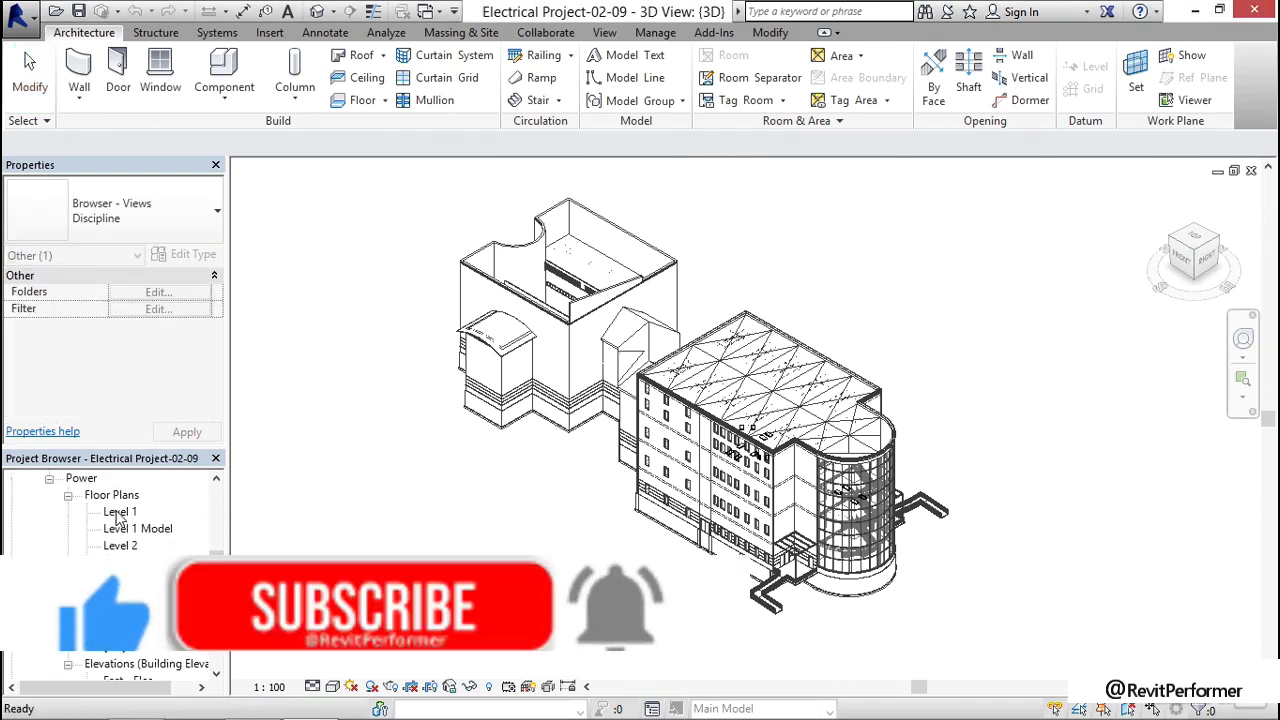
# Open the Level 1 floor plan of the Power discipline around Office 101.
pyautogui.doubleClick(118, 513)
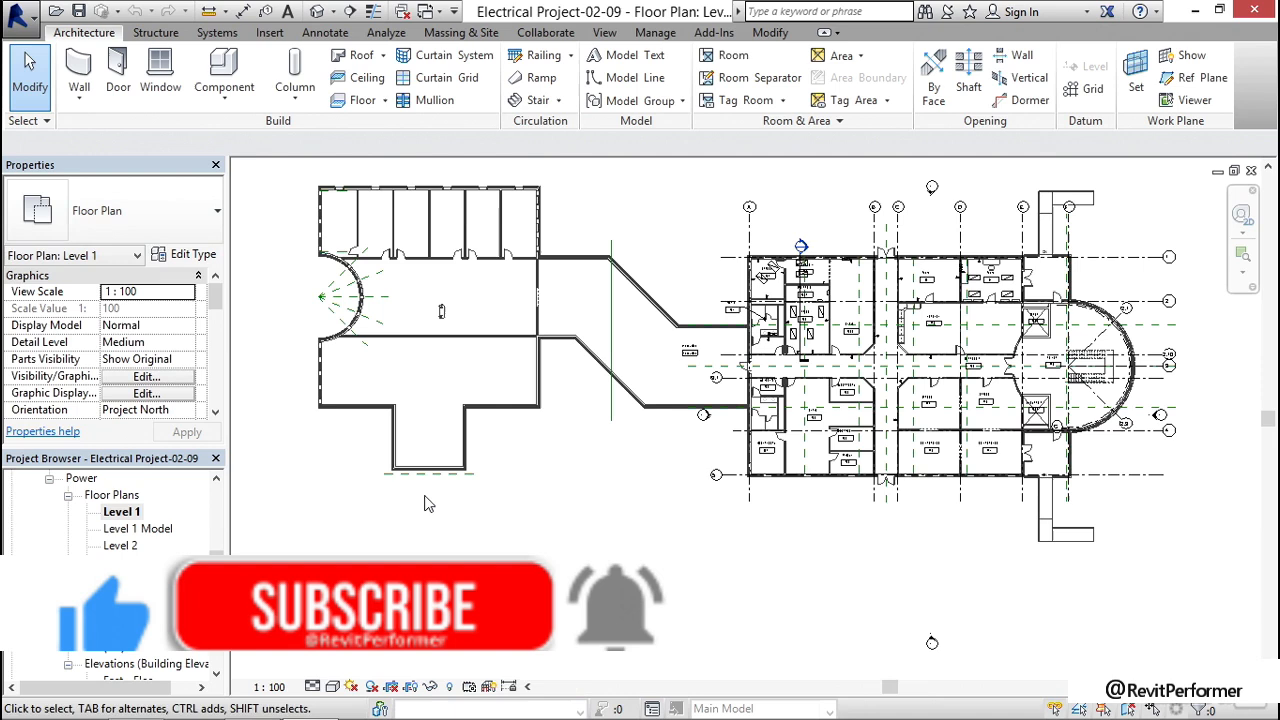
pyautogui.scroll(5, 598, 397)
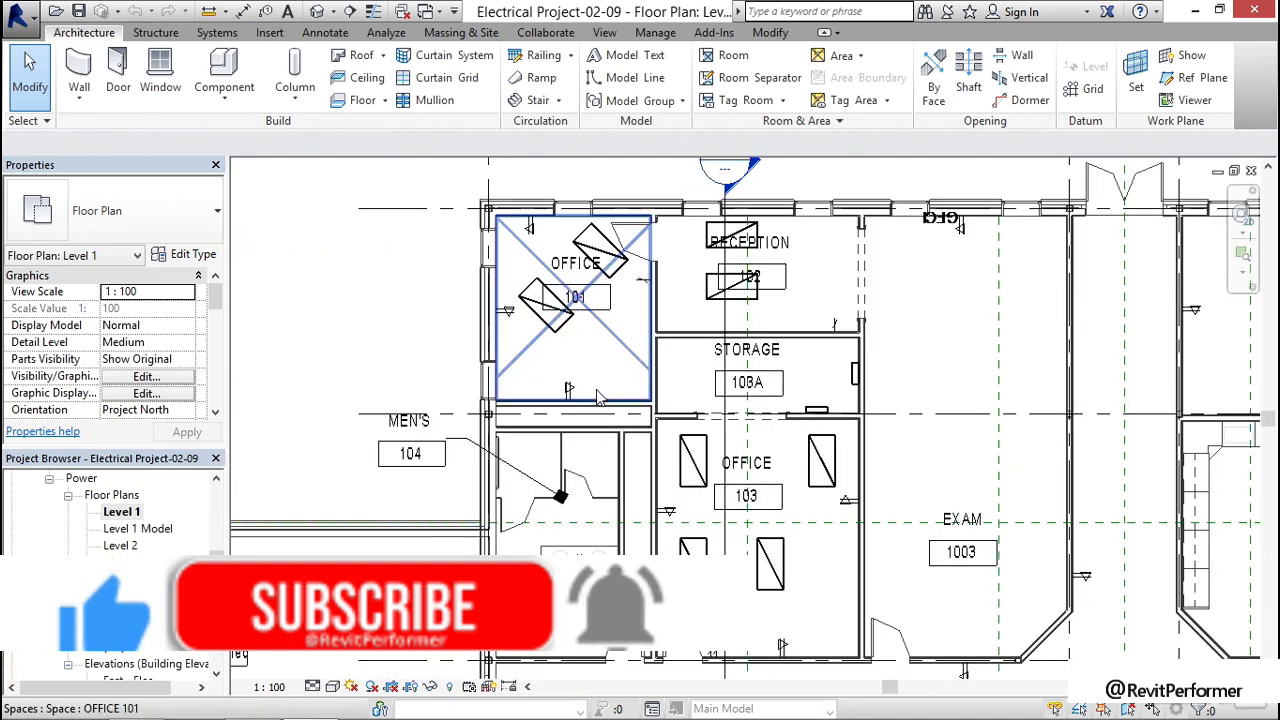
pyautogui.moveTo(551, 363); pyautogui.dragTo(595, 320, button='middle')
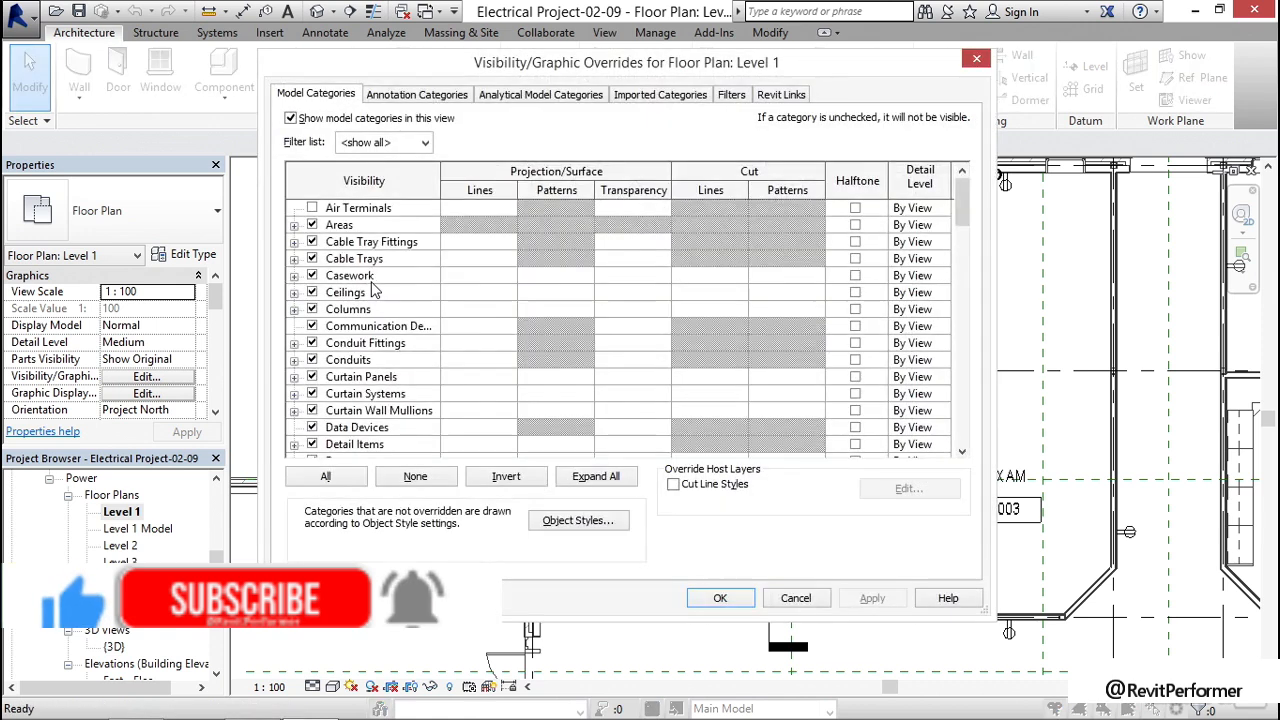
# Hide the Lighting Fixtures and Lighting Devices model categories in the Level 1 plan's visibility overrides.
pyautogui.moveTo(962, 193); pyautogui.dragTo(962, 270)
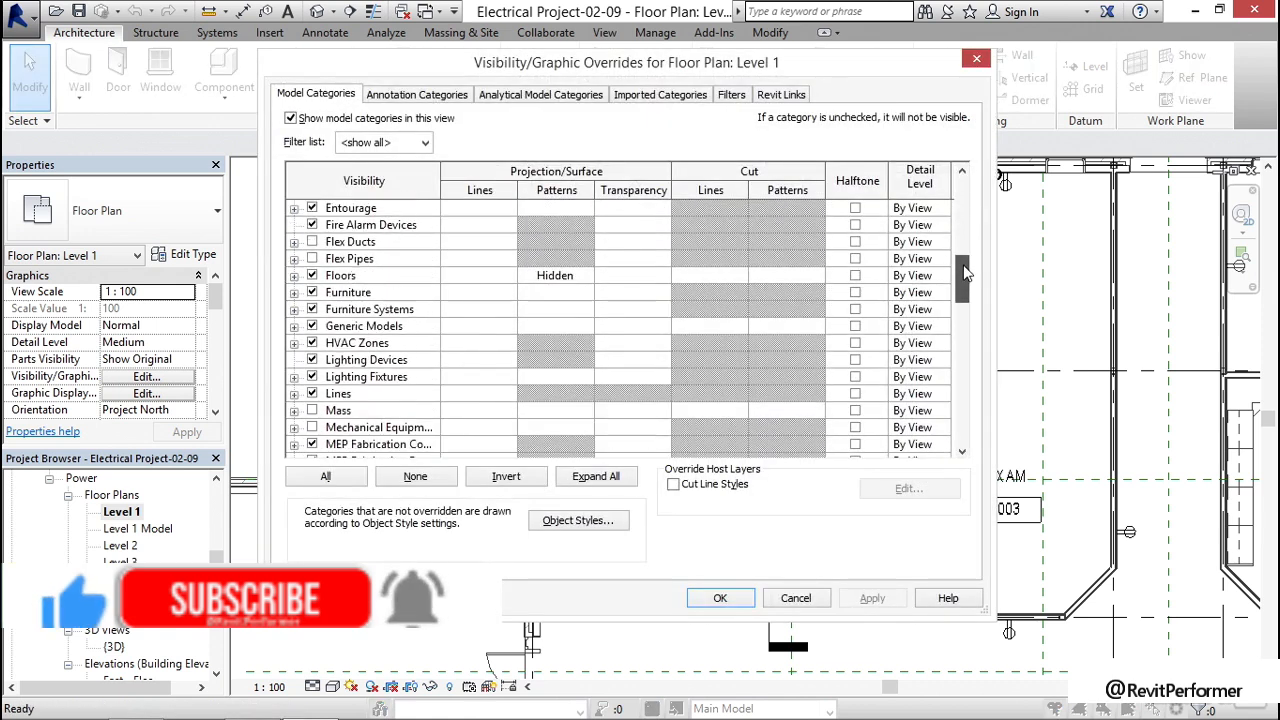
pyautogui.click(311, 377)
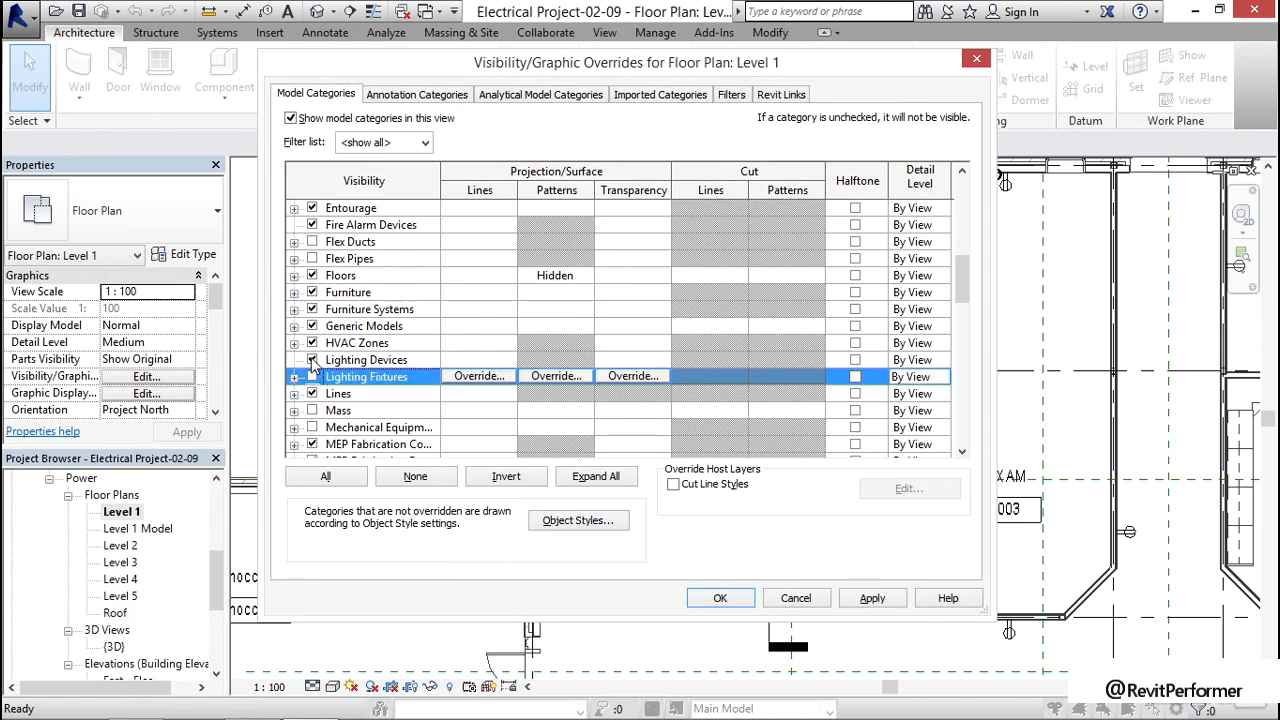
pyautogui.click(312, 361)
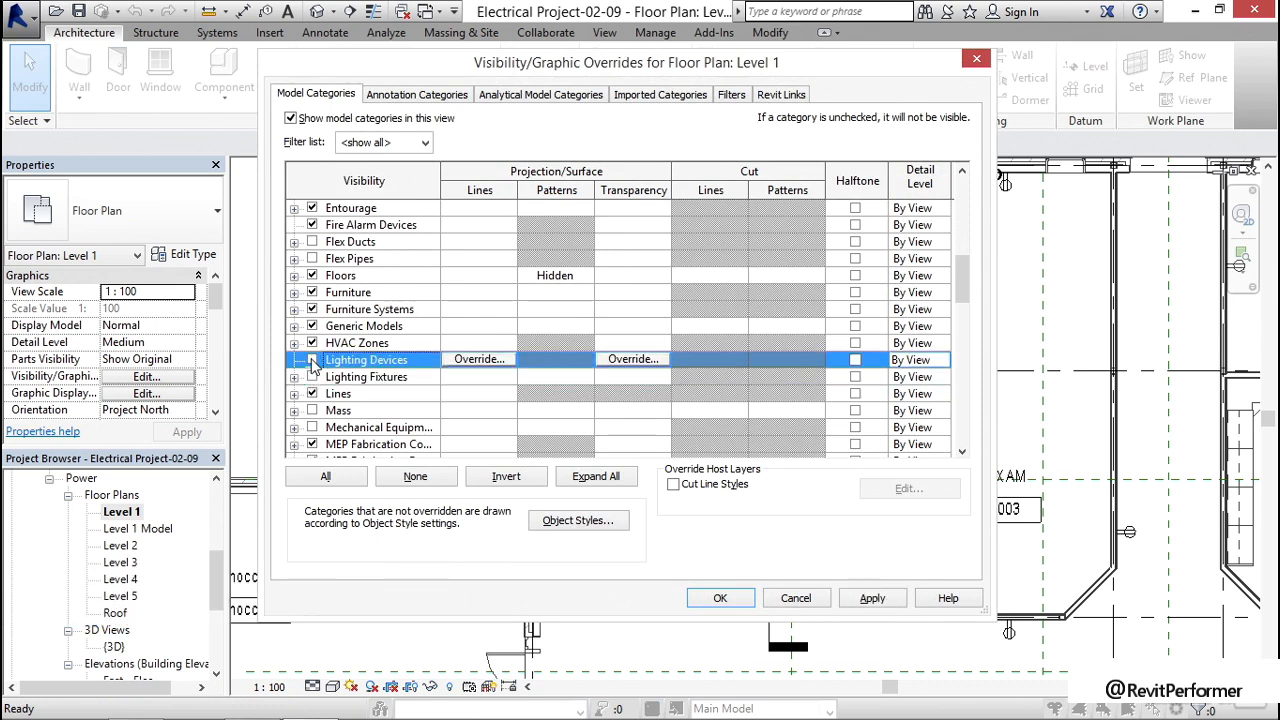
pyautogui.click(872, 598)
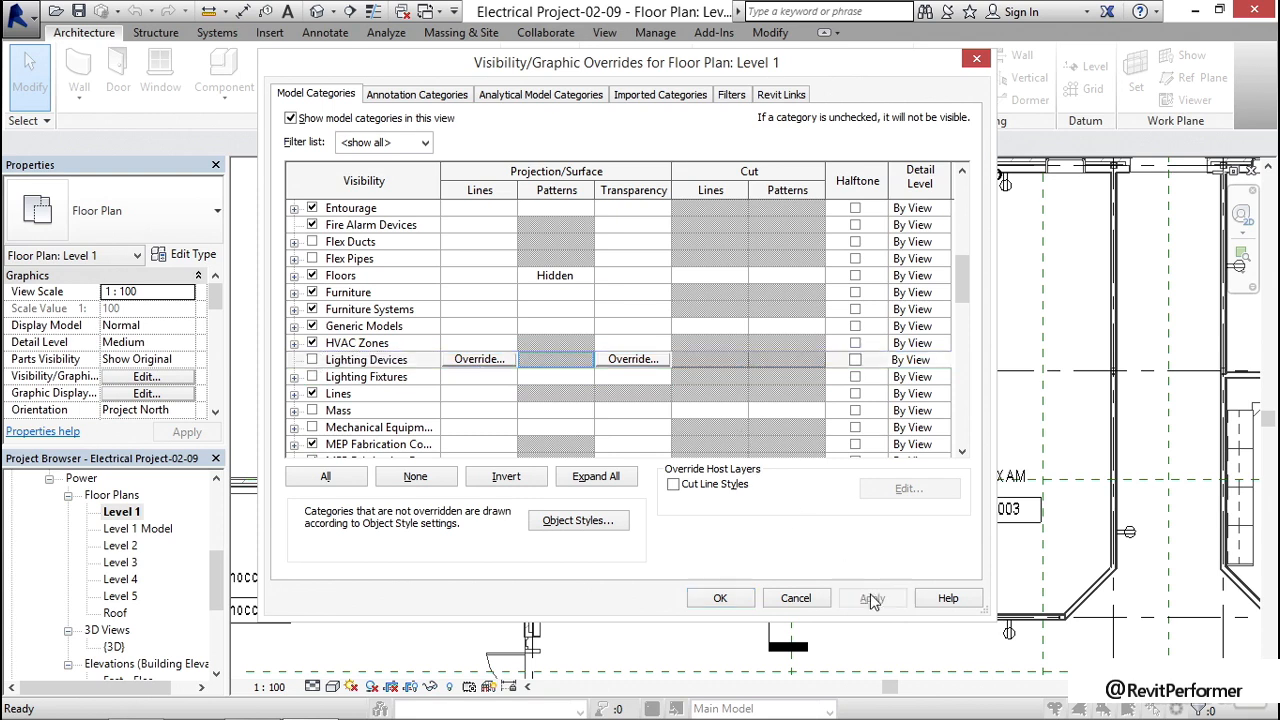
pyautogui.click(720, 598)
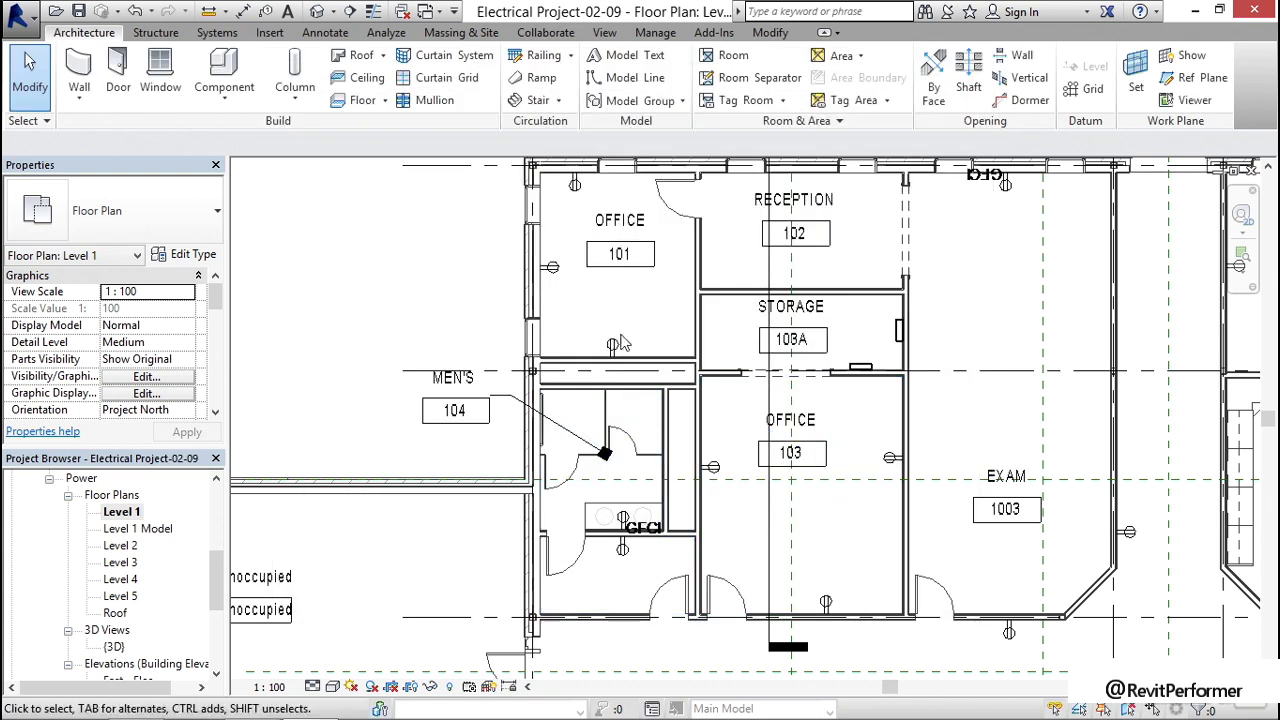
# Convert the receptacle circuit in Office 101 to arc wires.
pyautogui.scroll(3, 577, 418)
pyautogui.scroll(2, 620, 410)
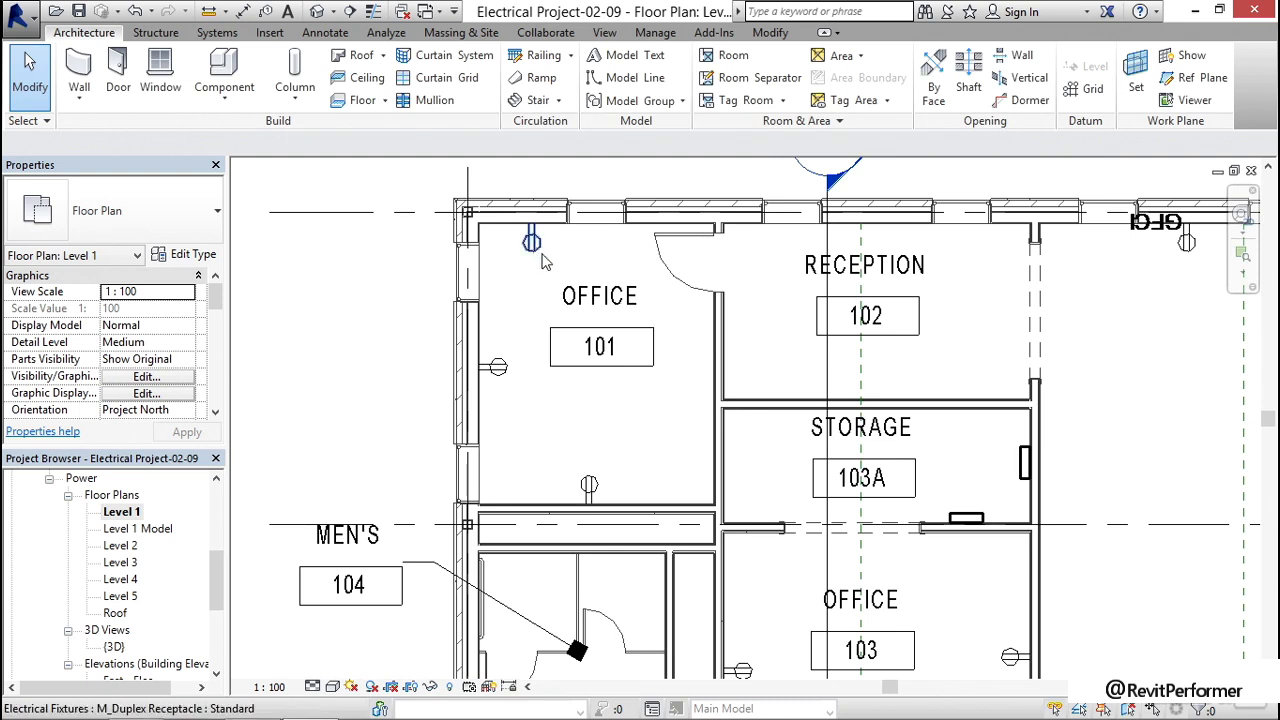
pyautogui.press('Tab')
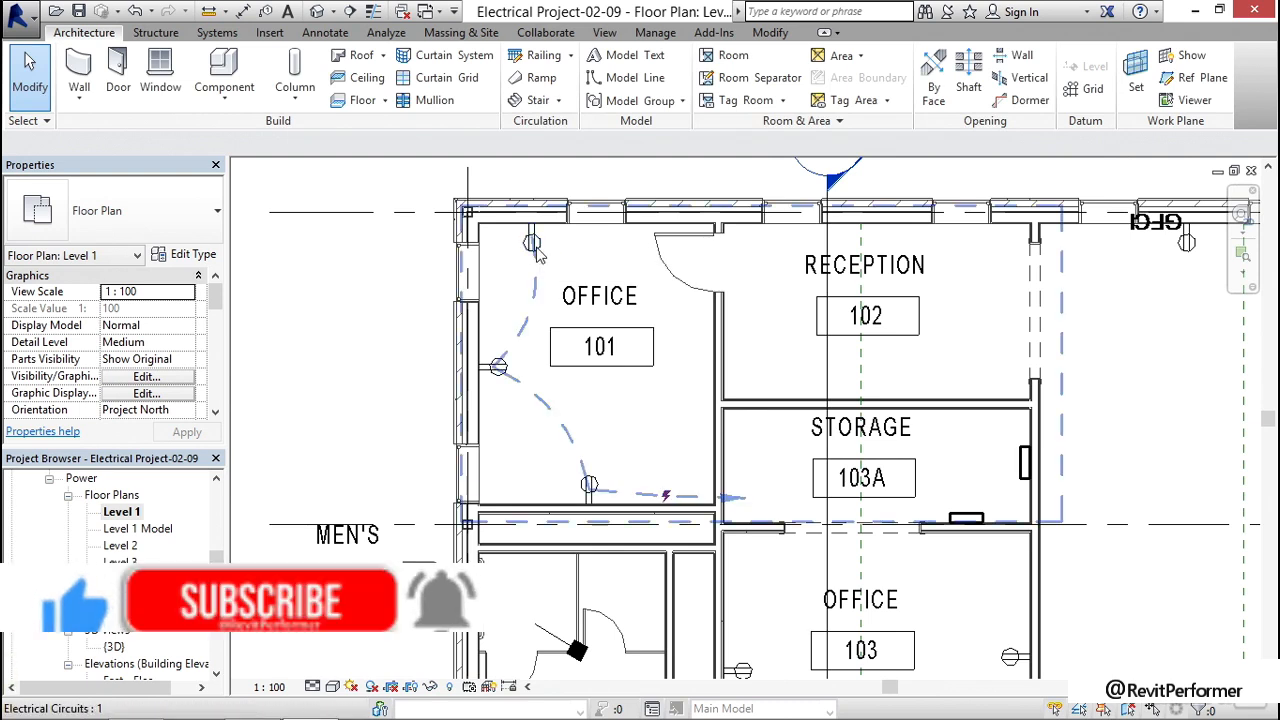
pyautogui.click(536, 252)
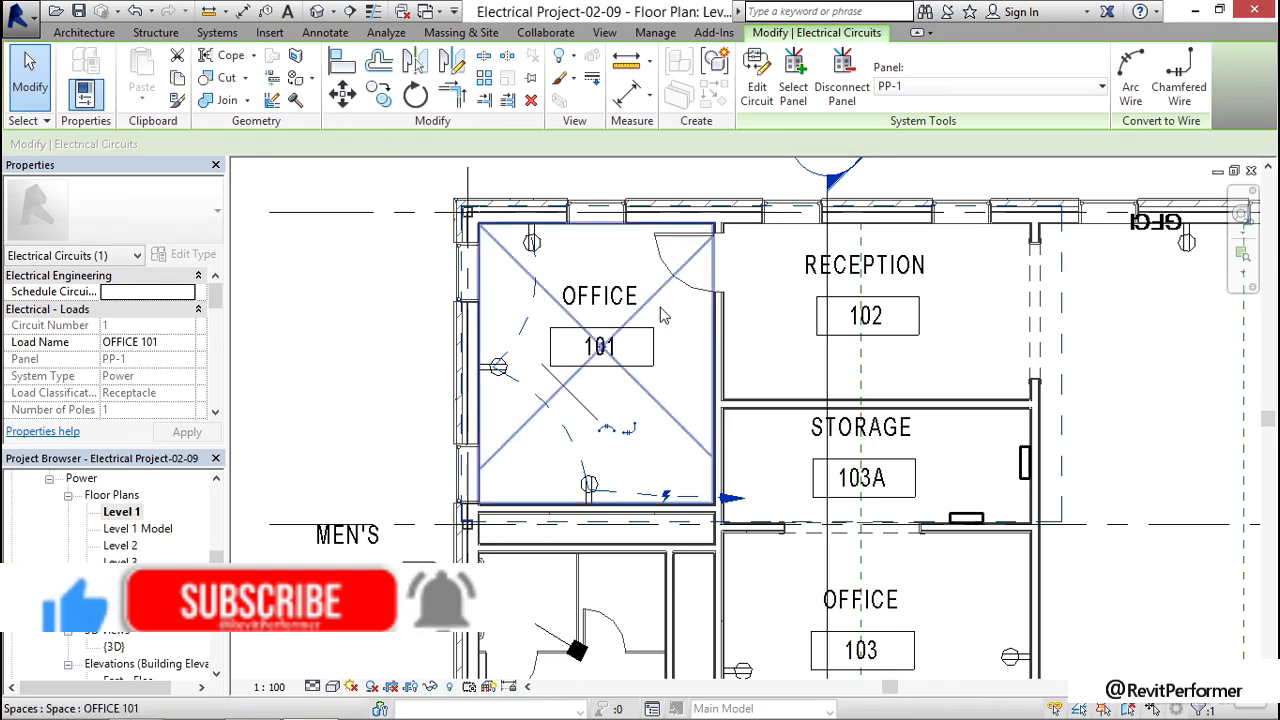
pyautogui.click(615, 429)
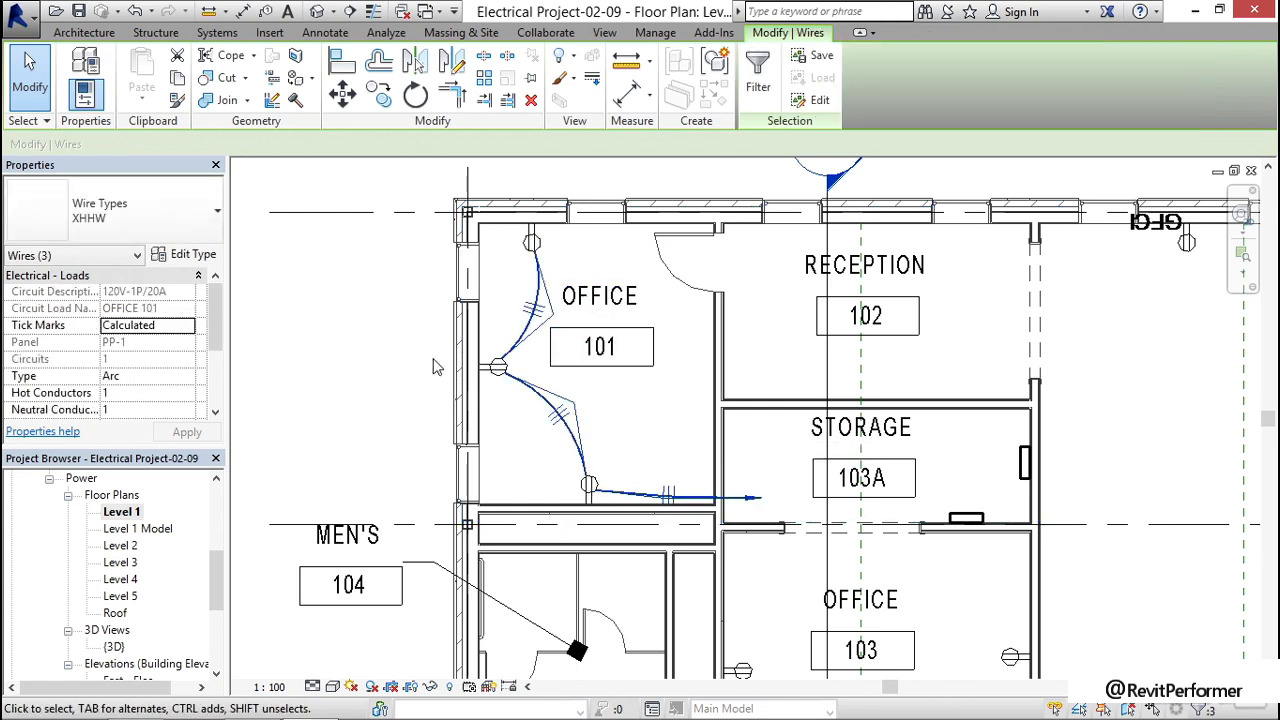
pyautogui.press('Escape')
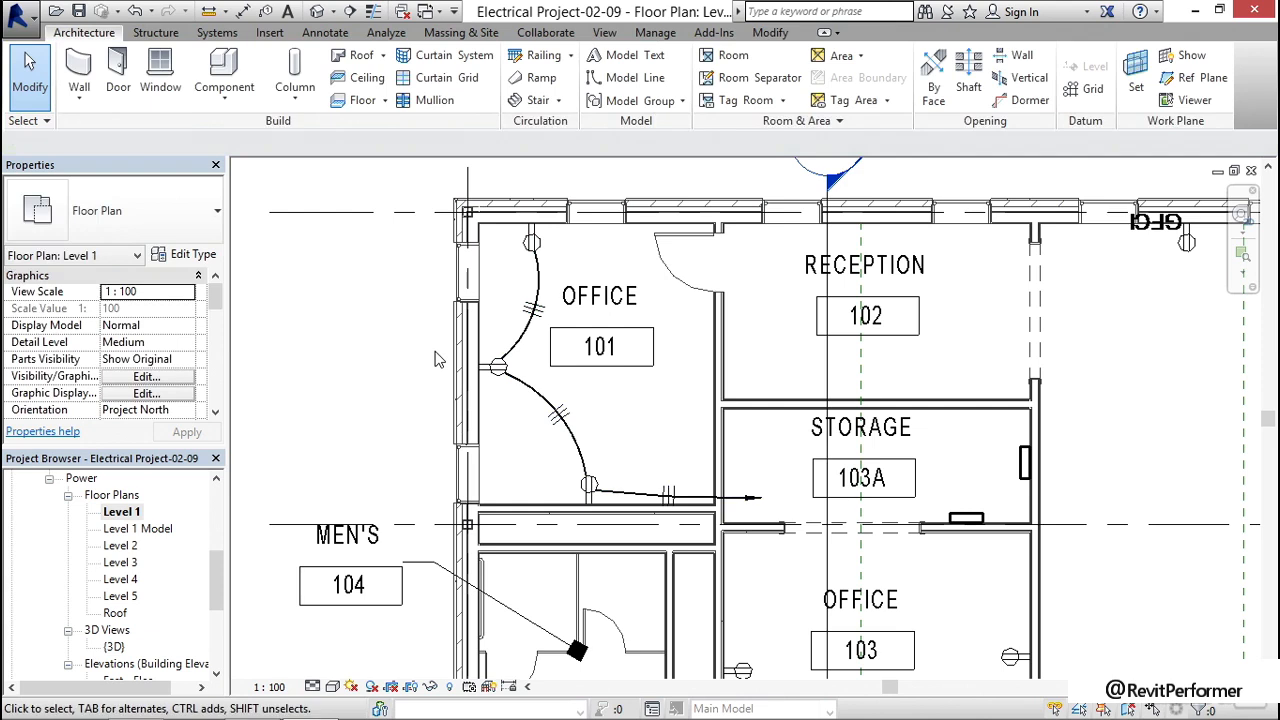
# Reshape the Office 101 home run wire into a pronounced upward arc with its arrowhead inside the room.
pyautogui.click(664, 493)
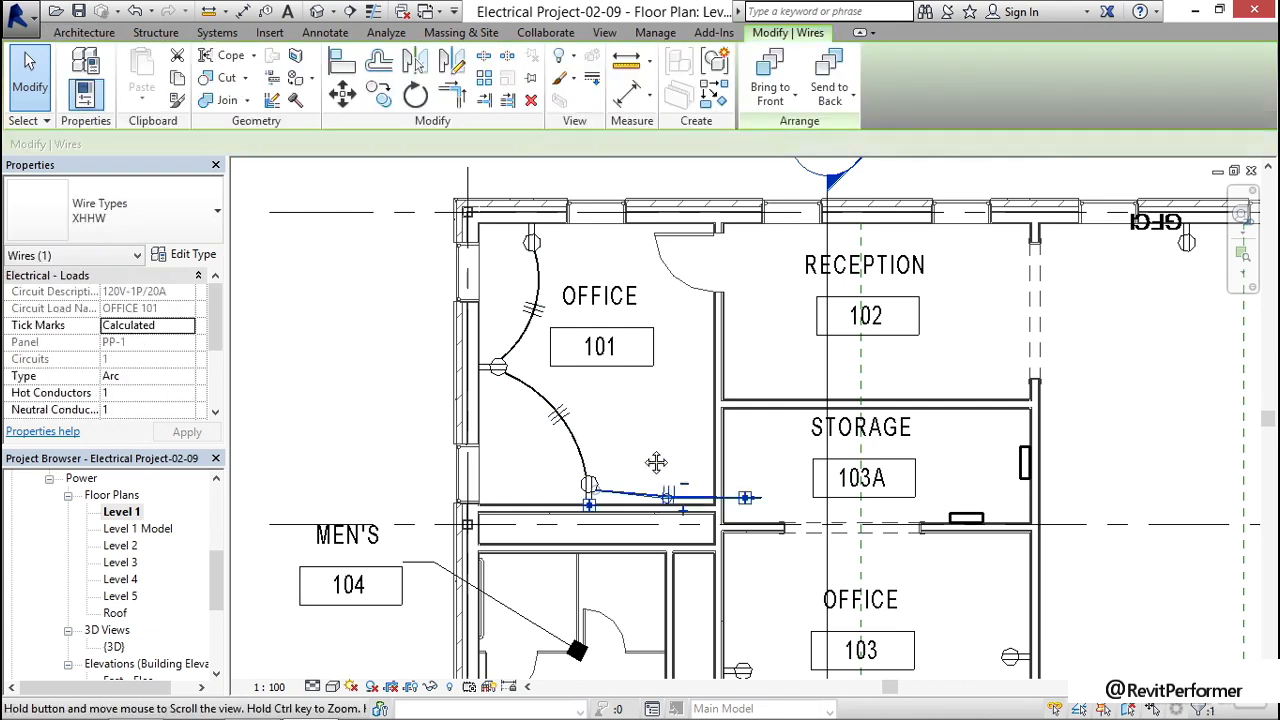
pyautogui.moveTo(664, 493); pyautogui.dragTo(572, 368, button='middle')
pyautogui.scroll(4, 572, 368)
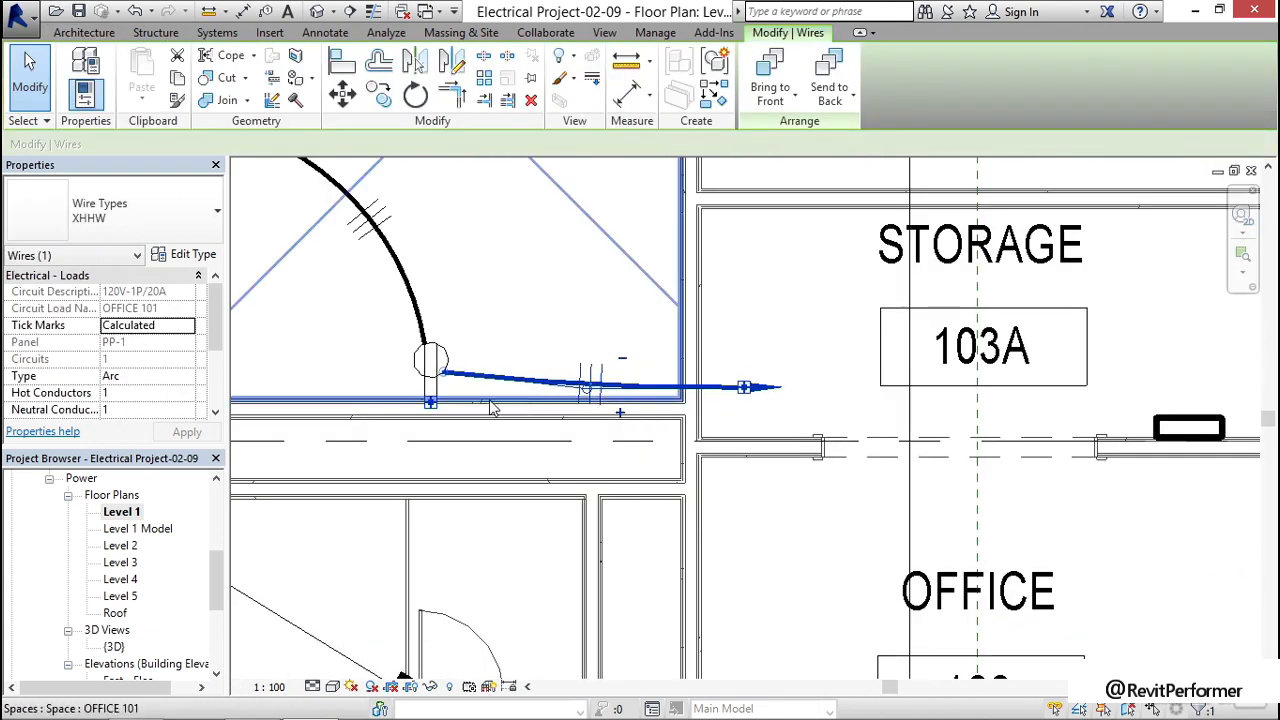
pyautogui.moveTo(593, 395); pyautogui.dragTo(488, 243)
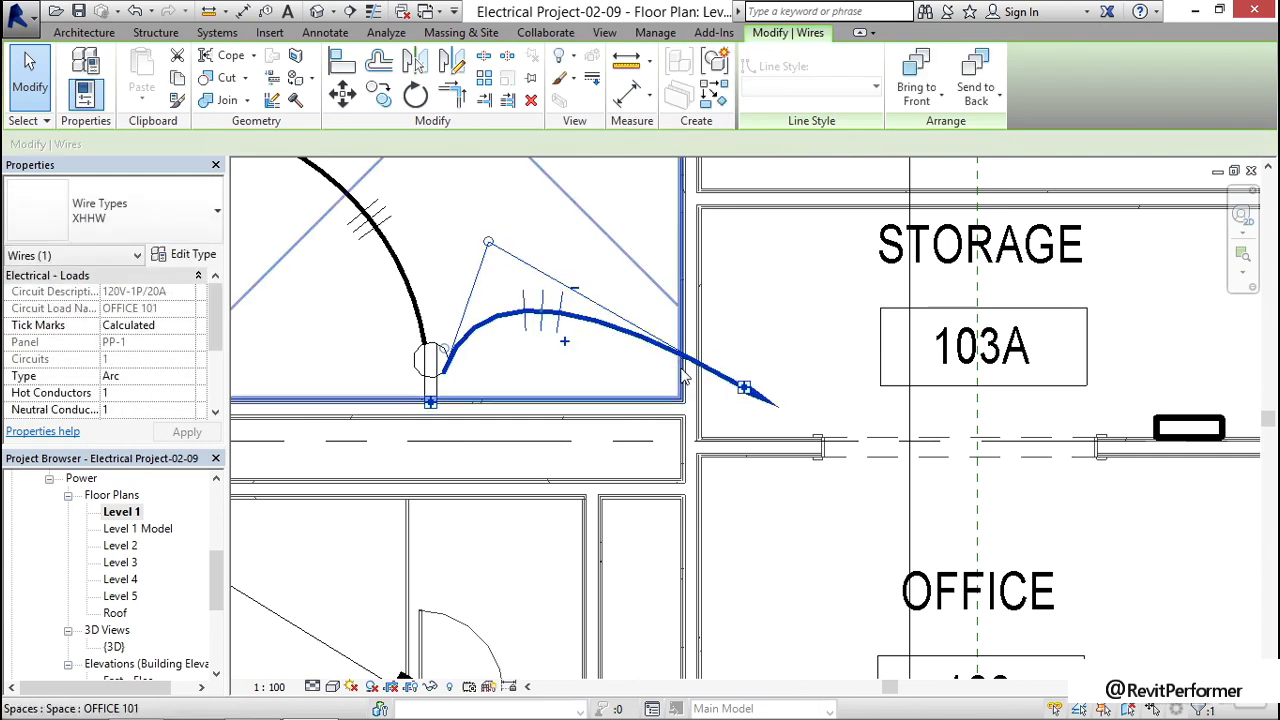
pyautogui.moveTo(745, 393); pyautogui.dragTo(643, 343)
pyautogui.click(583, 383)
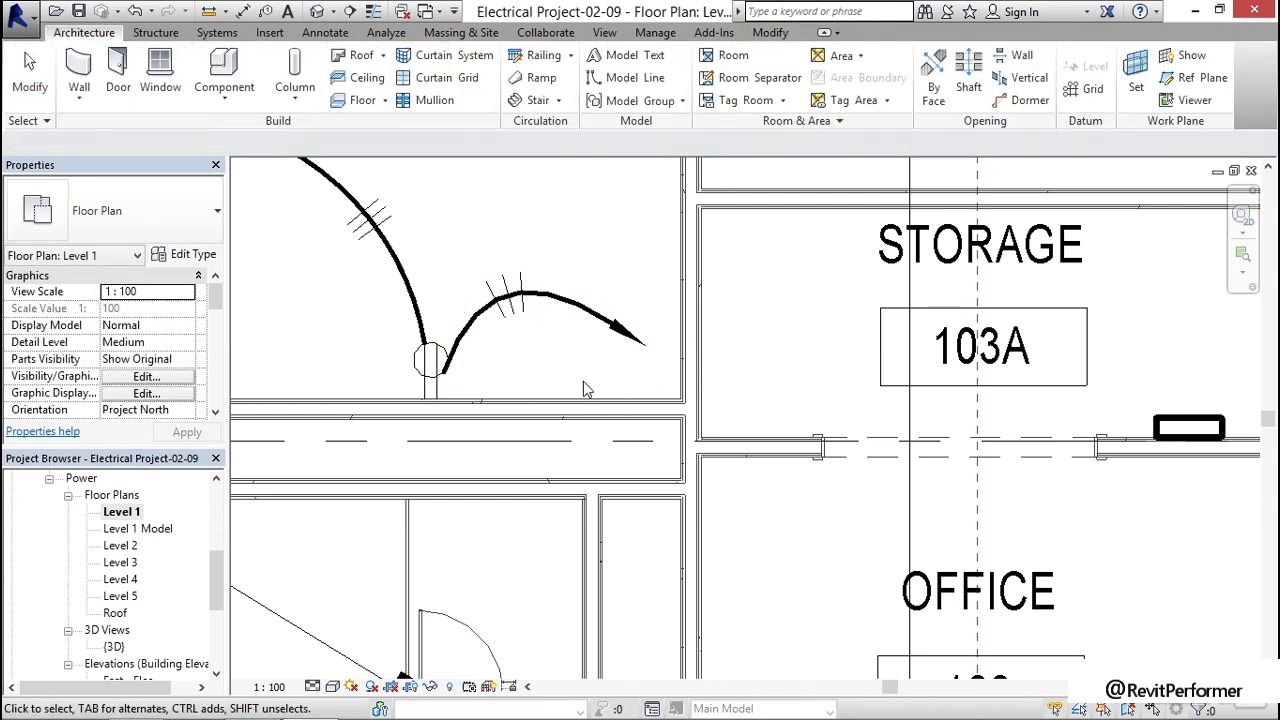
# Convert the circuit of the two back-to-back receptacles at the Men's 104 washbasin wall to arc wires.
pyautogui.scroll(-6, 476, 397)
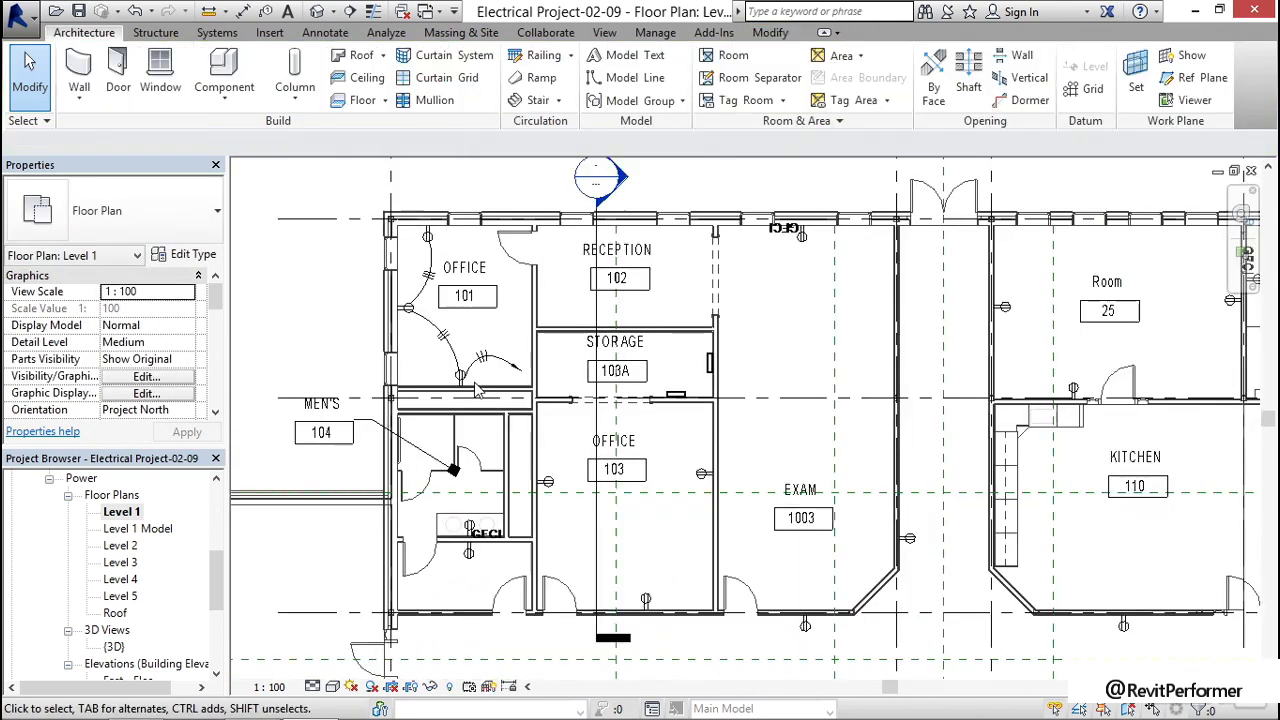
pyautogui.scroll(6, 500, 398)
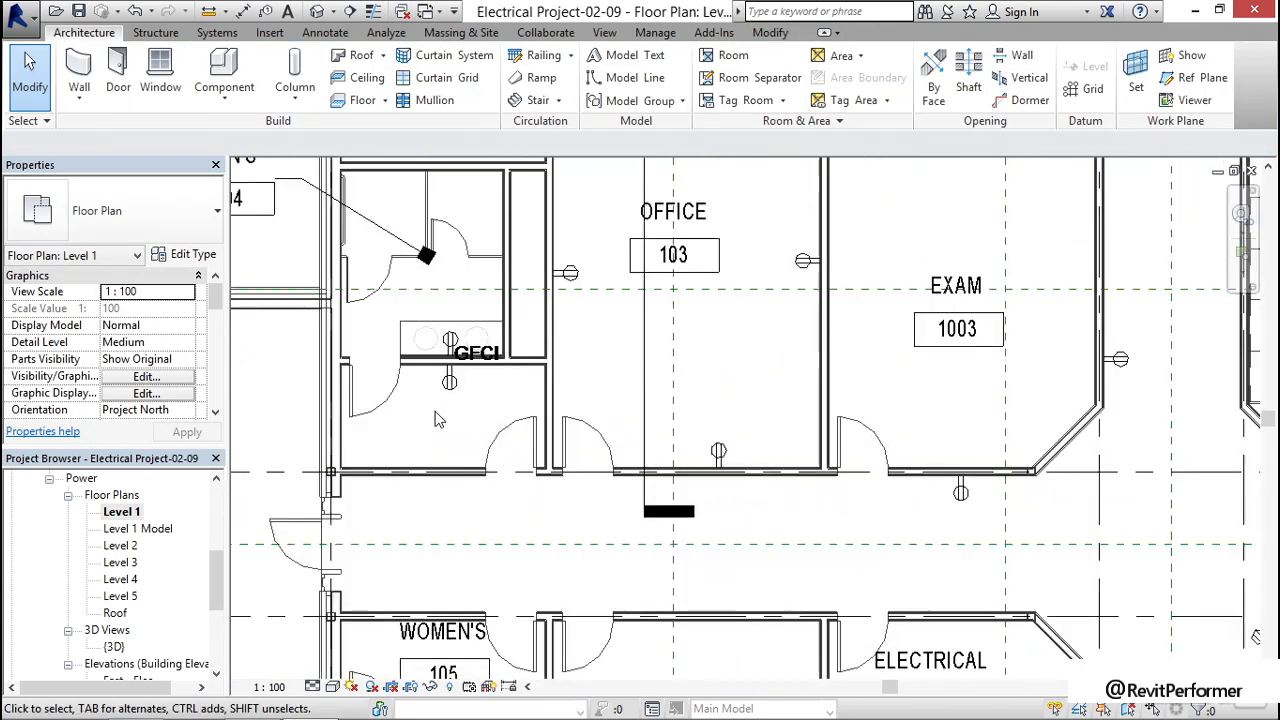
pyautogui.press('Tab')
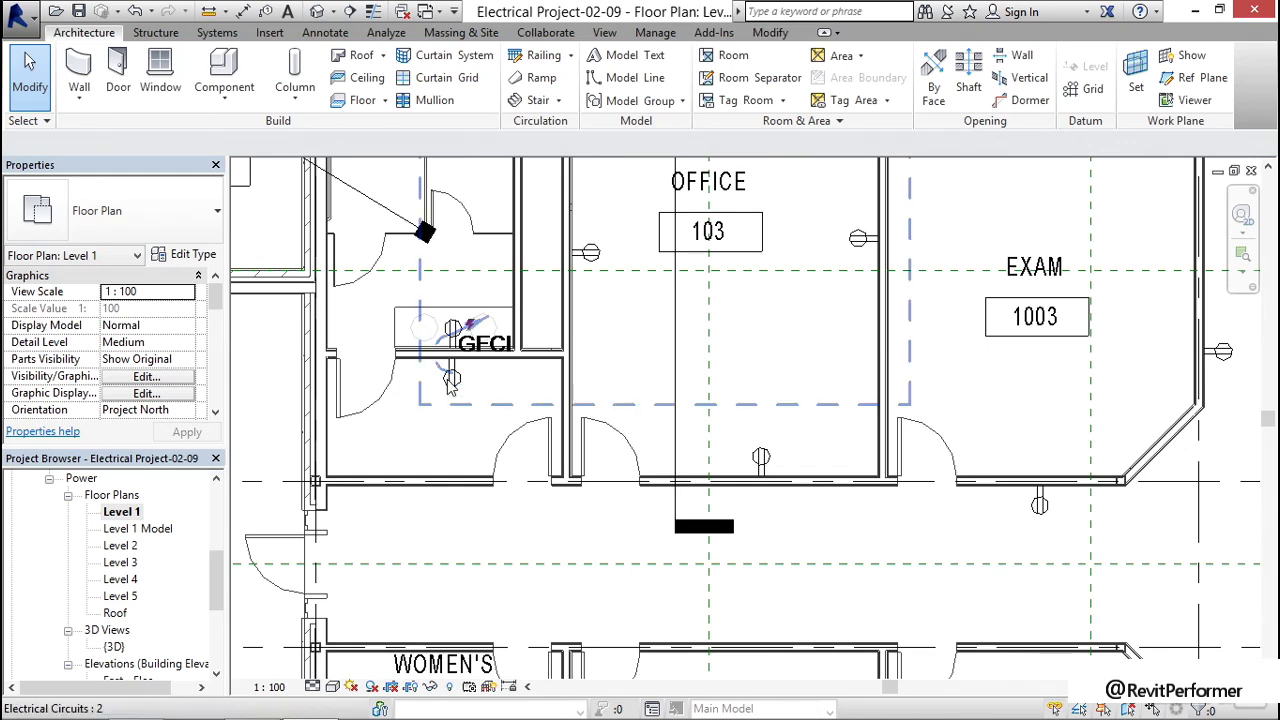
pyautogui.click(448, 380)
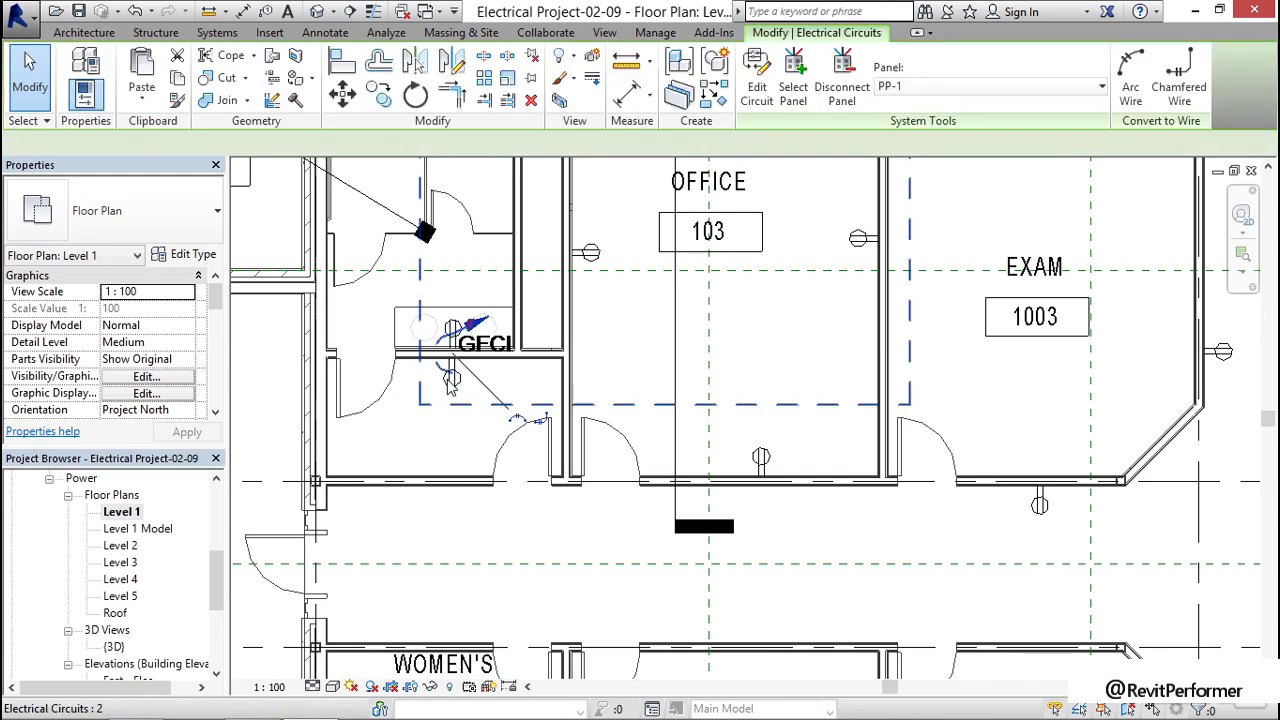
pyautogui.click(520, 423)
pyautogui.click(450, 438)
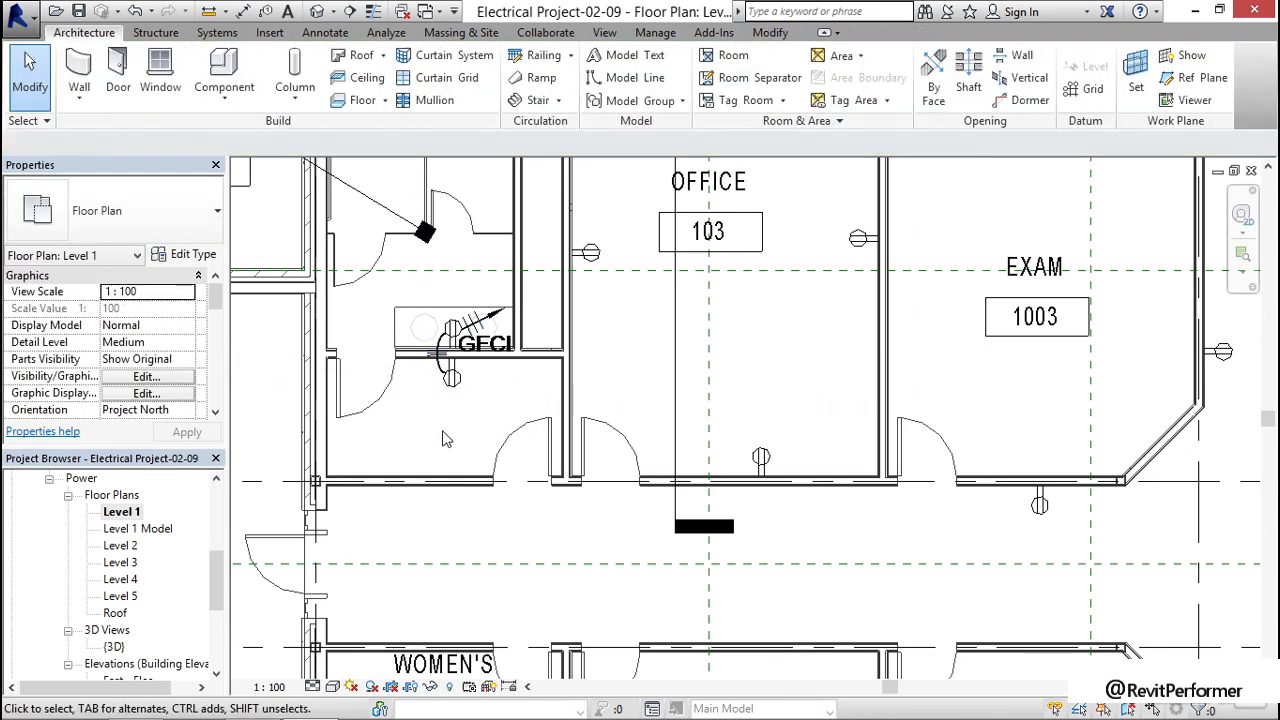
# Move the arrow end of the Men's room home run wire up and away from the GFCI label.
pyautogui.scroll(2, 447, 406)
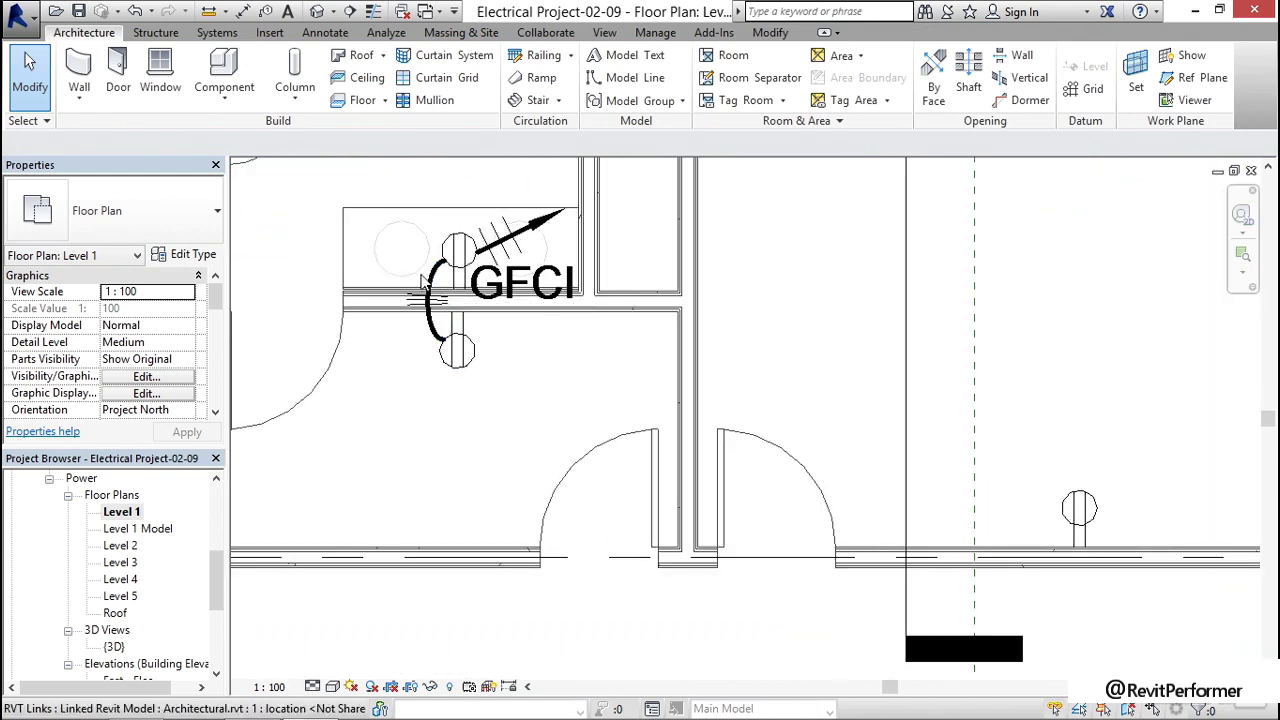
pyautogui.moveTo(510, 300); pyautogui.dragTo(505, 425, button='middle')
pyautogui.click(518, 364)
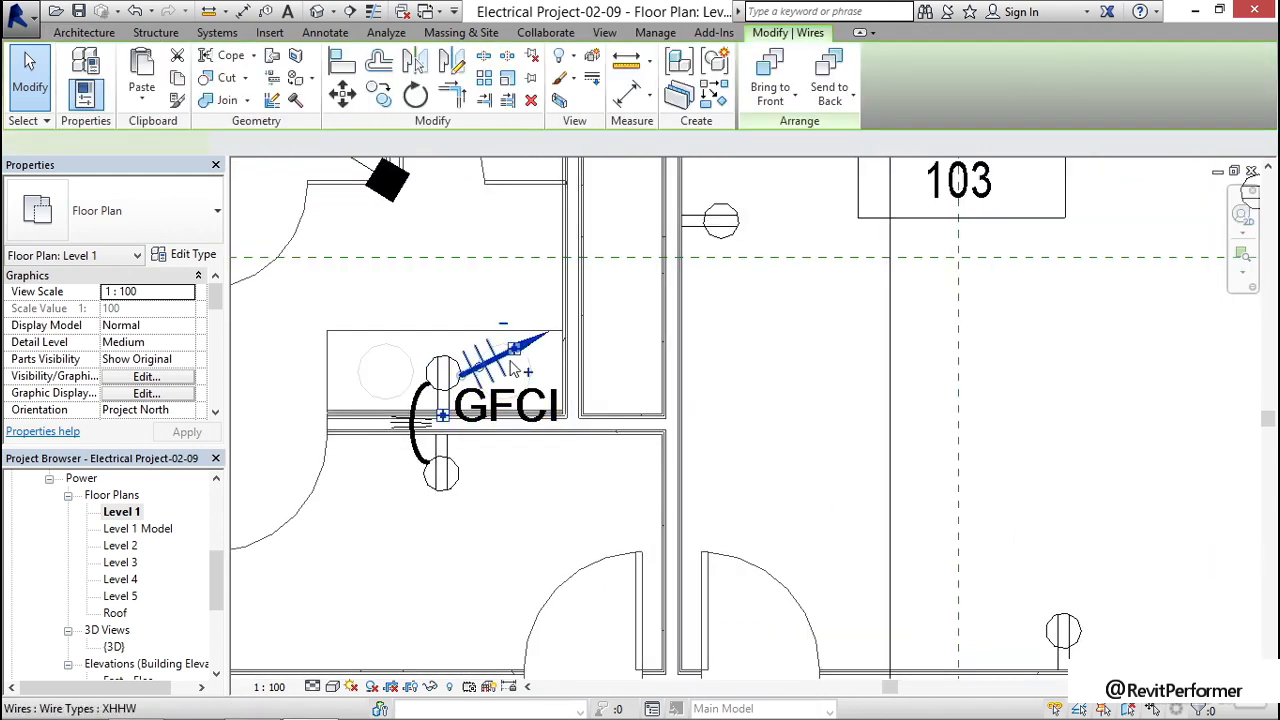
pyautogui.moveTo(514, 338); pyautogui.dragTo(546, 280)
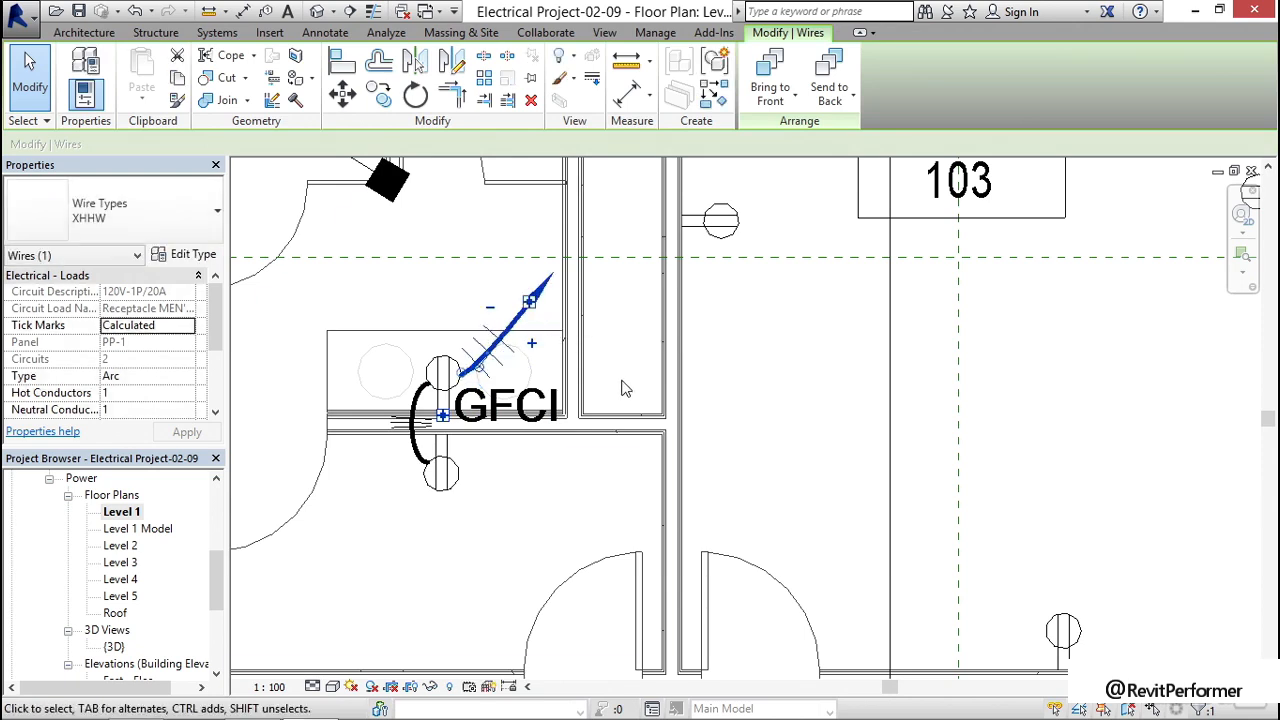
pyautogui.press('Escape')
# Draw an arc home run wire in Office 103 from the receptacle on the Exam 1003 side wall, curving up into the room.
pyautogui.scroll(-2, 607, 373)
pyautogui.scroll(-5, 606, 368)
pyautogui.scroll(1, 606, 368)
pyautogui.moveTo(606, 368); pyautogui.dragTo(401, 346, button='middle')
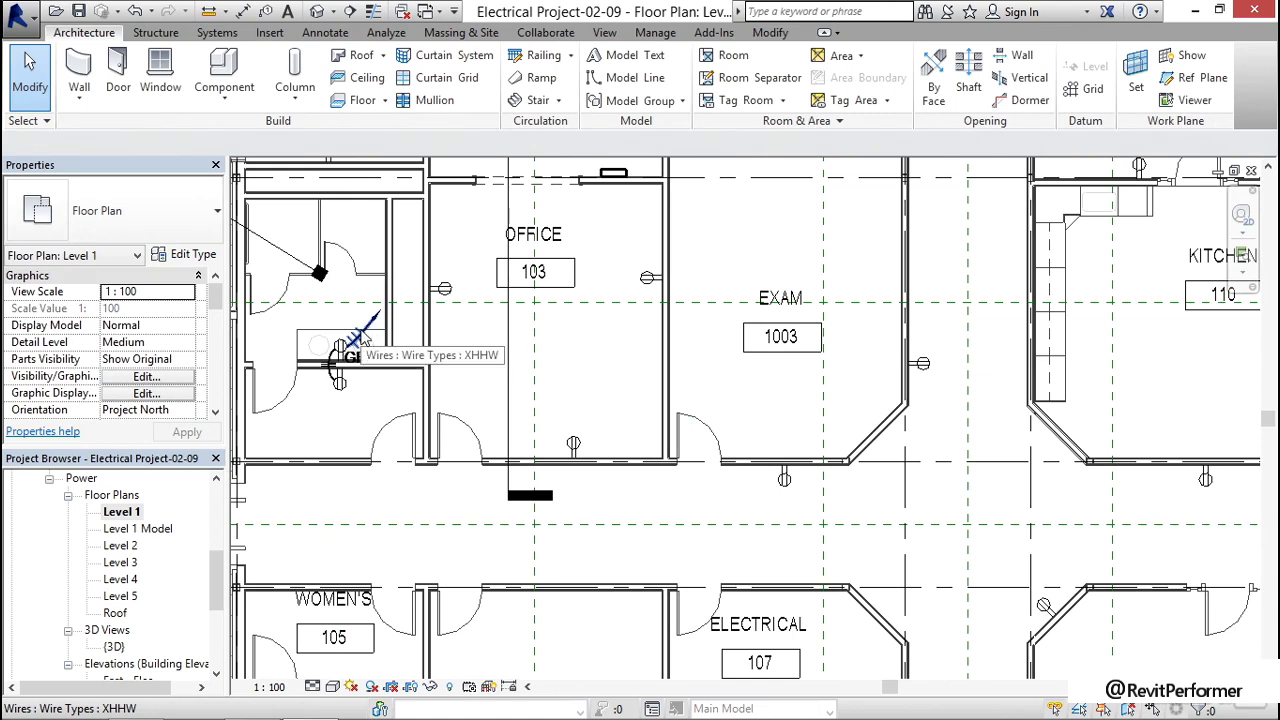
pyautogui.scroll(2, 570, 360)
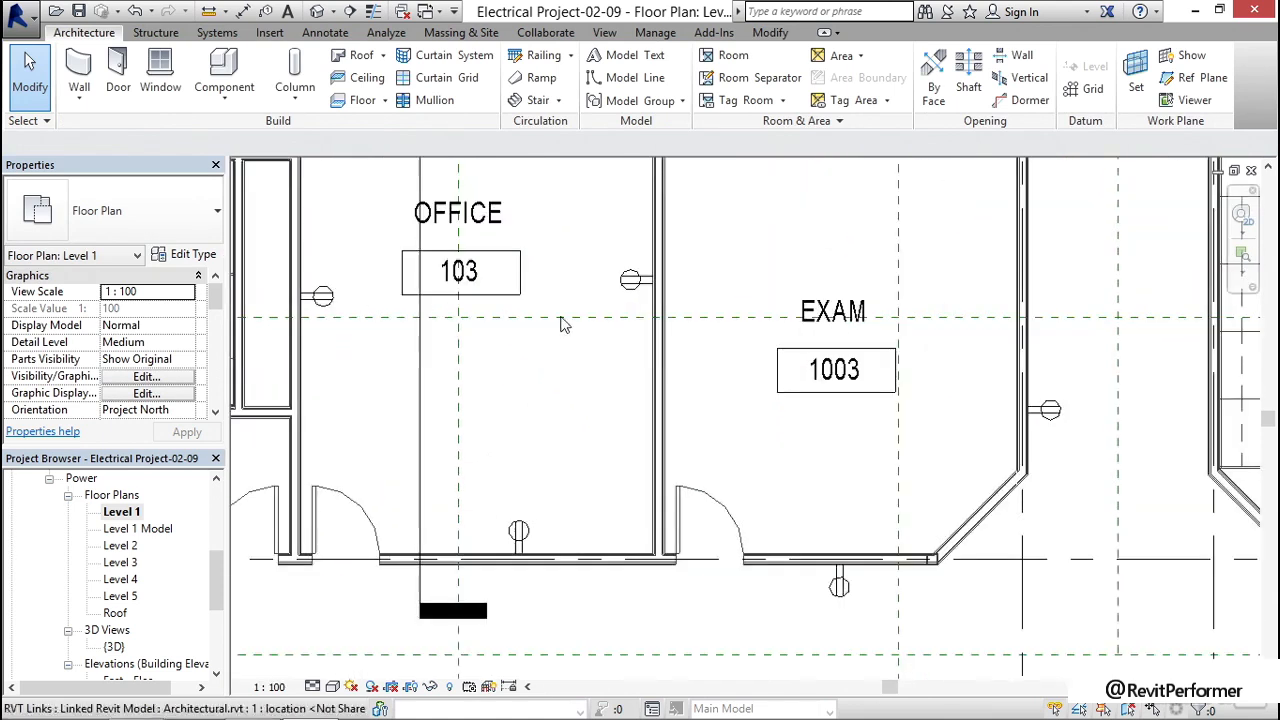
pyautogui.moveTo(577, 280); pyautogui.dragTo(537, 431, button='middle')
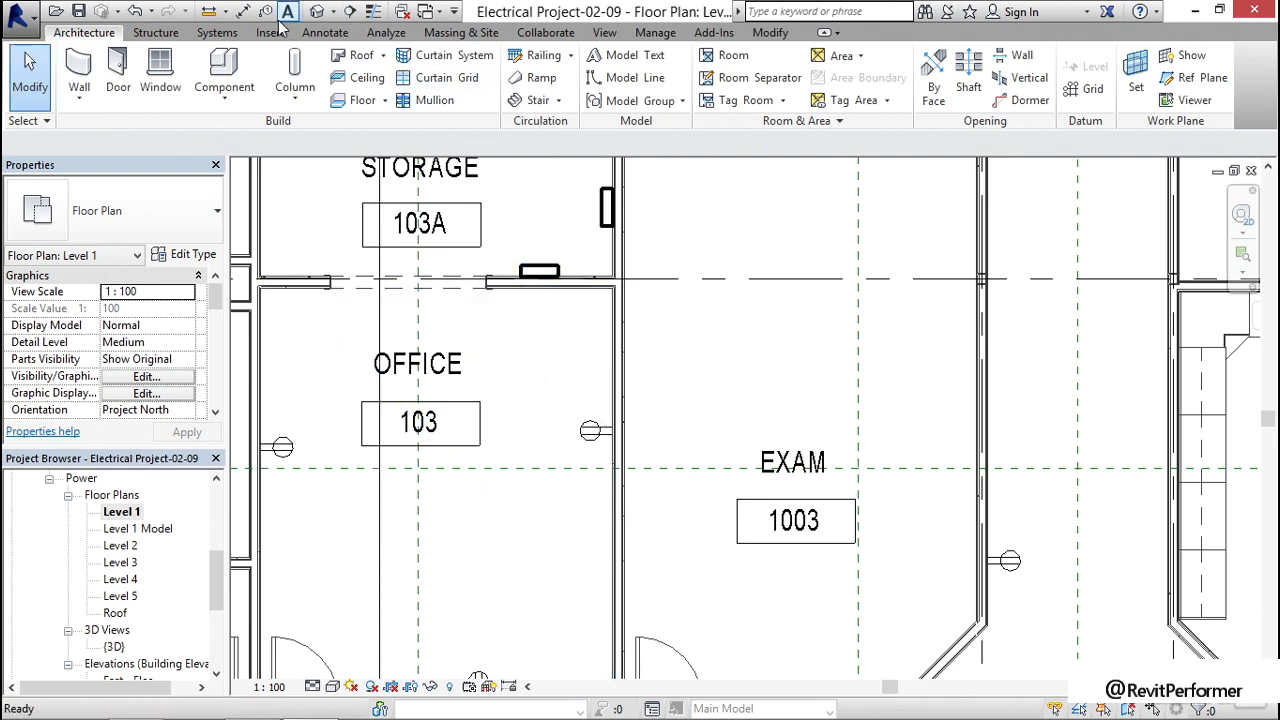
pyautogui.click(226, 34)
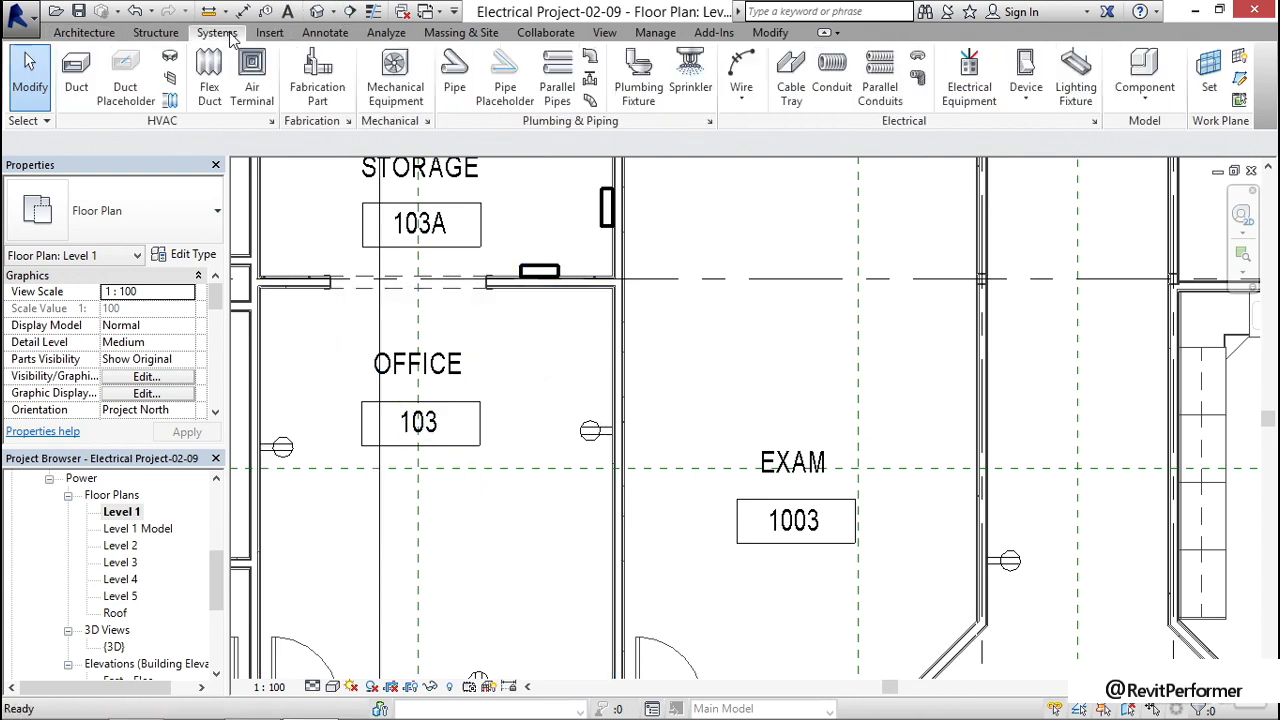
pyautogui.click(742, 108)
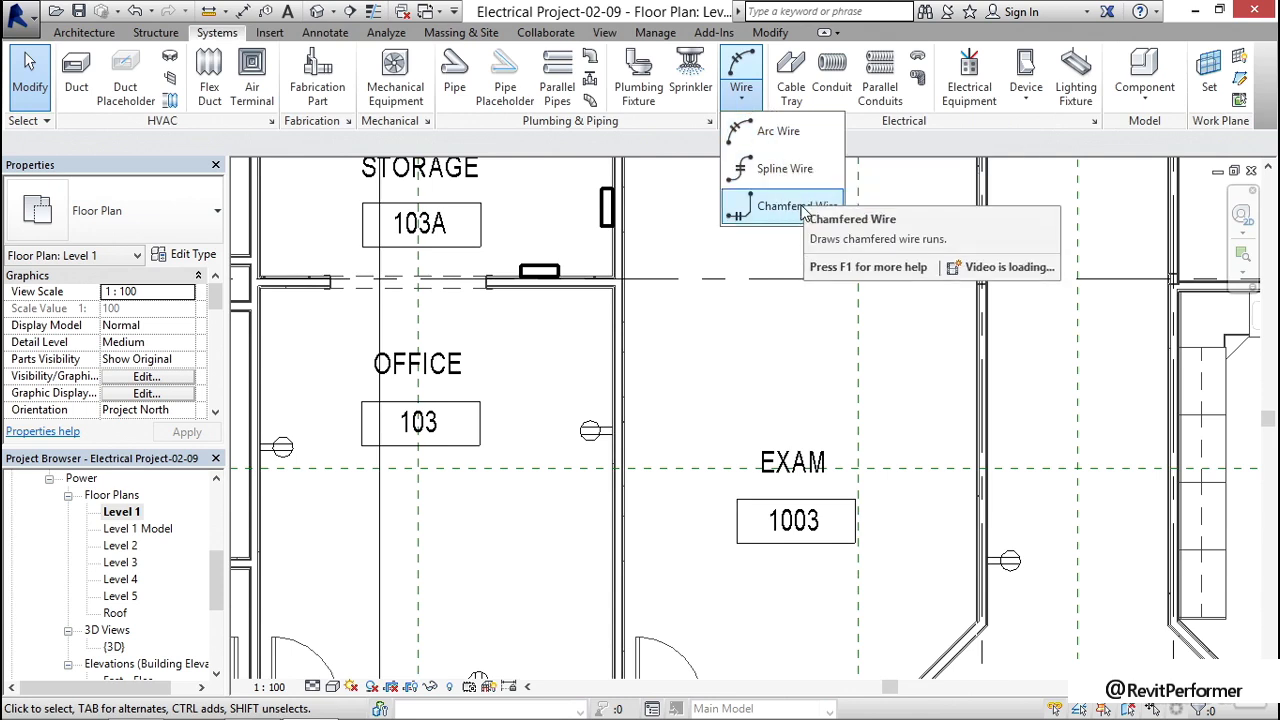
pyautogui.click(780, 134)
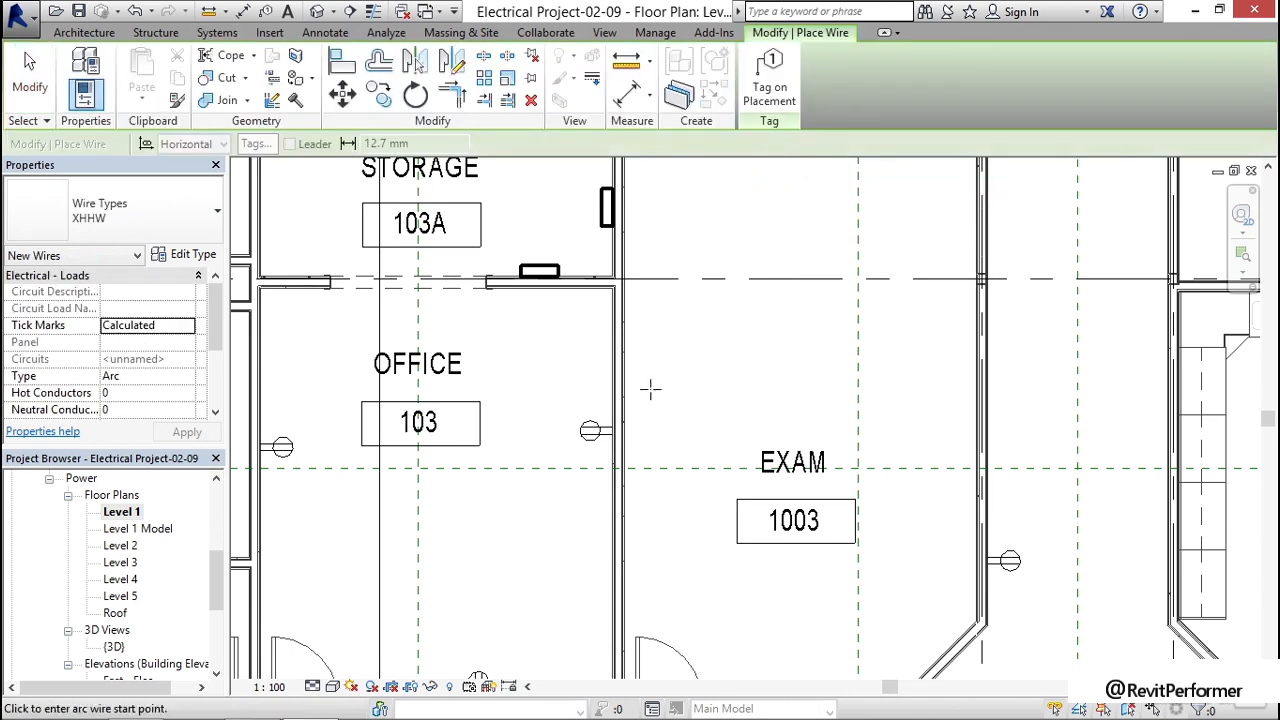
pyautogui.scroll(5, 613, 428)
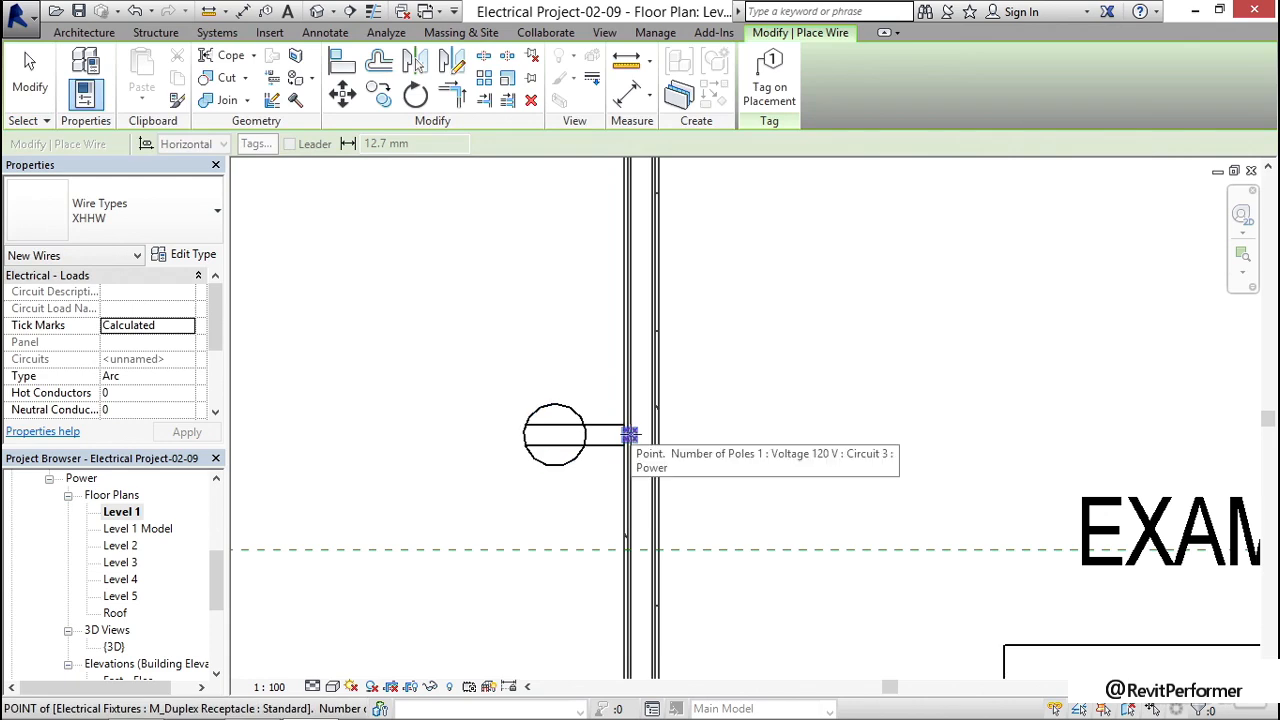
pyautogui.click(629, 435)
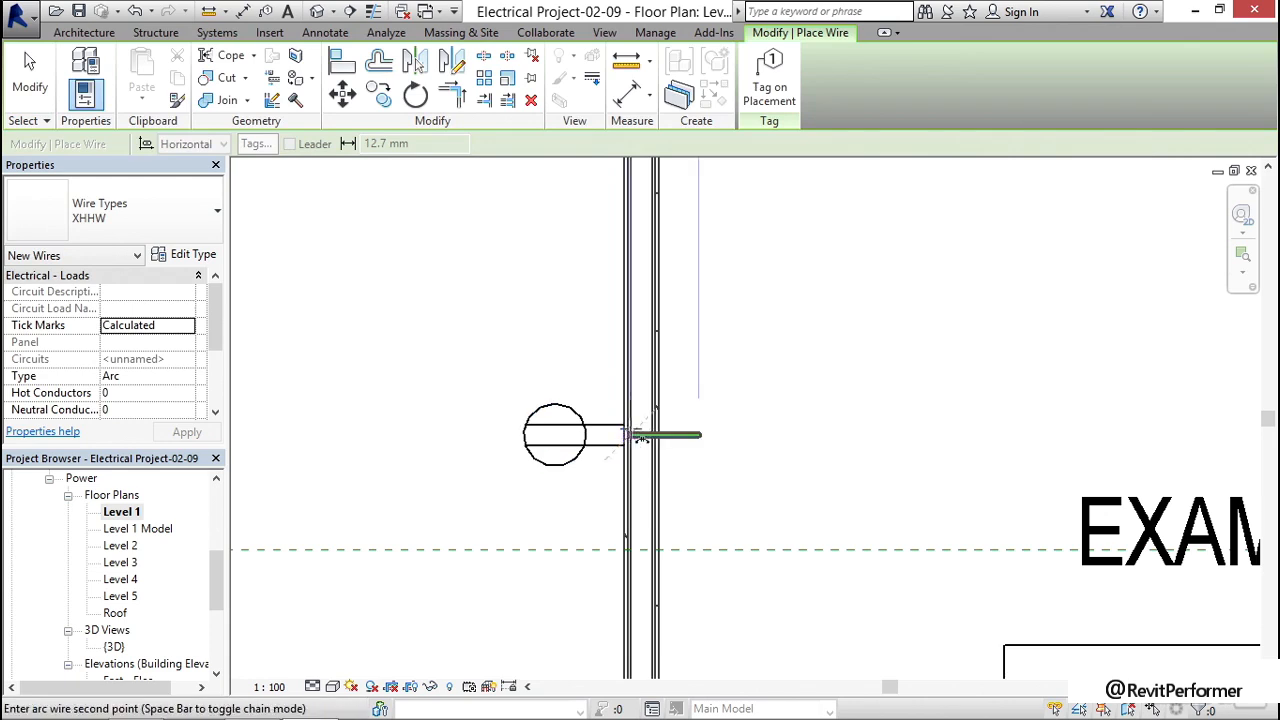
pyautogui.scroll(-3, 655, 400)
pyautogui.moveTo(659, 397); pyautogui.dragTo(693, 457, button='middle')
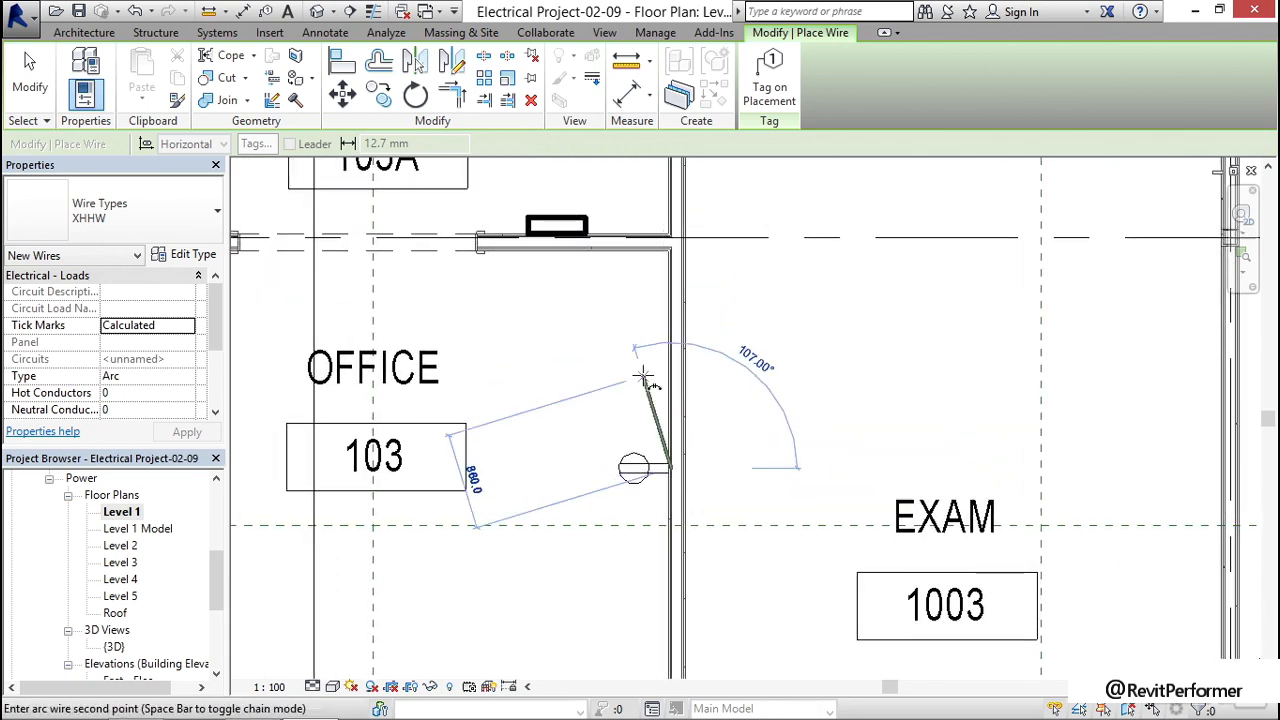
pyautogui.click(643, 363)
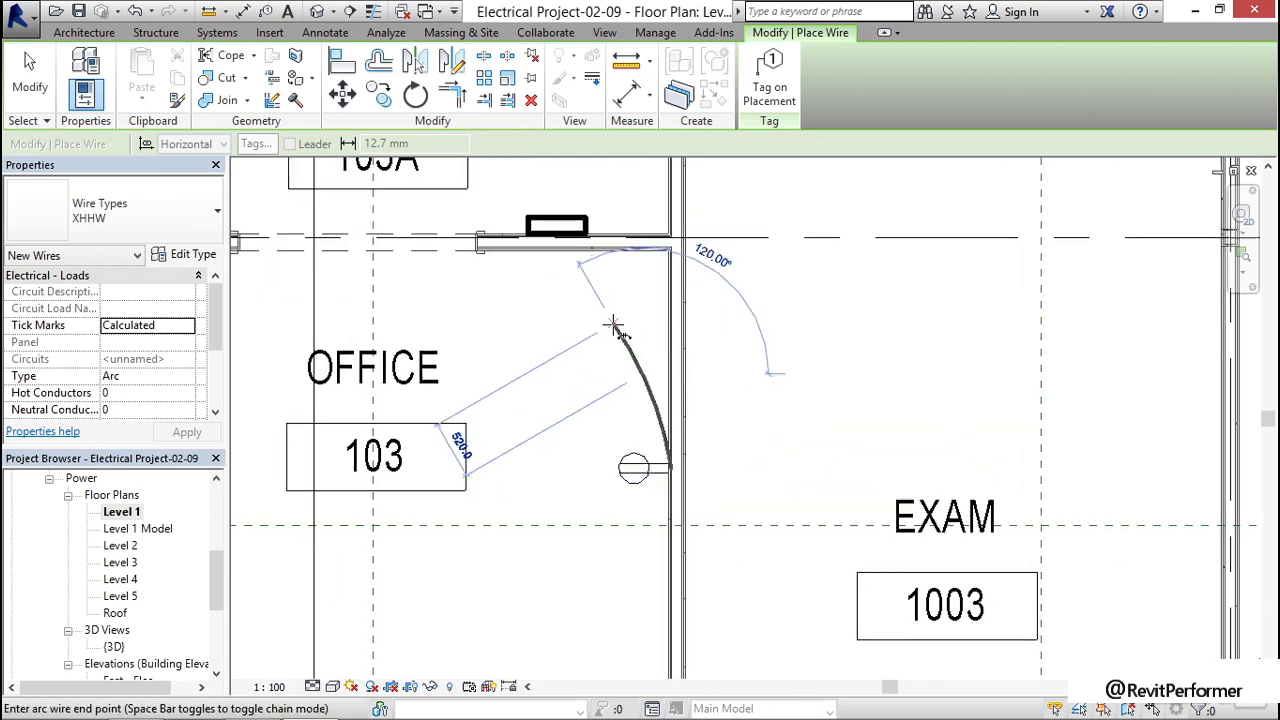
pyautogui.click(607, 323)
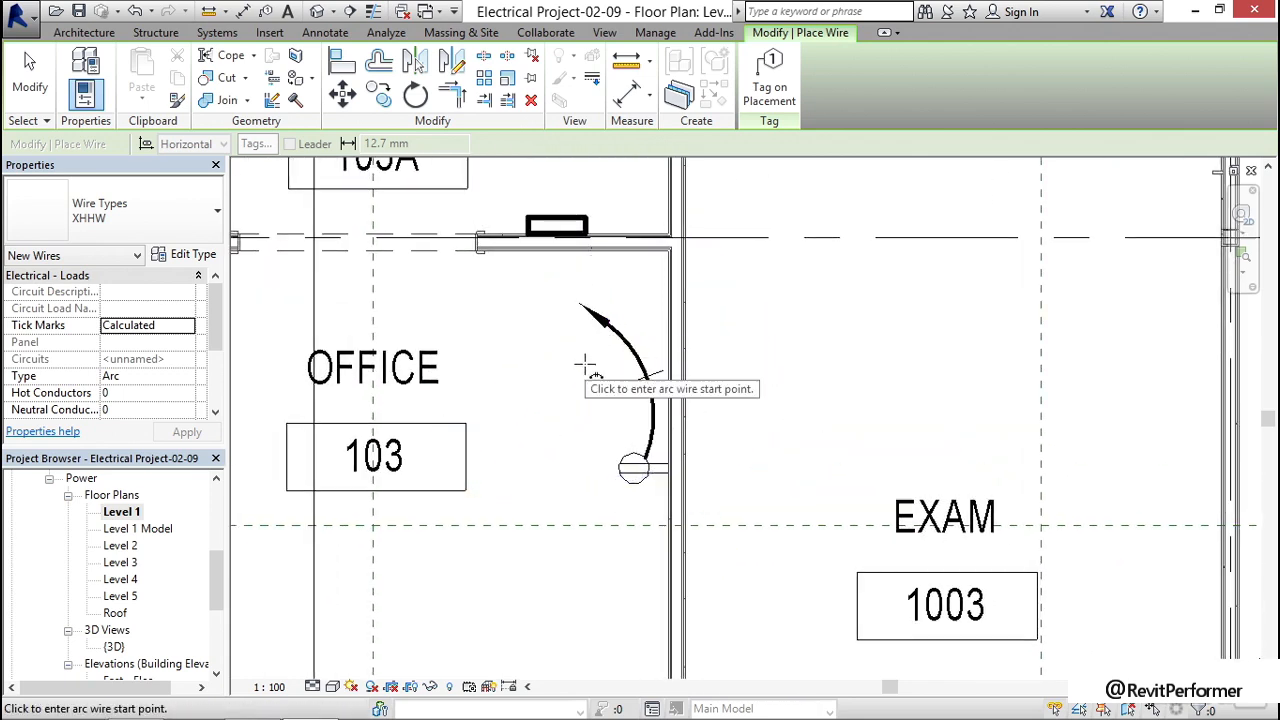
pyautogui.press('Escape')
pyautogui.press('Escape')
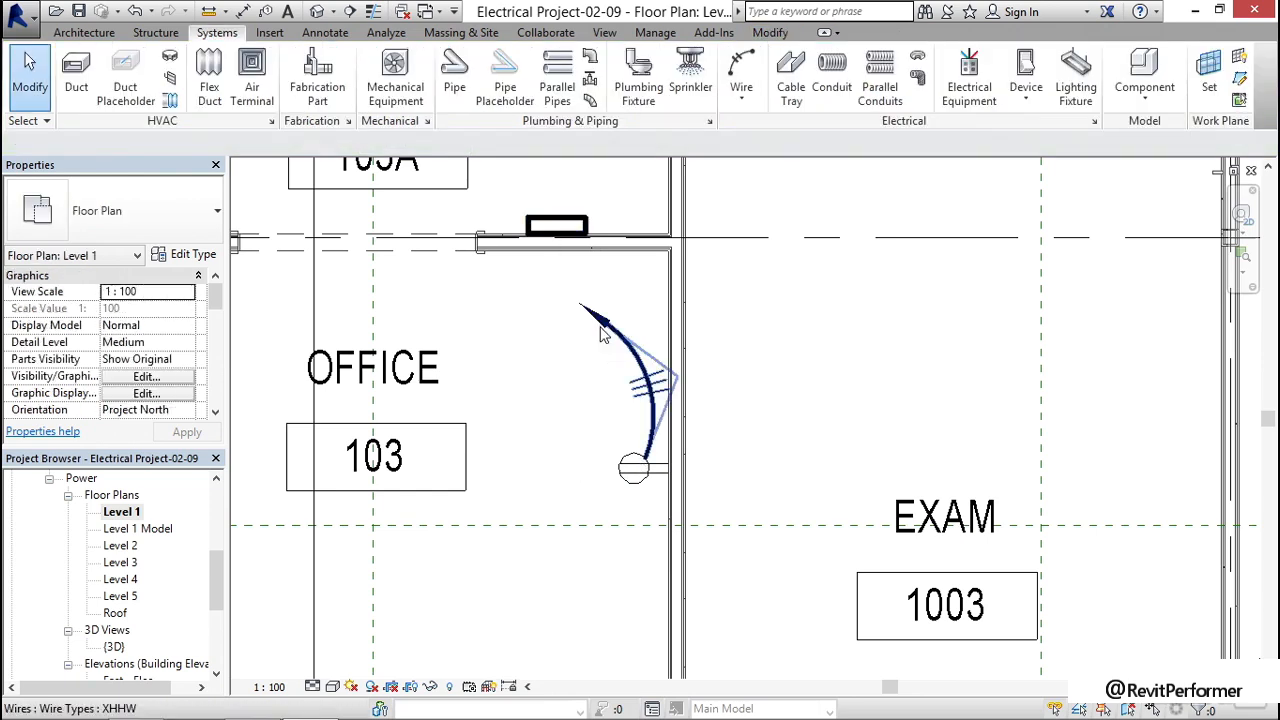
# Draw an arc wire in Office 103 from the Exam-side wall receptacle to the receptacle on the corridor wall.
pyautogui.scroll(-4, 590, 343)
pyautogui.scroll(3, 490, 330)
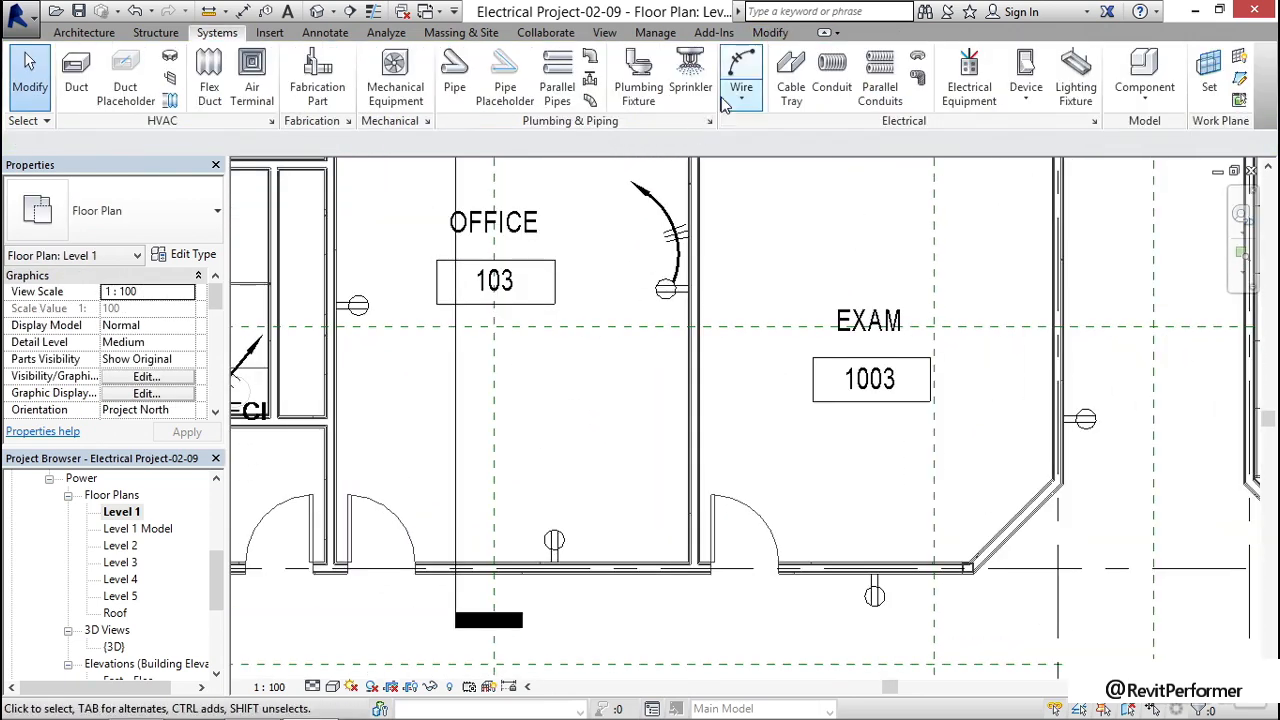
pyautogui.click(738, 68)
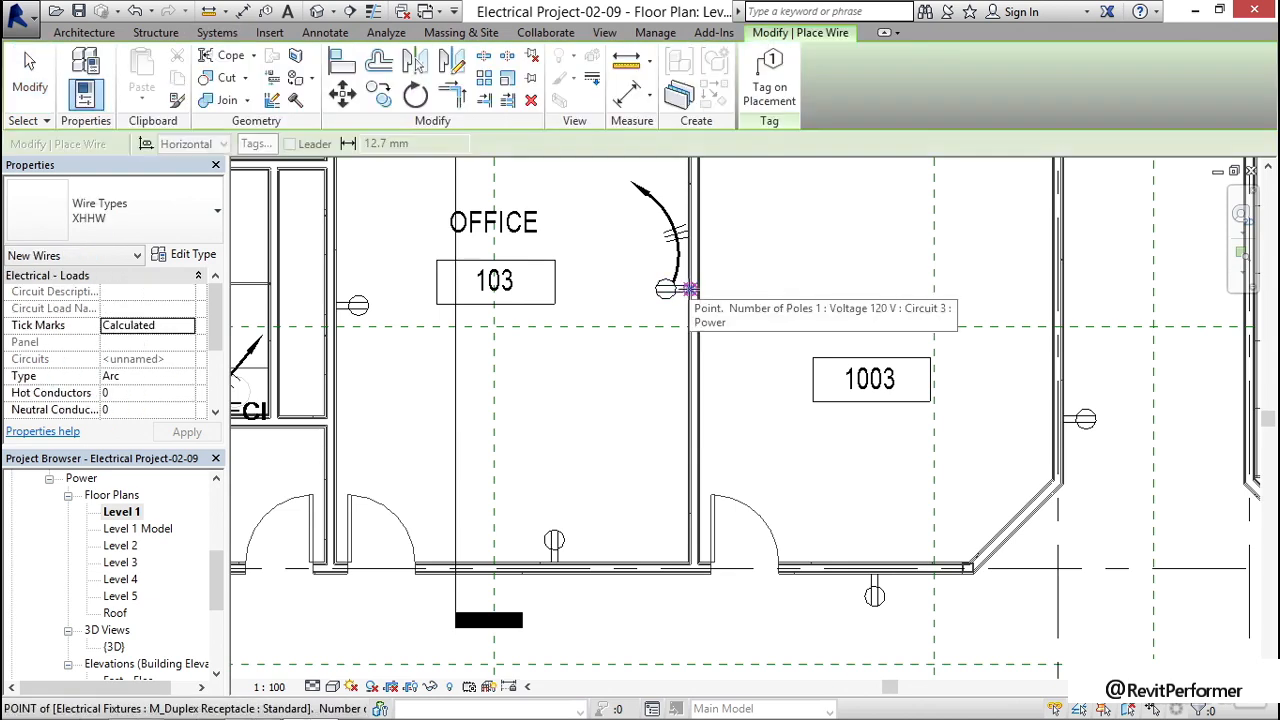
pyautogui.click(689, 289)
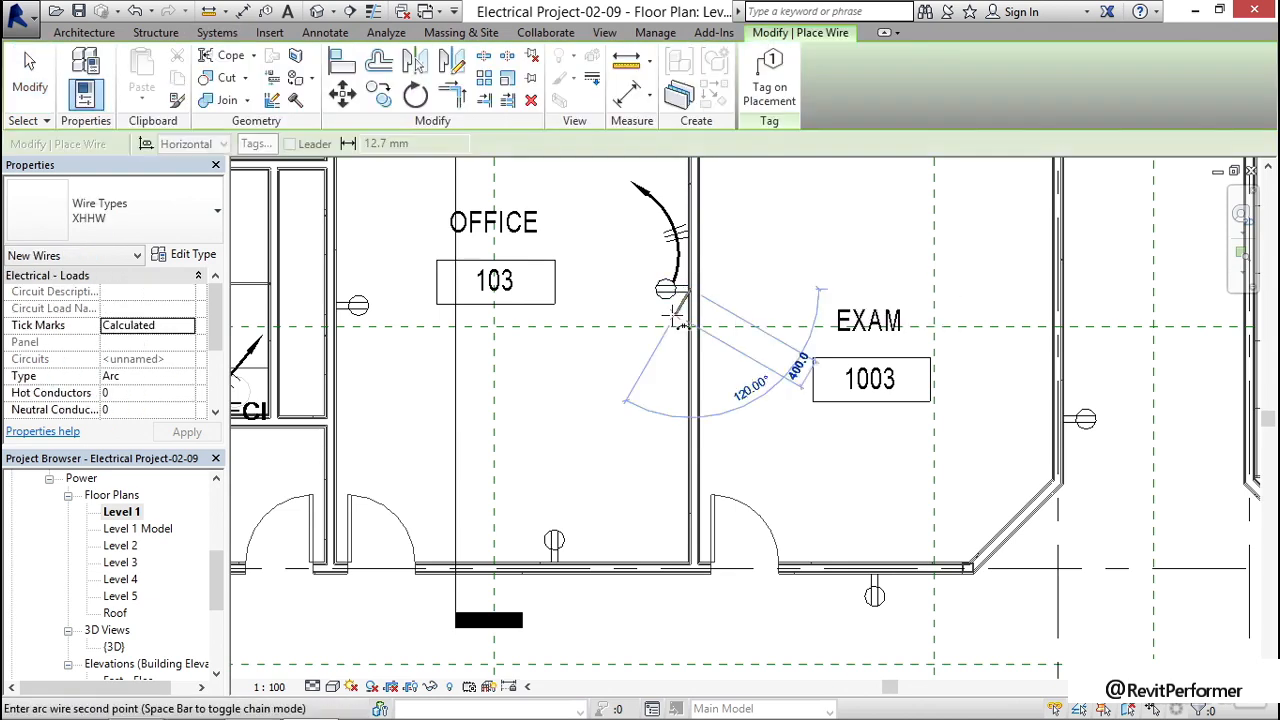
pyautogui.moveTo(605, 470); pyautogui.dragTo(588, 370, button='middle')
pyautogui.click(590, 313)
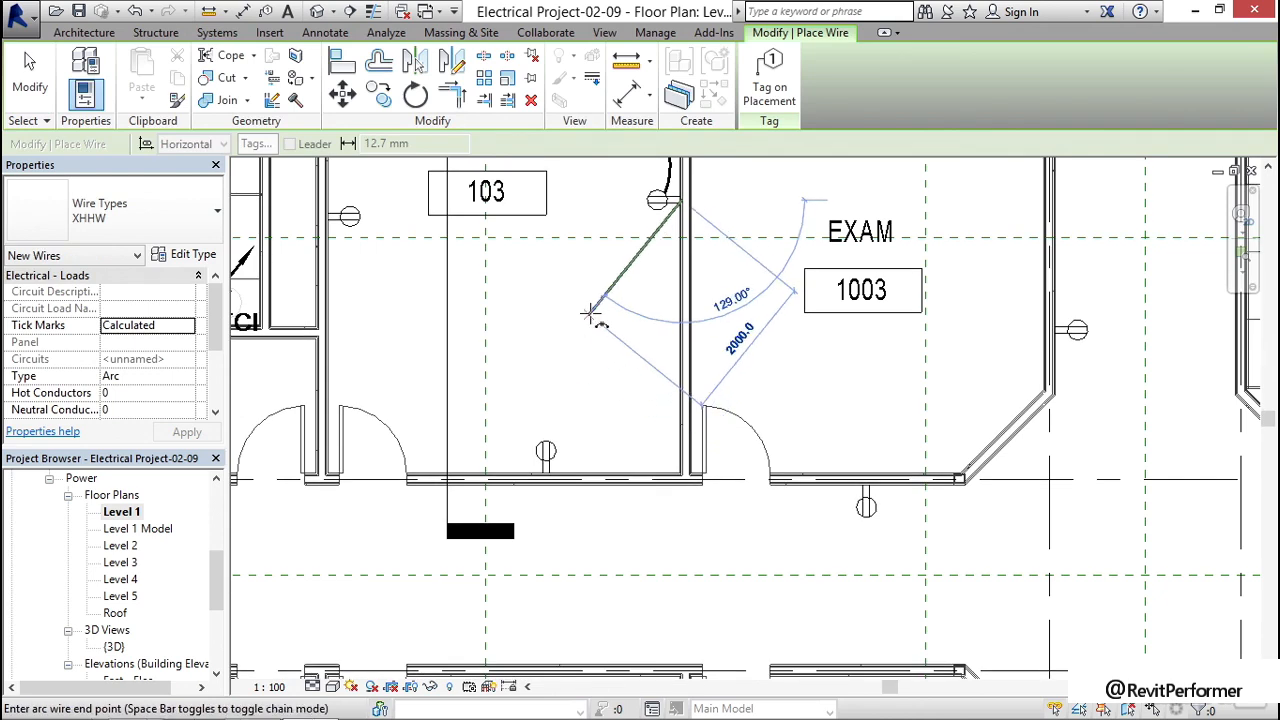
pyautogui.scroll(3, 545, 455)
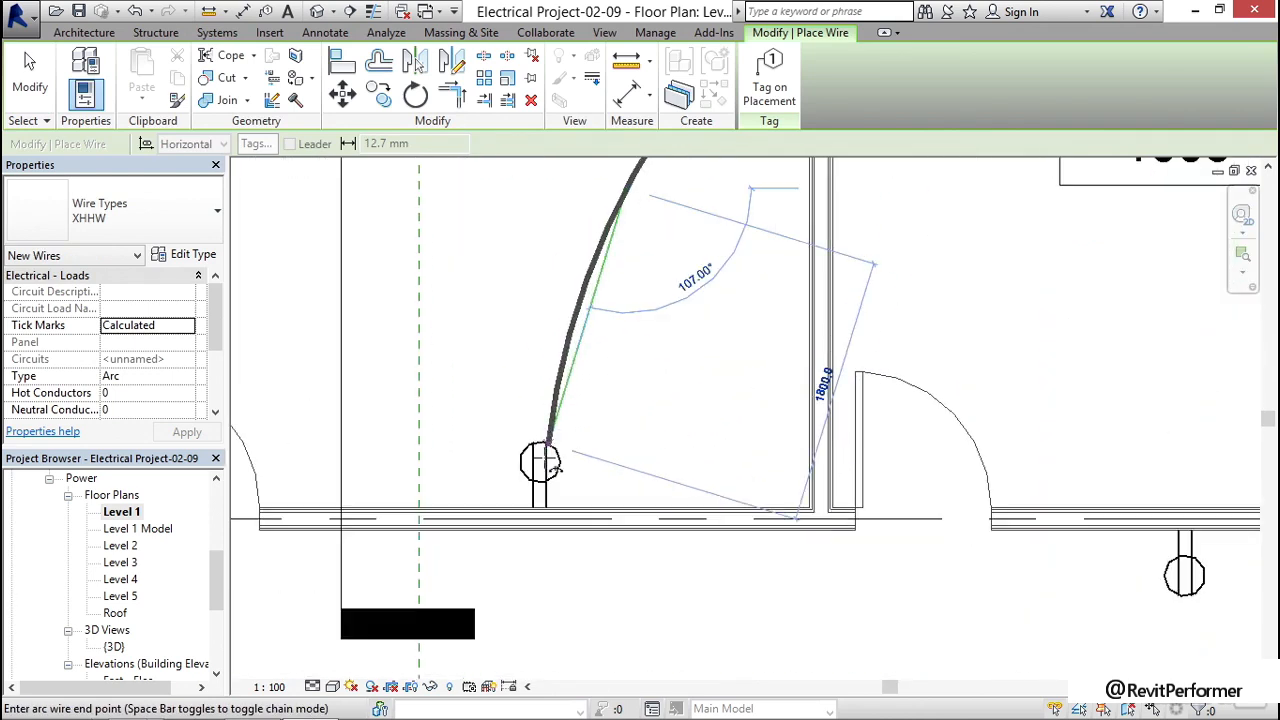
pyautogui.click(540, 514)
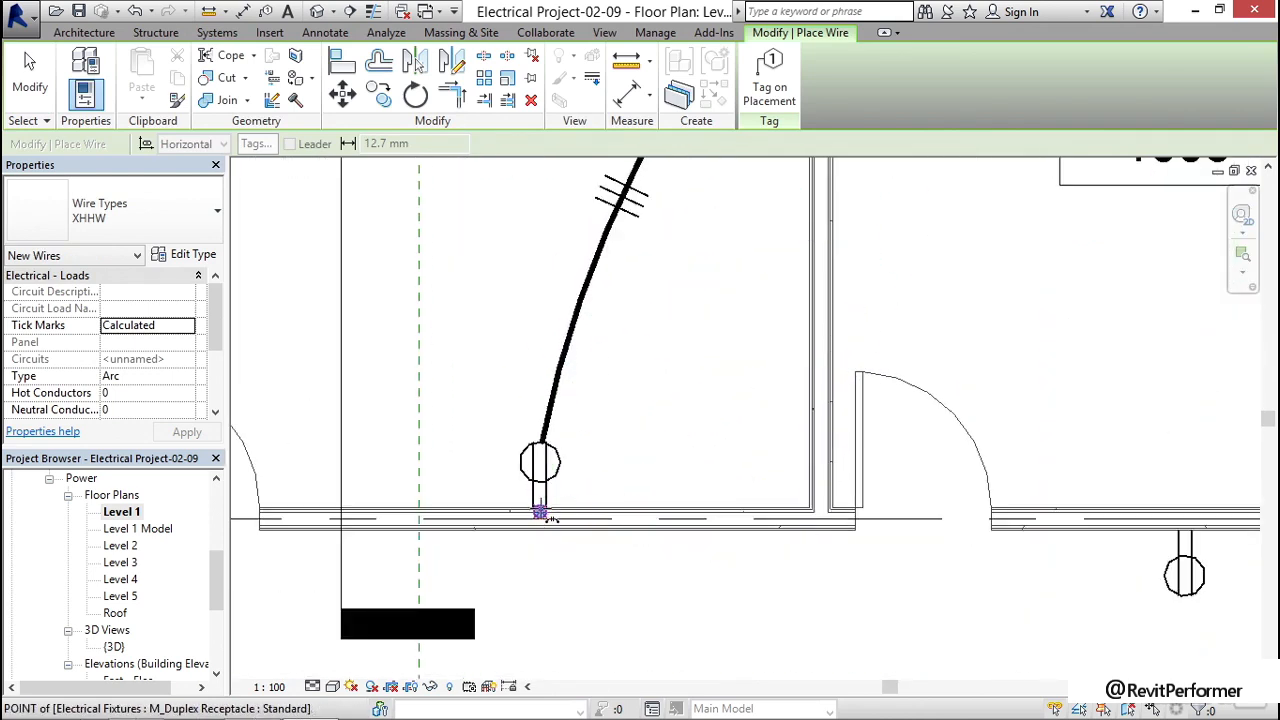
# Draw an arc wire across Office 103 from the Exam-side receptacle to the opposite wall's receptacle, bowing below the room tag.
pyautogui.scroll(-4, 606, 423)
pyautogui.moveTo(531, 323)
pyautogui.mouseDown(button='middle')
pyautogui.moveTo(555, 418)
pyautogui.moveTo(549, 457)
pyautogui.mouseUp(button='middle')
pyautogui.scroll(2, 630, 350)
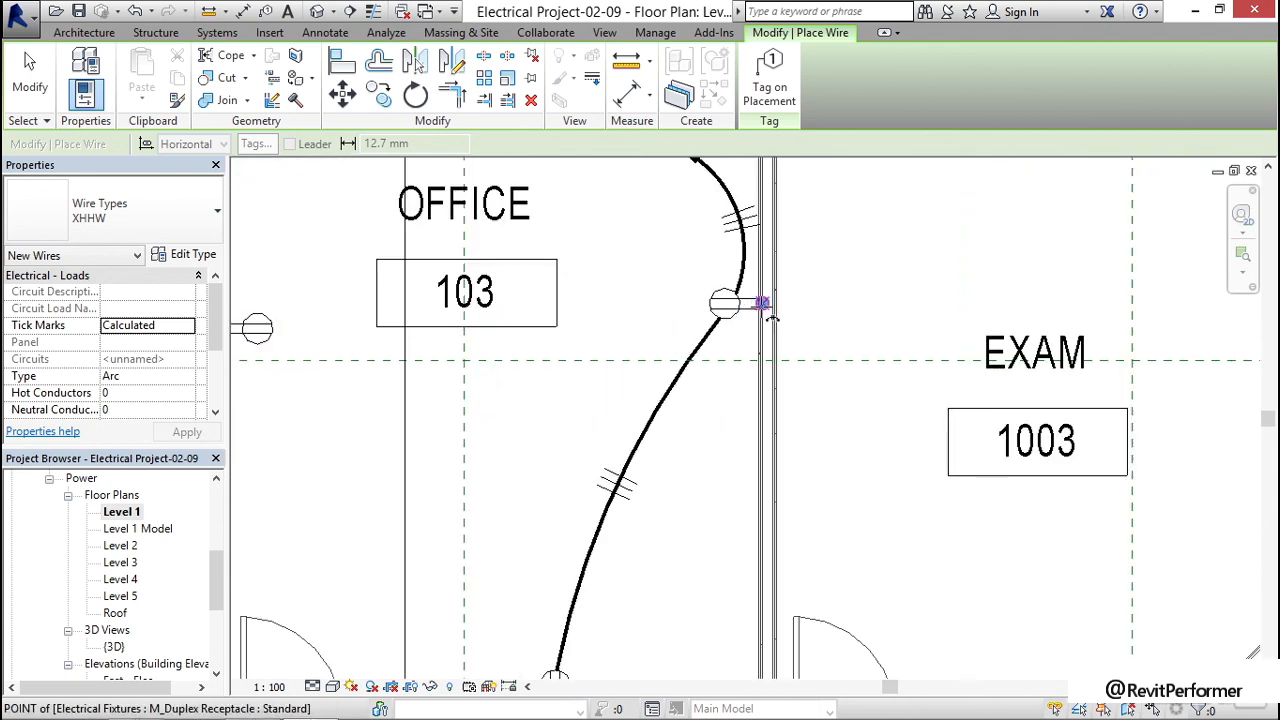
pyautogui.moveTo(563, 349); pyautogui.dragTo(569, 421, button='middle')
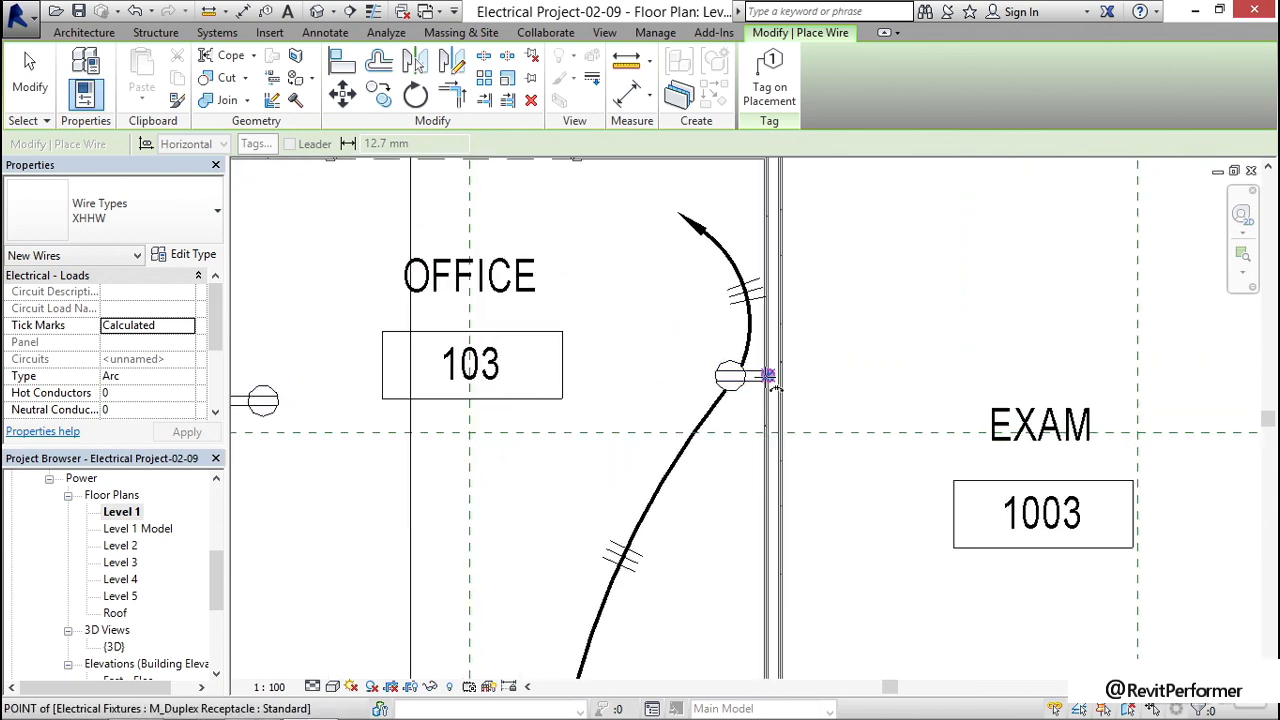
pyautogui.click(768, 376)
pyautogui.scroll(-2, 545, 470)
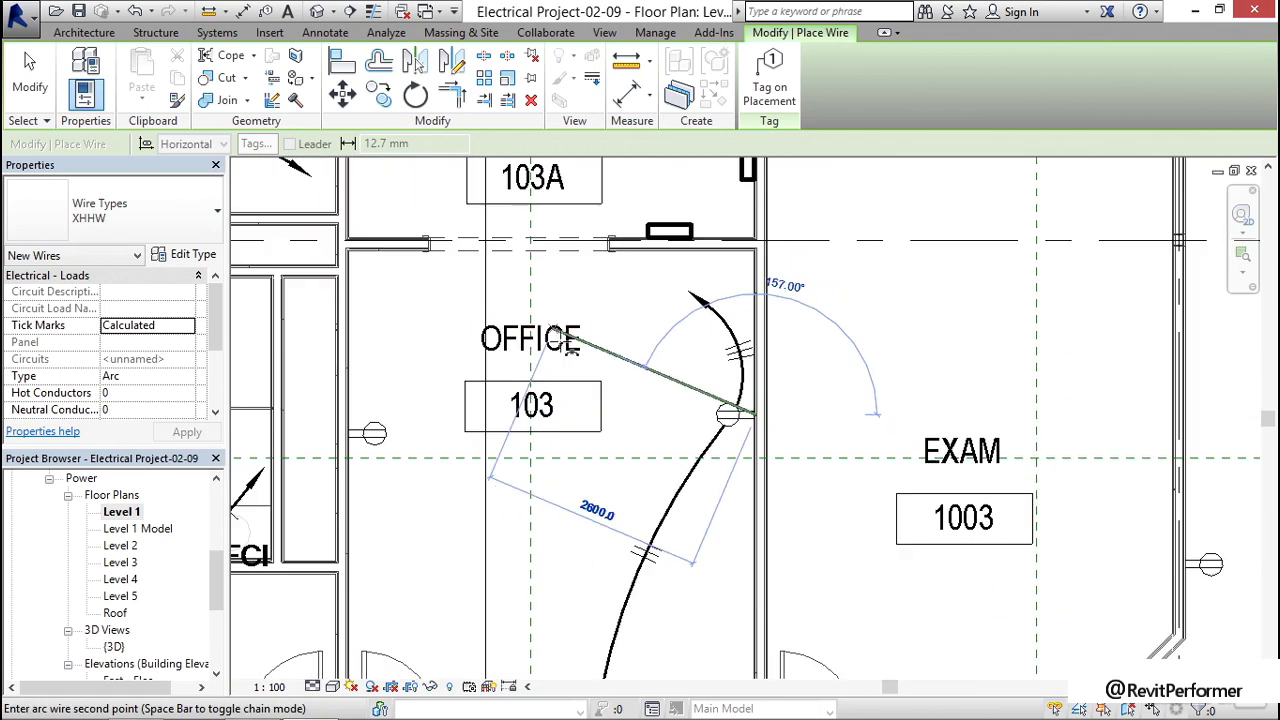
pyautogui.click(541, 477)
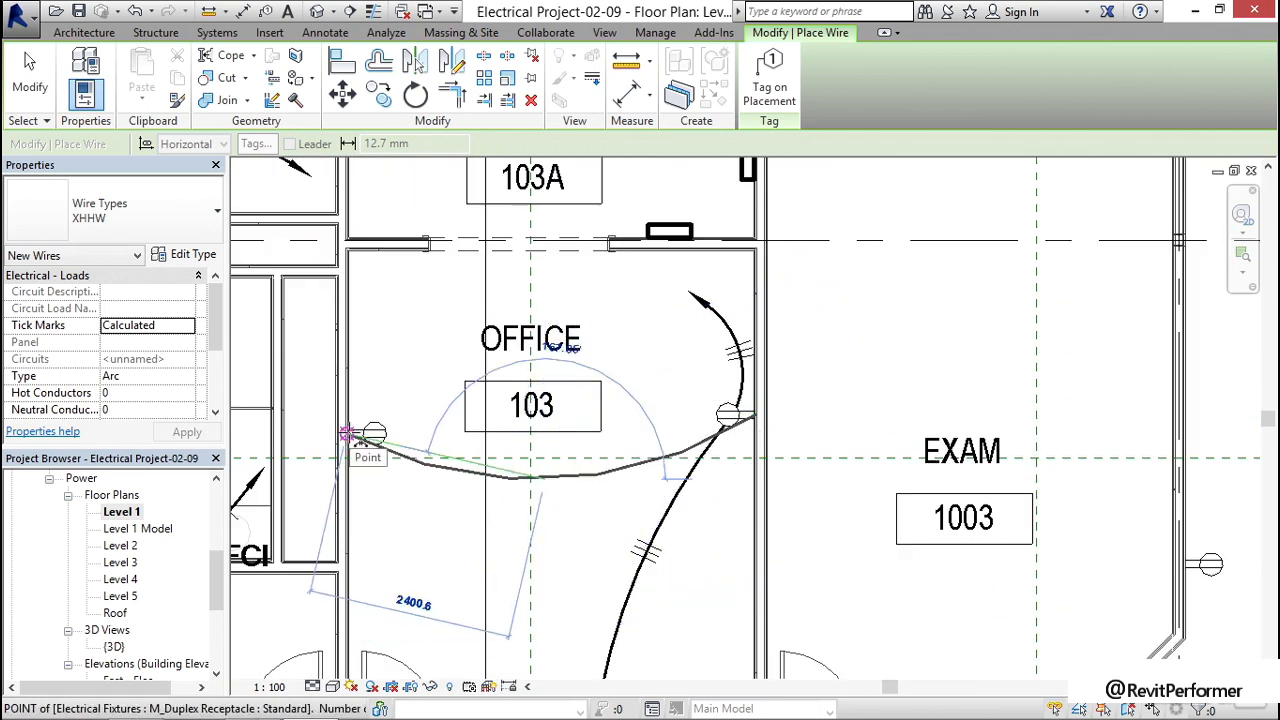
pyautogui.click(348, 433)
pyautogui.press('Escape')
pyautogui.press('Escape')
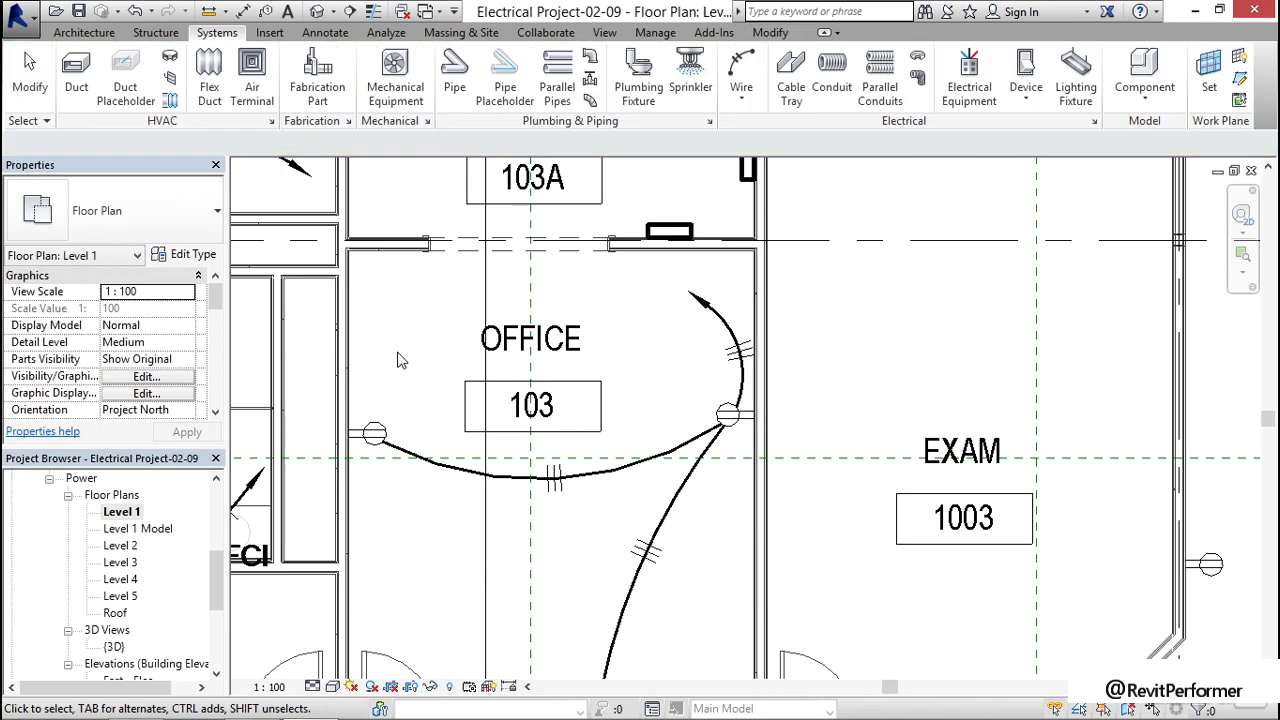
# Draw a spline wire around the angled corner outside Exam 1003, connecting the side-wall receptacle to the corridor-wall receptacle.
pyautogui.scroll(-4, 398, 361)
pyautogui.moveTo(426, 428); pyautogui.dragTo(560, 473, button='middle')
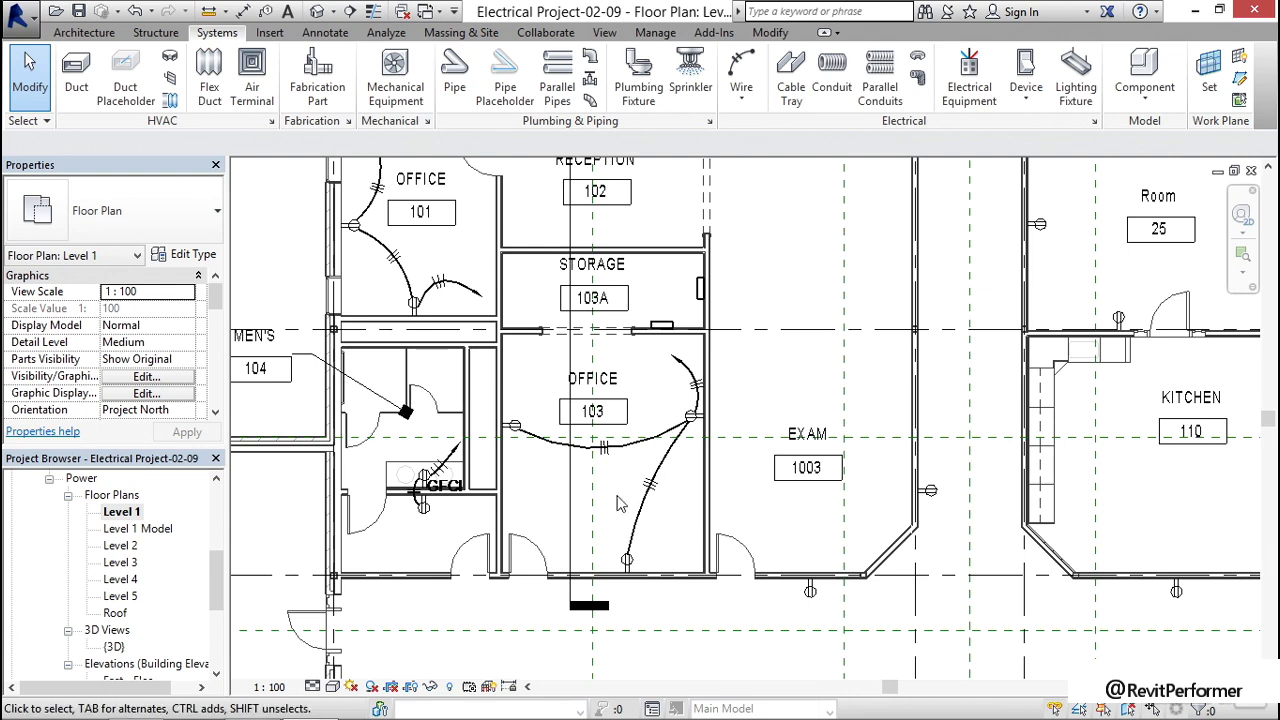
pyautogui.moveTo(808, 470); pyautogui.dragTo(437, 327, button='middle')
pyautogui.scroll(3, 530, 375)
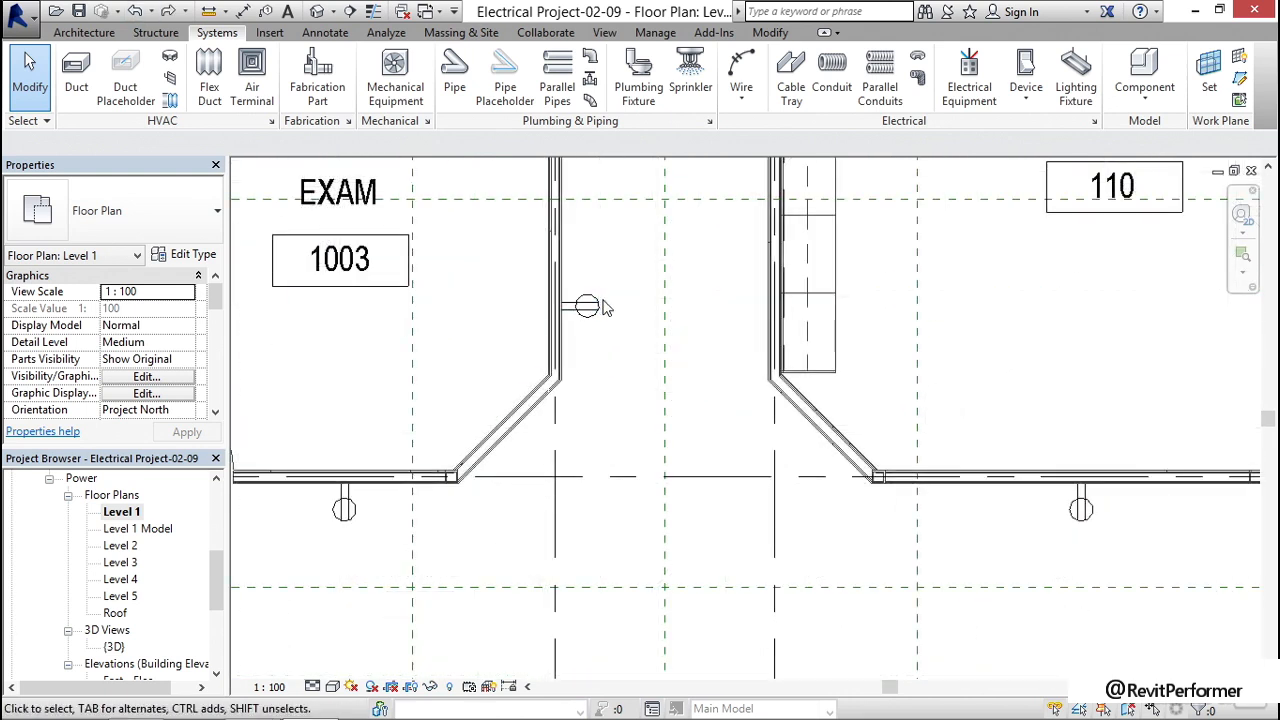
pyautogui.click(742, 94)
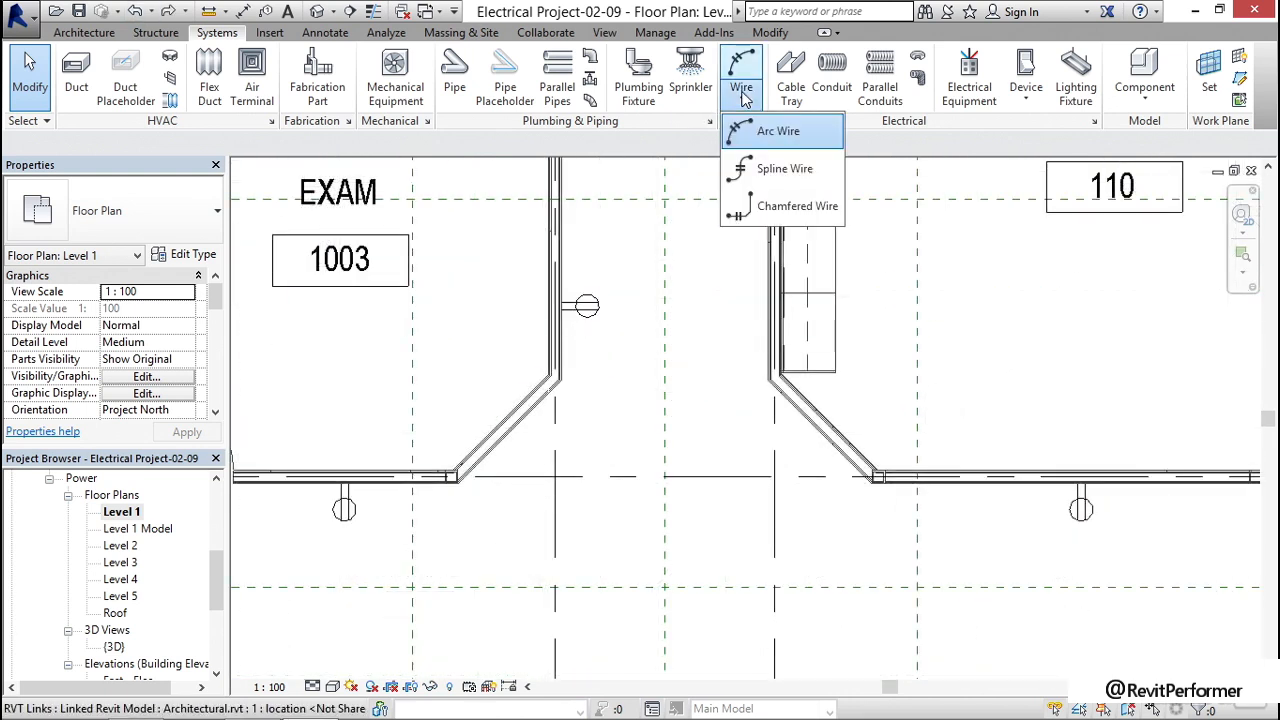
pyautogui.click(790, 169)
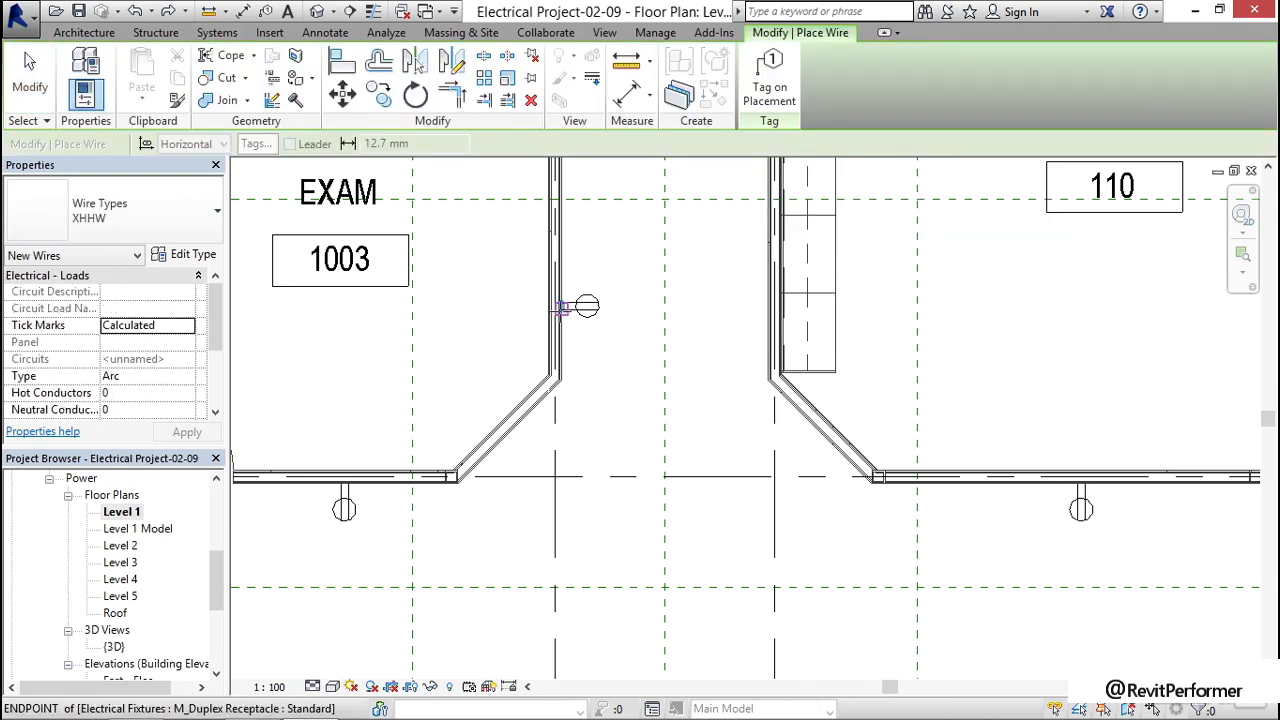
pyautogui.click(559, 306)
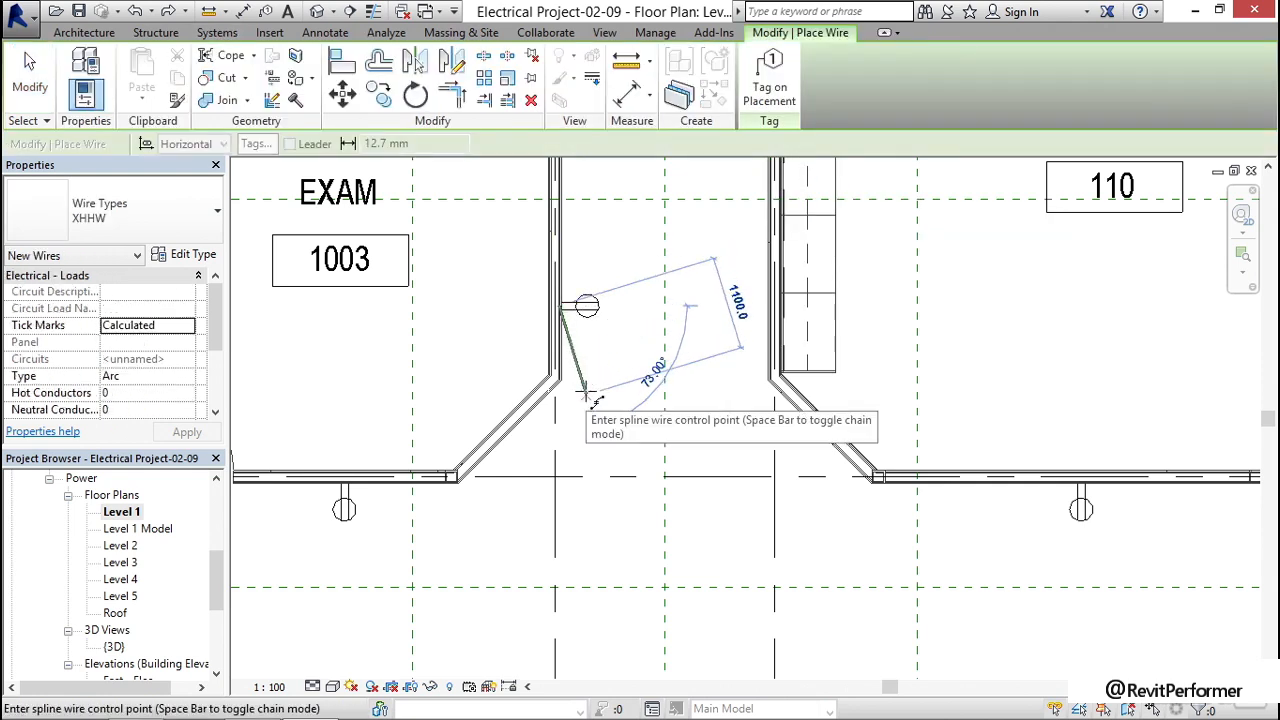
pyautogui.click(559, 443)
pyautogui.click(506, 482)
pyautogui.click(457, 520)
pyautogui.click(385, 520)
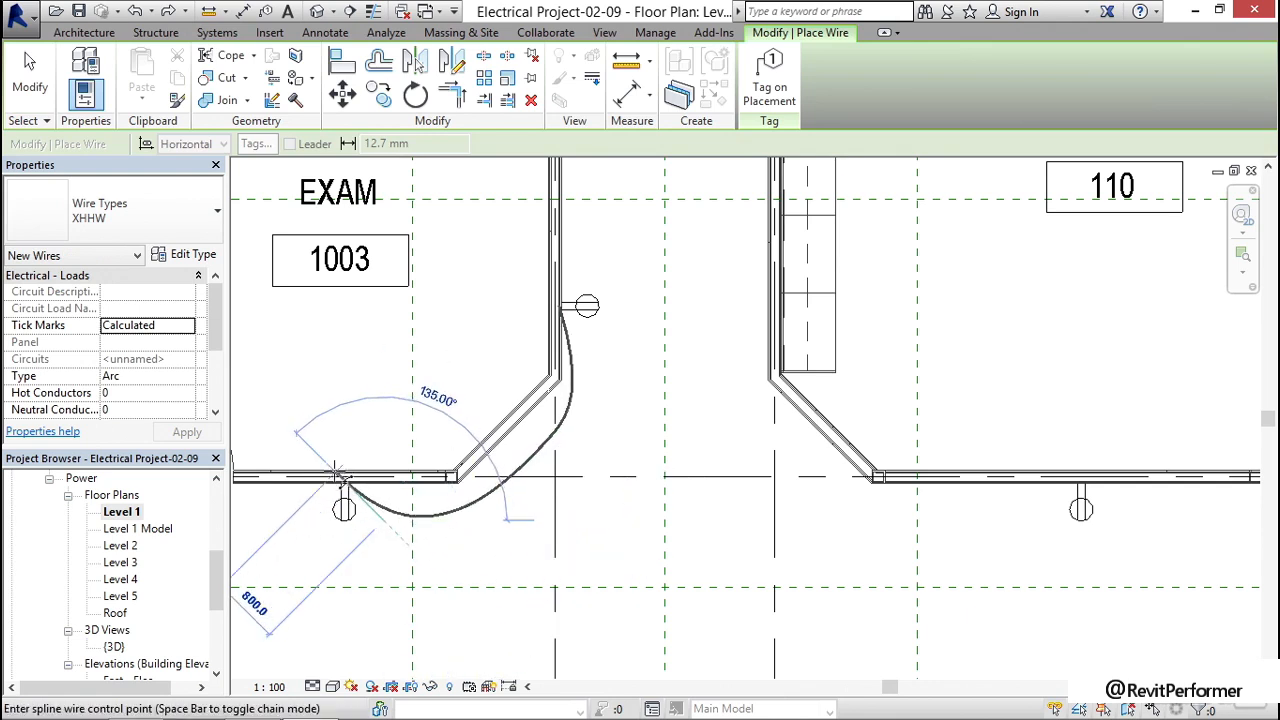
pyautogui.scroll(1, 362, 490)
pyautogui.scroll(2, 362, 488)
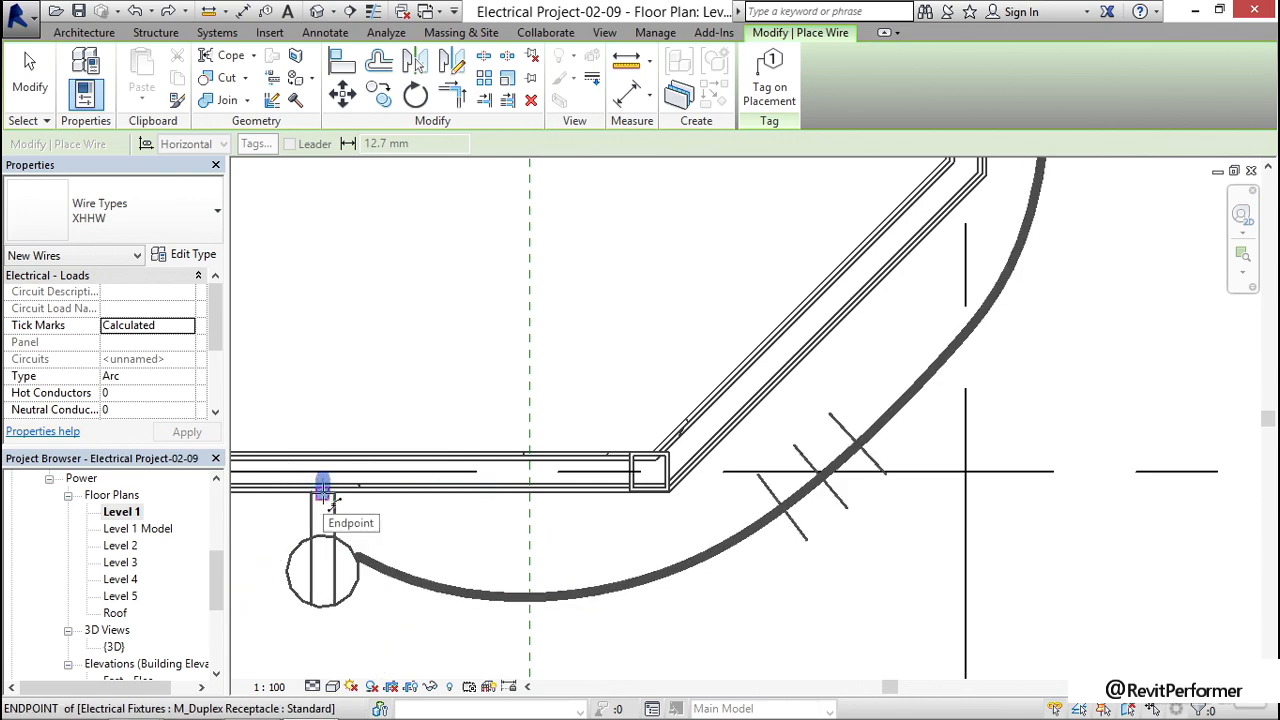
pyautogui.click(322, 493)
pyautogui.press('Escape')
pyautogui.press('Escape')
# Draw an arc wire across the corridor from the receptacle below Kitchen 110 to the one on Office 111's angled wall.
pyautogui.scroll(-5, 459, 387)
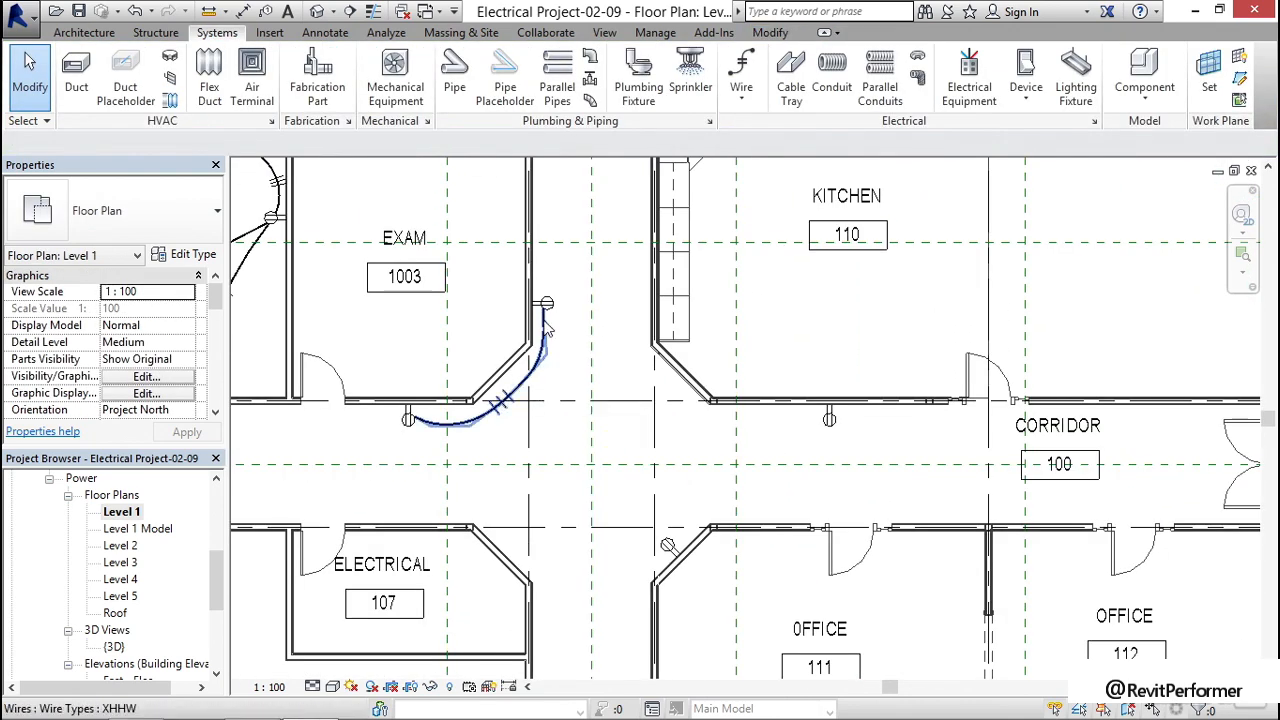
pyautogui.moveTo(560, 420); pyautogui.dragTo(427, 393, button='middle')
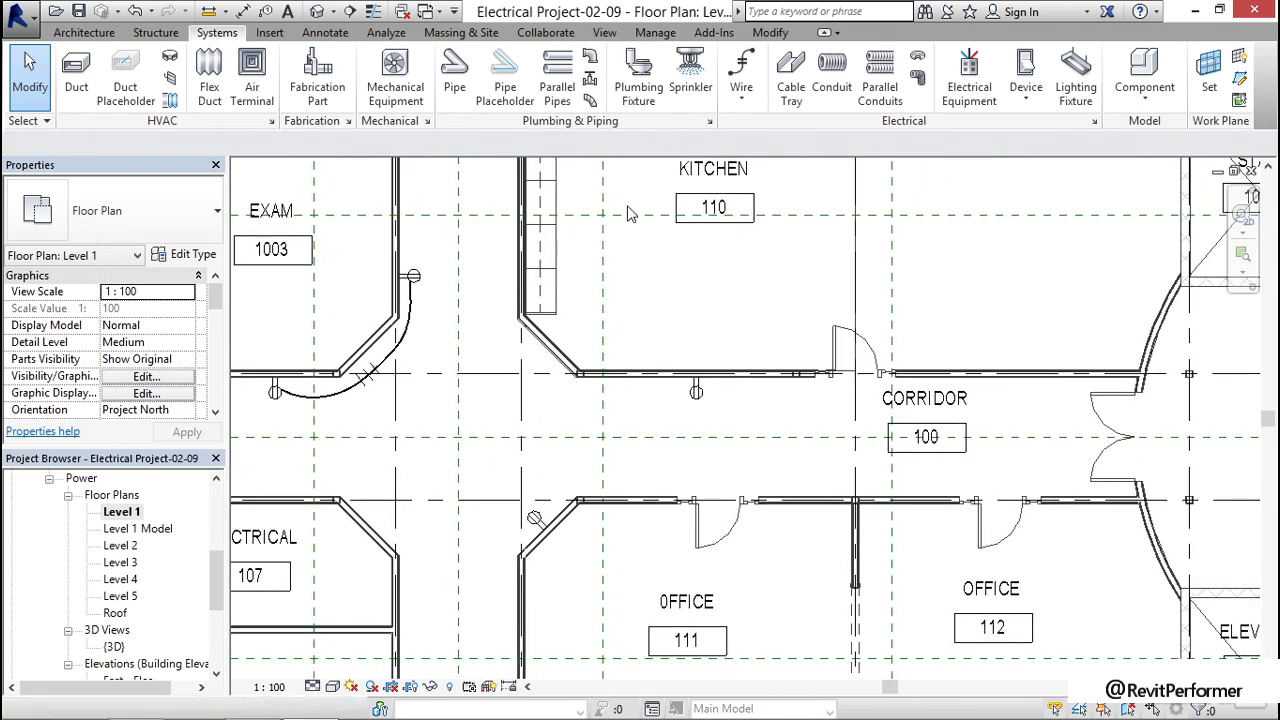
pyautogui.click(741, 92)
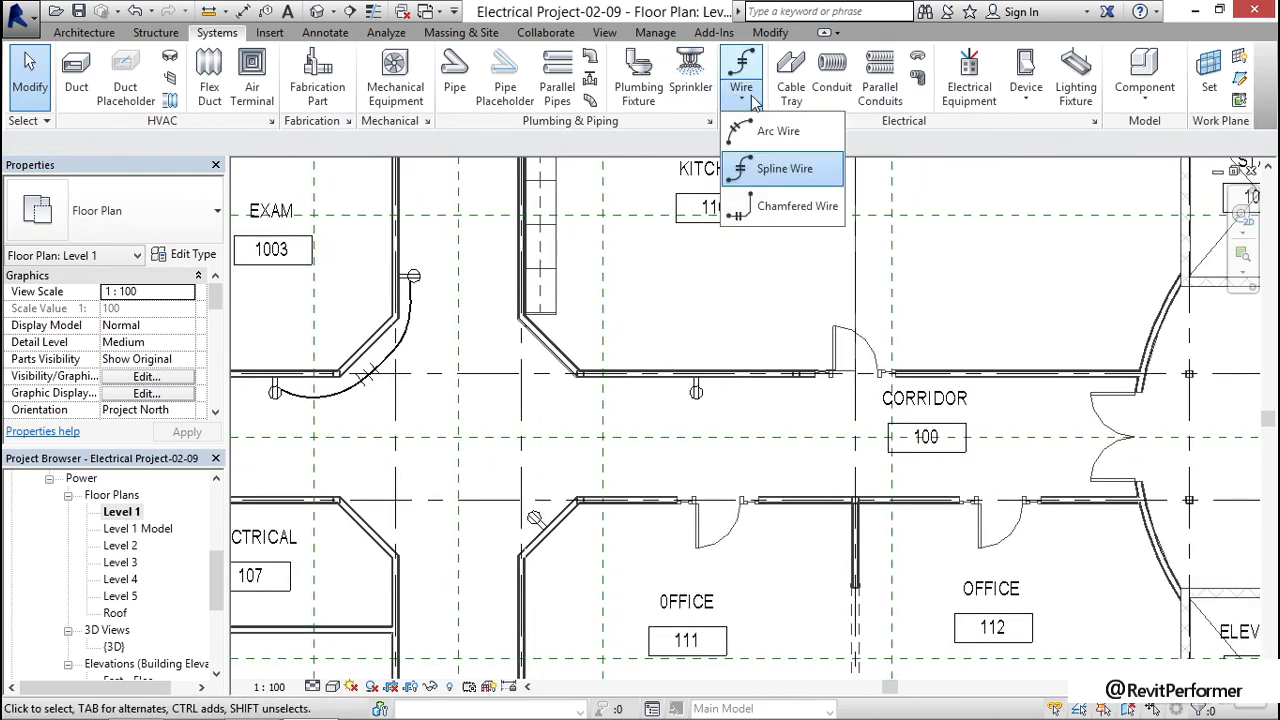
pyautogui.click(779, 133)
pyautogui.click(696, 390)
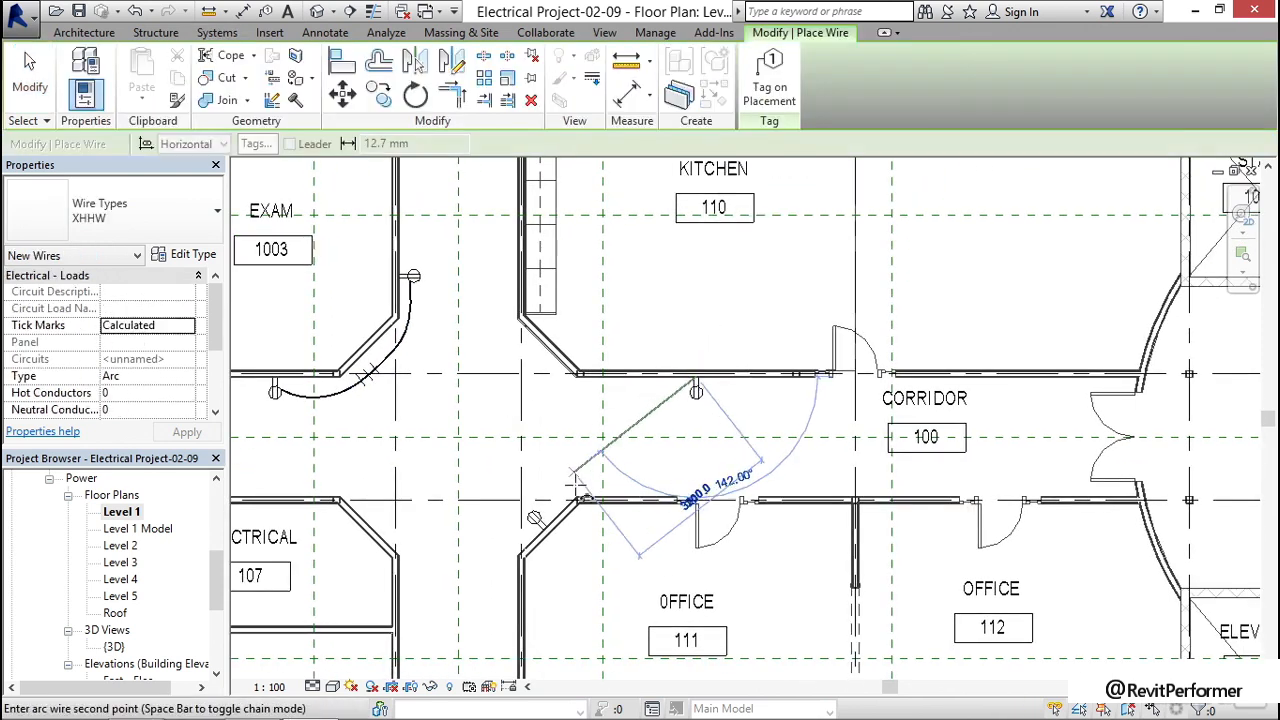
pyautogui.click(582, 448)
pyautogui.click(545, 529)
pyautogui.scroll(-1, 541, 520)
pyautogui.moveTo(490, 508); pyautogui.dragTo(469, 358, button='middle')
pyautogui.scroll(2, 467, 358)
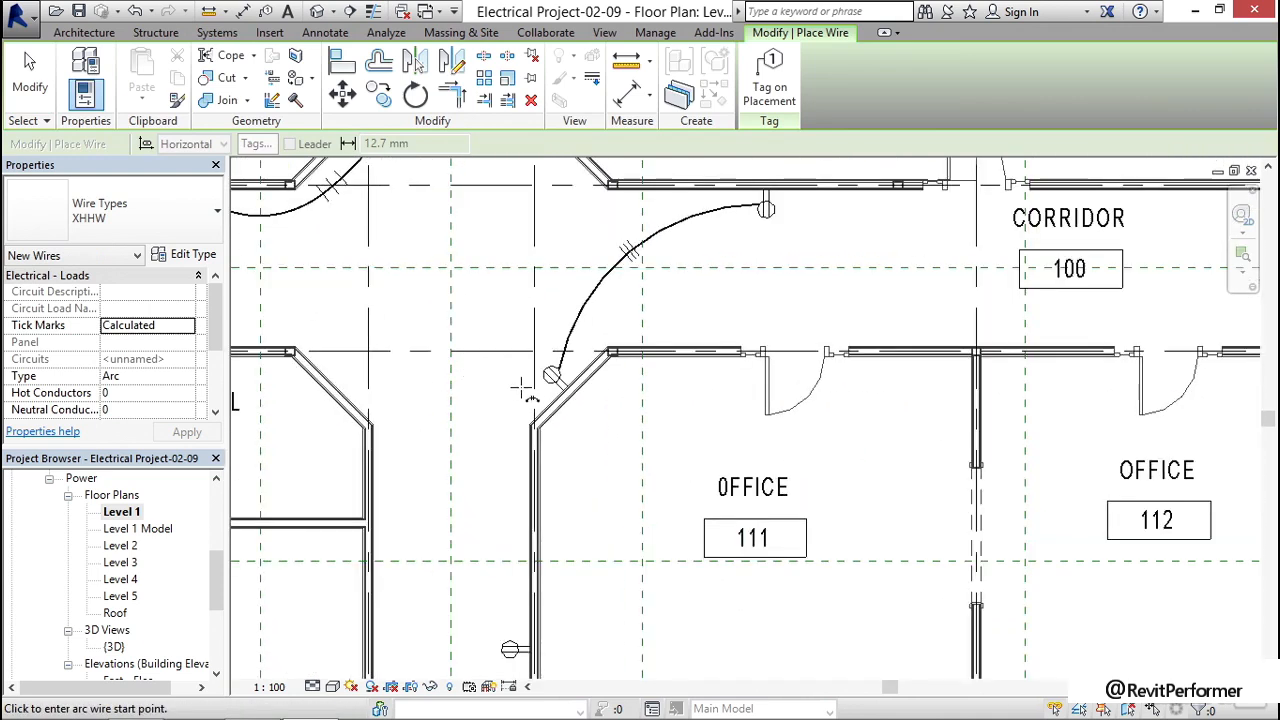
# Draw an arc wire along the corridor from the receptacle on Office 111's angled wall to the receptacle on its side wall.
pyautogui.click(567, 390)
pyautogui.scroll(-1, 507, 472)
pyautogui.moveTo(515, 486); pyautogui.dragTo(513, 325, button='middle')
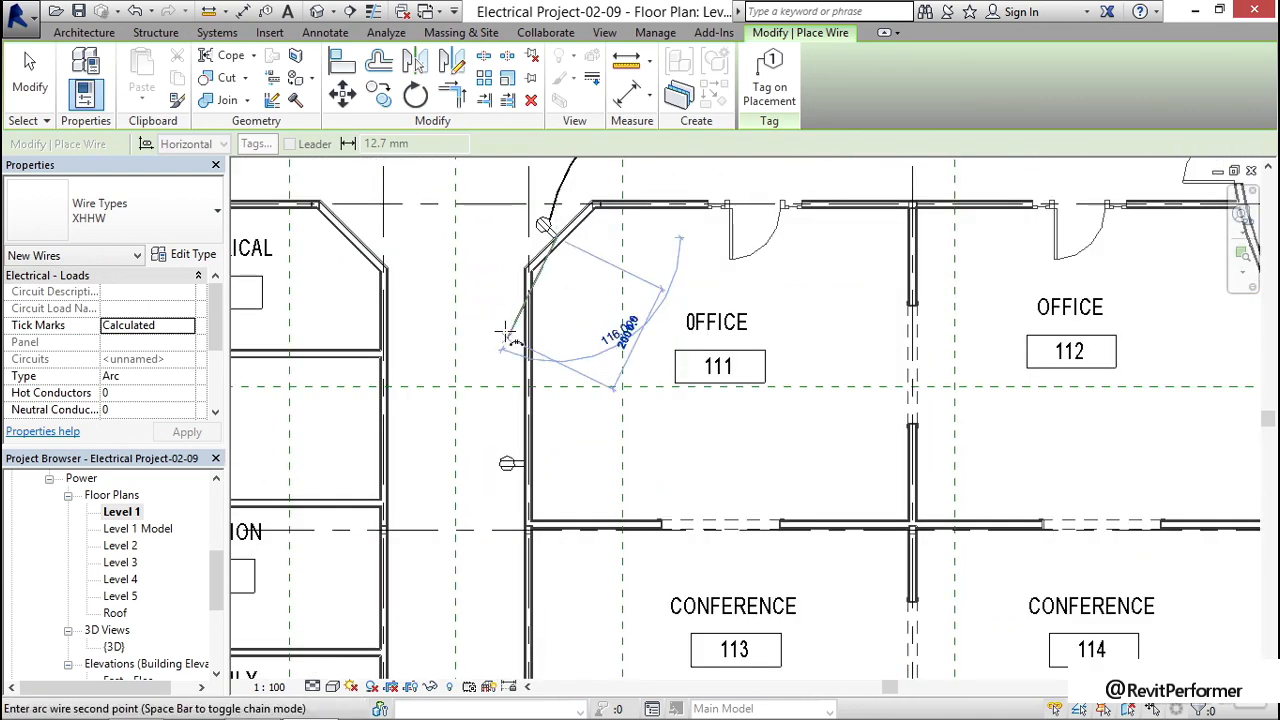
pyautogui.click(500, 341)
pyautogui.click(512, 463)
pyautogui.press('Escape')
pyautogui.press('Escape')
pyautogui.scroll(-3, 595, 403)
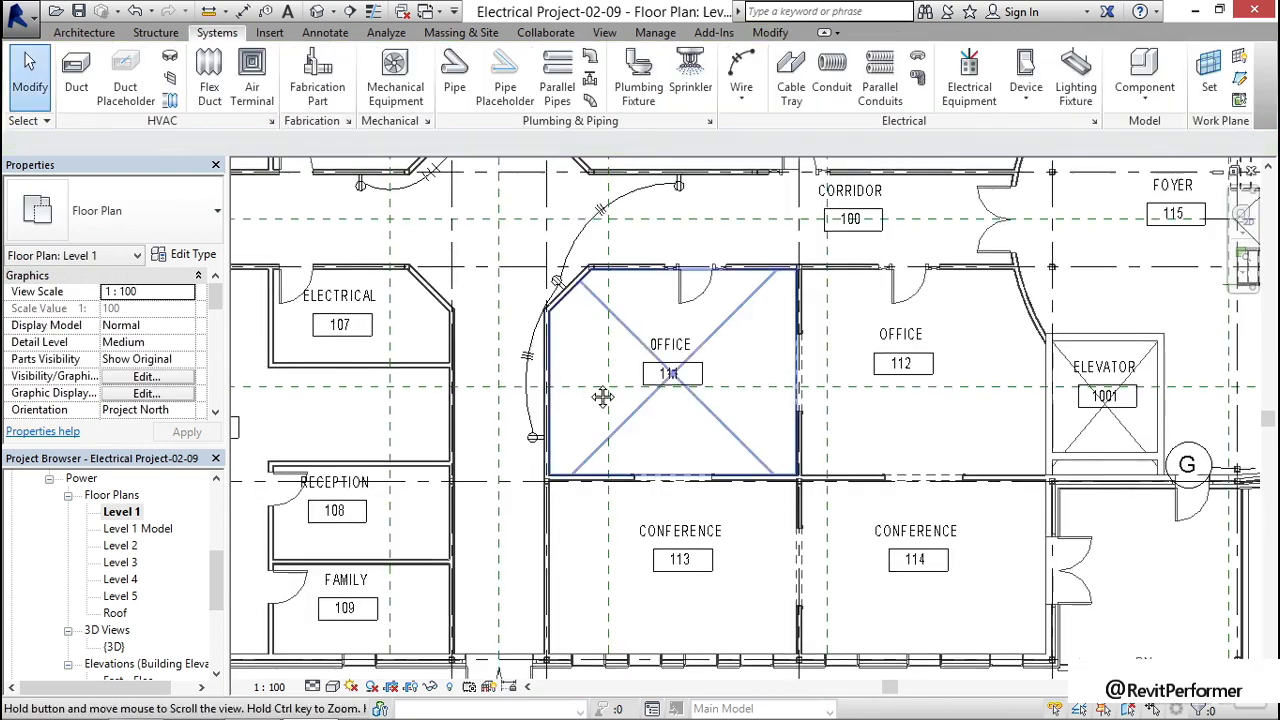
# Draw an arc home run wire from the corridor receptacle below Kitchen 110, ending freely inside the kitchen.
pyautogui.scroll(4, 700, 289)
pyautogui.click(741, 70)
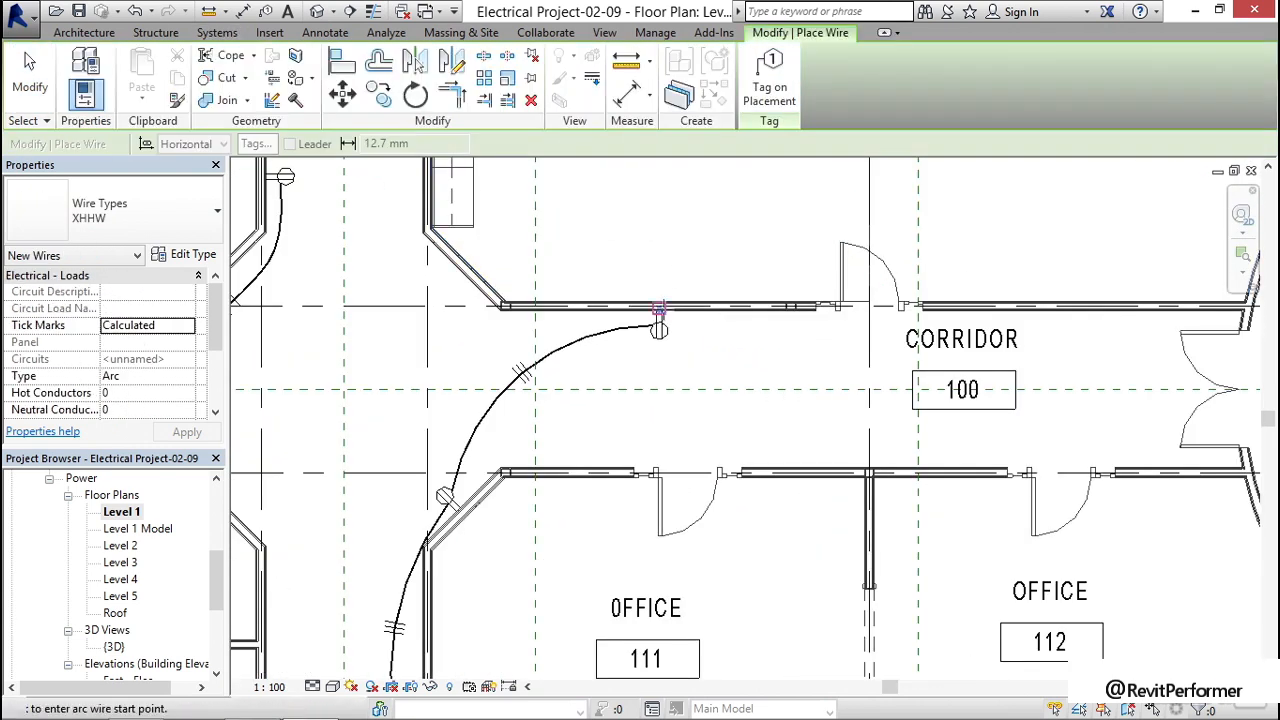
pyautogui.click(660, 305)
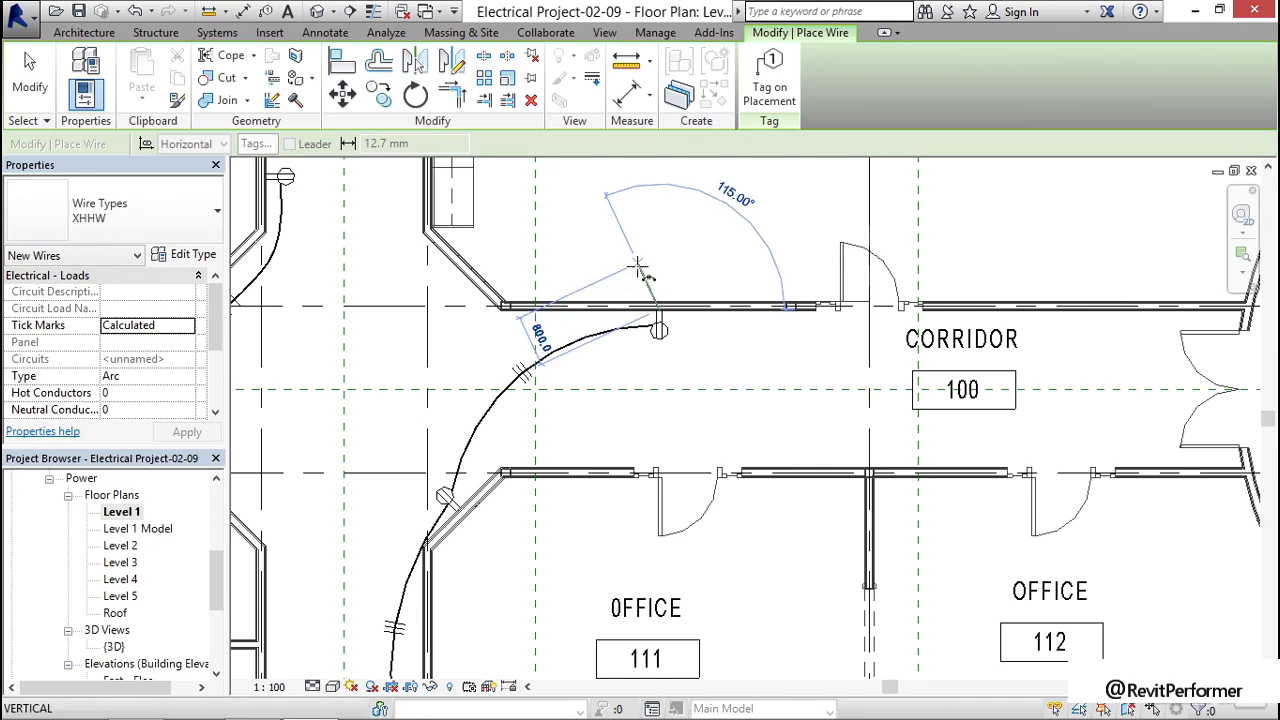
pyautogui.click(590, 230)
pyautogui.scroll(-8, 723, 242)
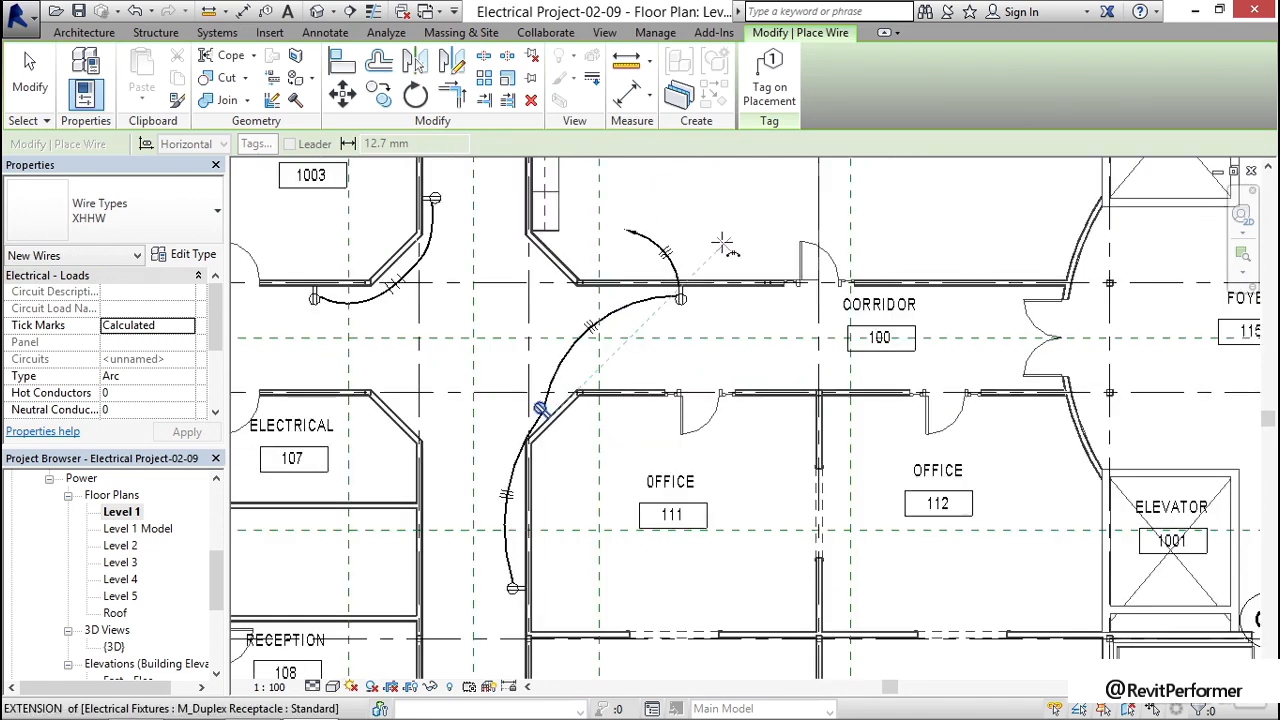
pyautogui.moveTo(724, 243); pyautogui.dragTo(655, 442, button='middle')
pyautogui.press('Escape')
pyautogui.press('Escape')
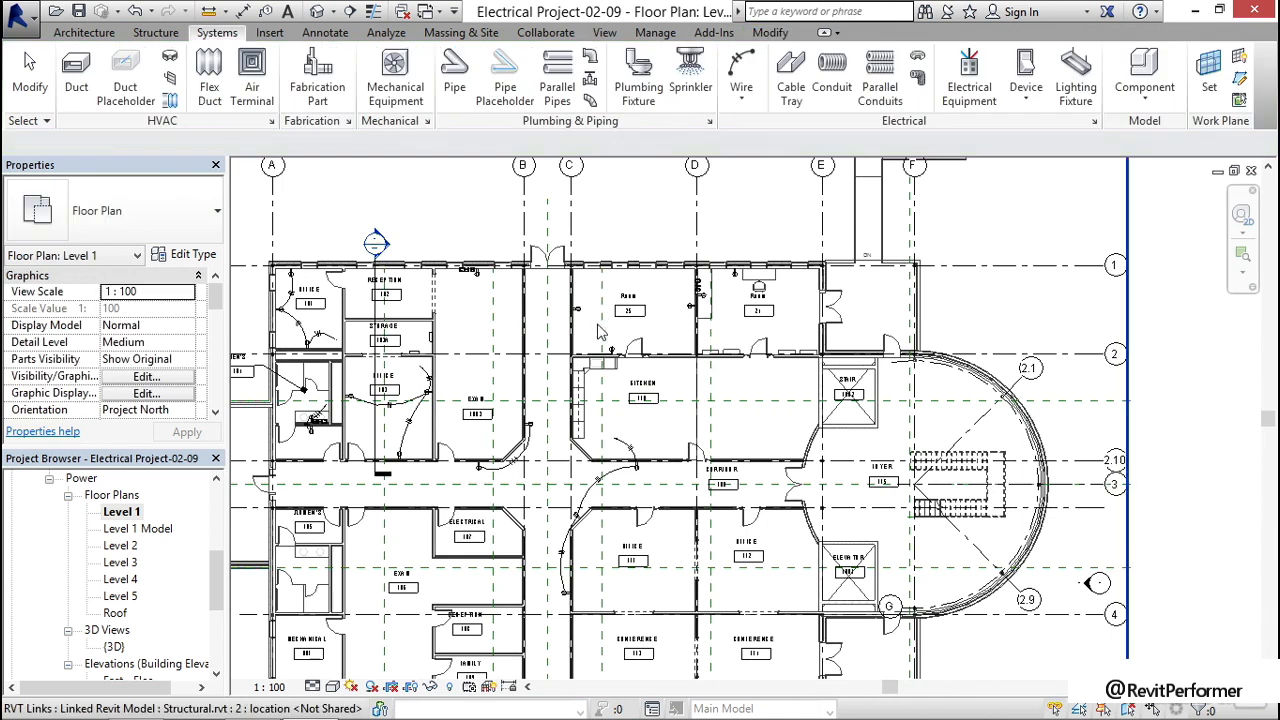
# Convert the Room 25 receptacle circuit to permanent arc wires.
pyautogui.scroll(5, 610, 318)
pyautogui.moveTo(609, 318); pyautogui.dragTo(609, 356, button='middle')
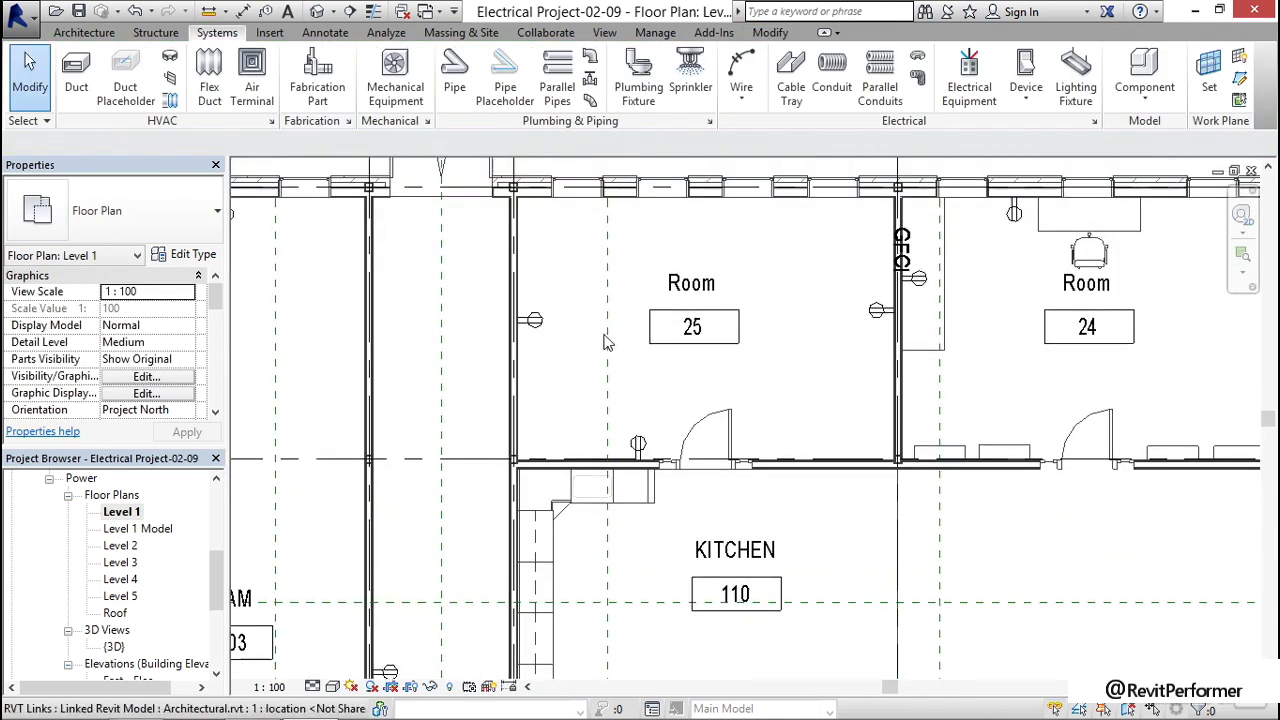
pyautogui.press('Tab')
pyautogui.click(537, 328)
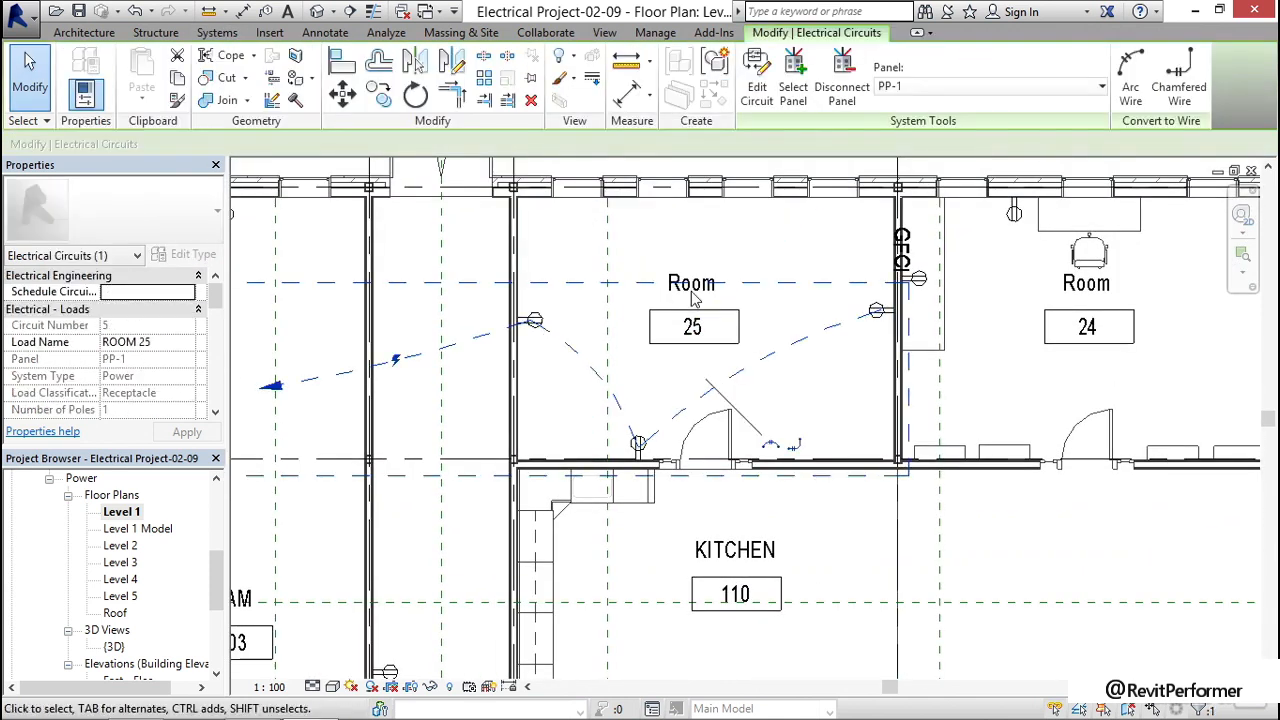
pyautogui.click(770, 445)
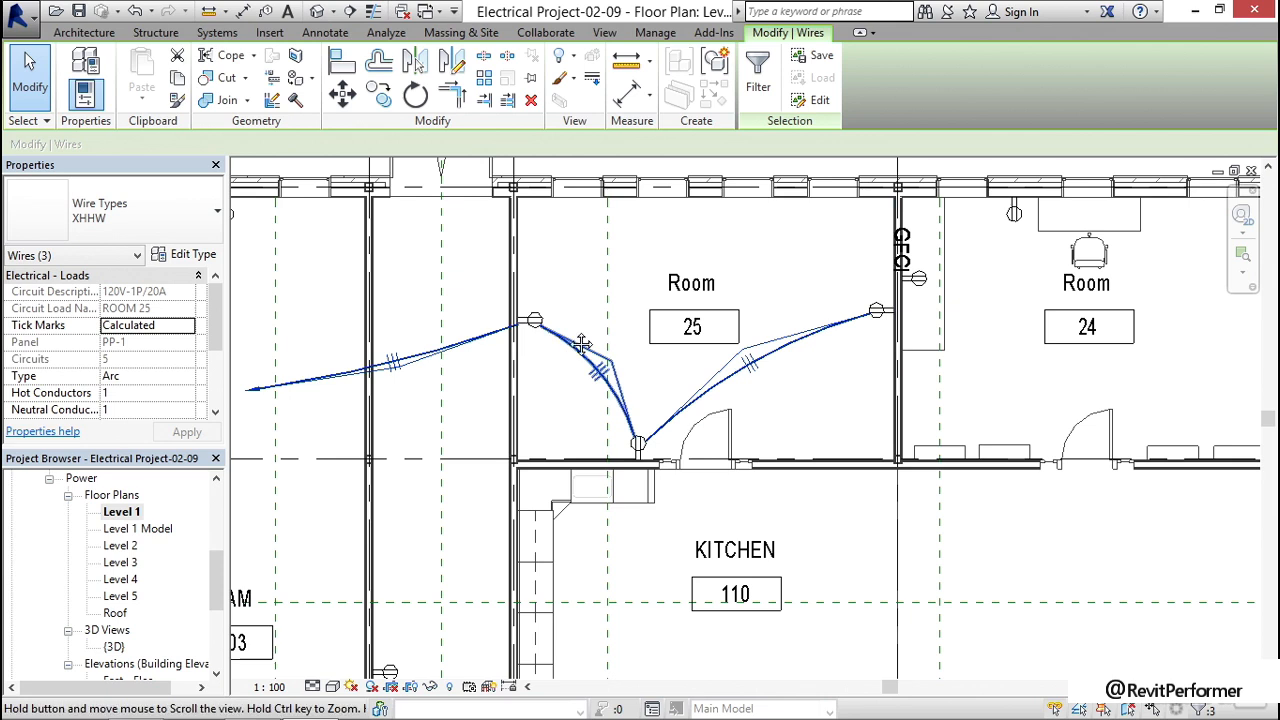
pyautogui.moveTo(418, 411); pyautogui.dragTo(530, 370, button='middle')
pyautogui.click(530, 370)
# Reshape the Room 25 home run by moving its bend toward the room's wall and pulling its arrow end back into the corridor.
pyautogui.click(515, 322)
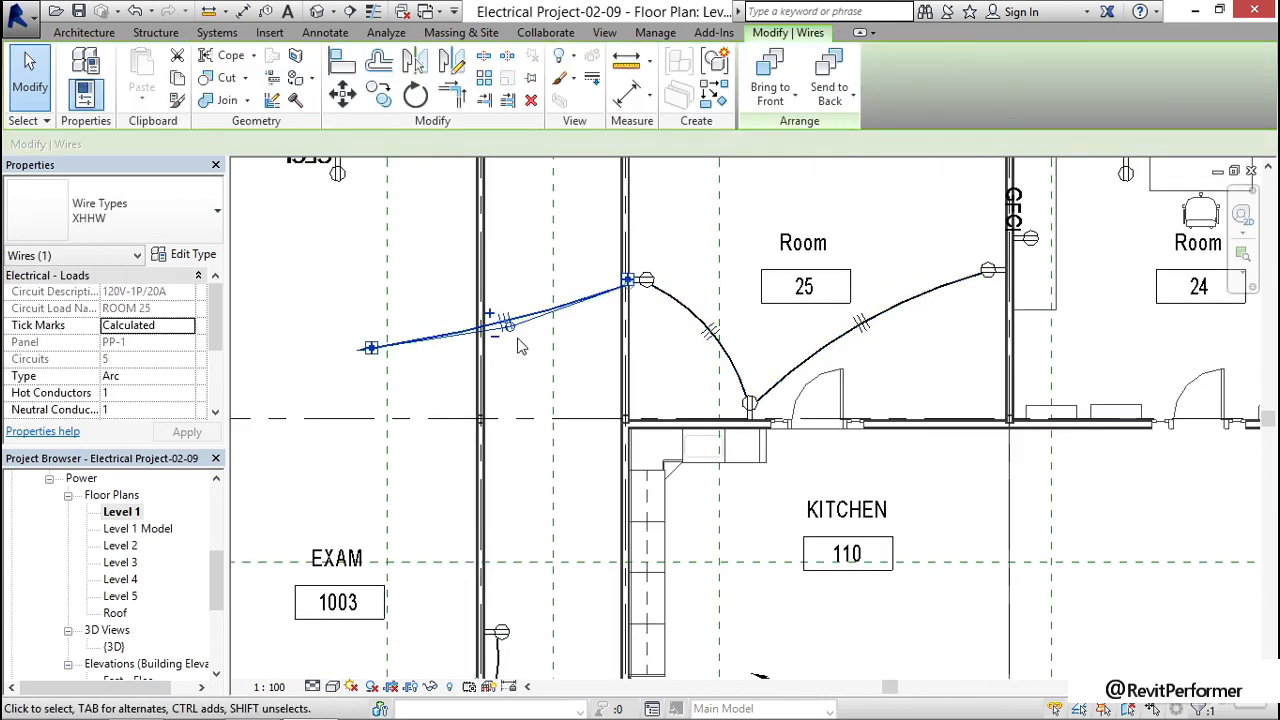
pyautogui.moveTo(510, 333); pyautogui.dragTo(607, 333)
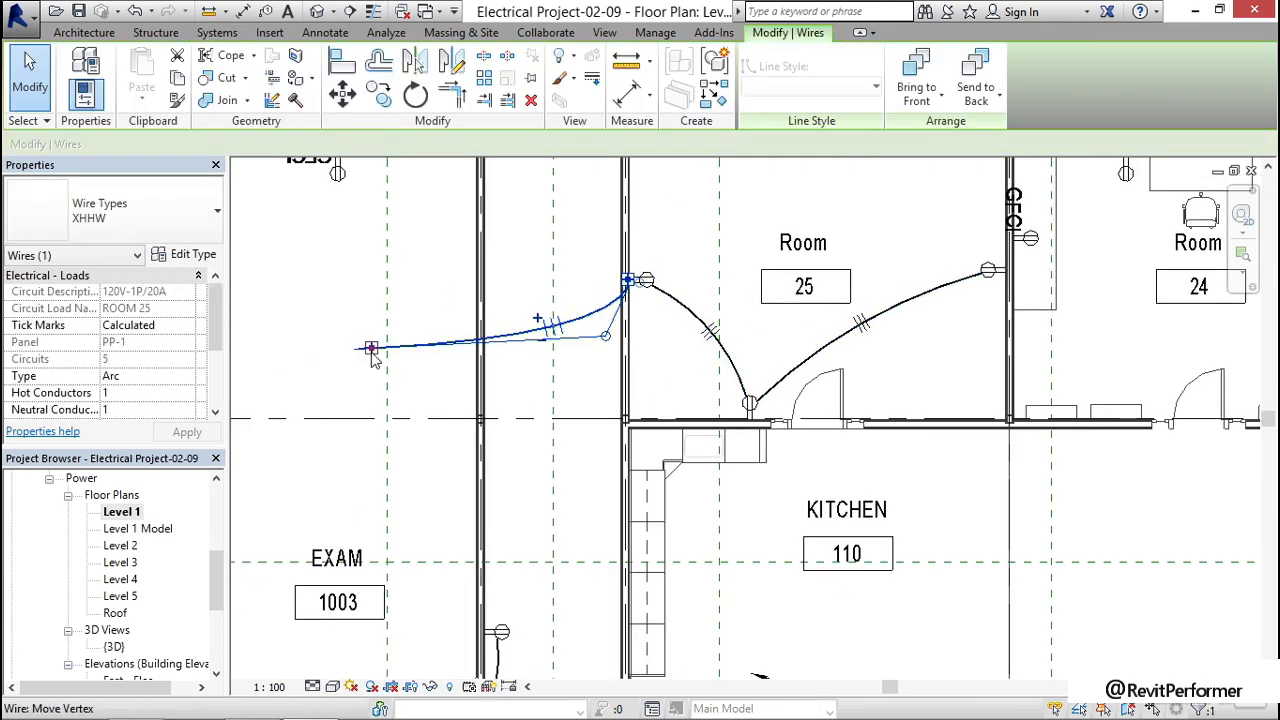
pyautogui.moveTo(511, 355); pyautogui.dragTo(569, 350)
pyautogui.click(538, 357)
# Convert the Room 24 receptacle circuit to permanent arc wires.
pyautogui.scroll(-2, 545, 356)
pyautogui.moveTo(825, 358); pyautogui.dragTo(574, 384, button='middle')
pyautogui.scroll(4, 555, 360)
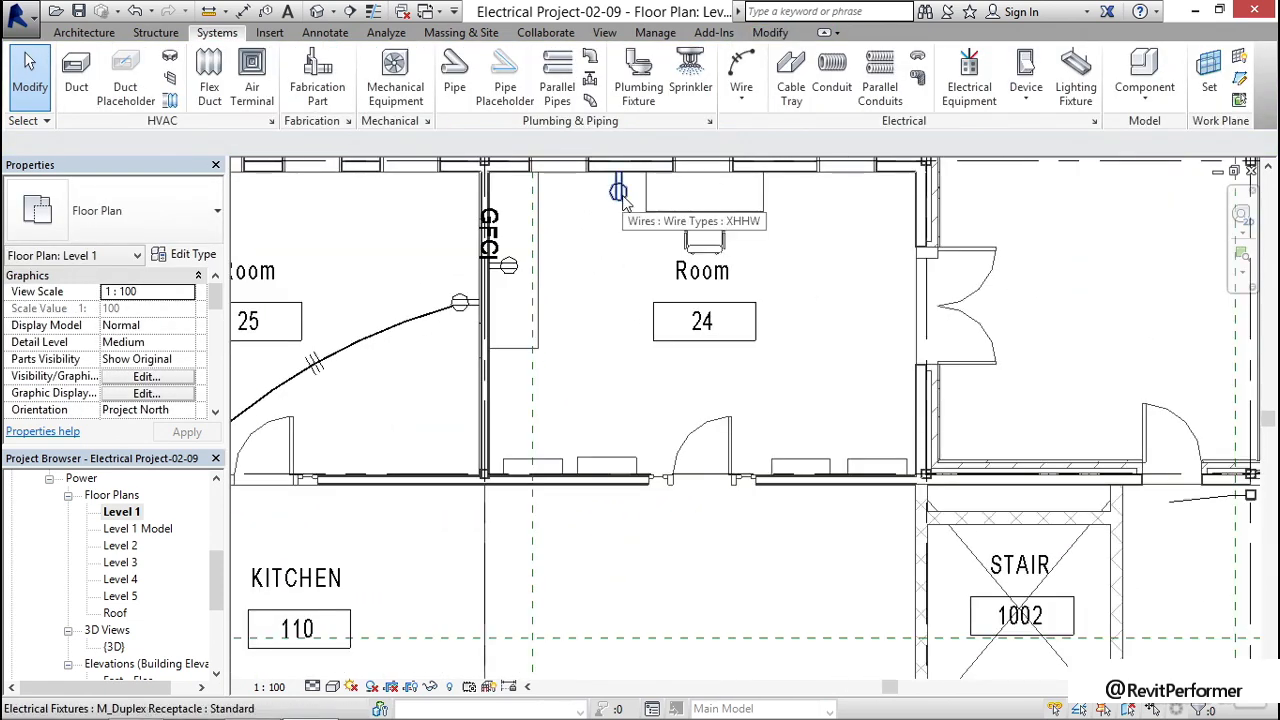
pyautogui.press('Tab')
pyautogui.click(616, 205)
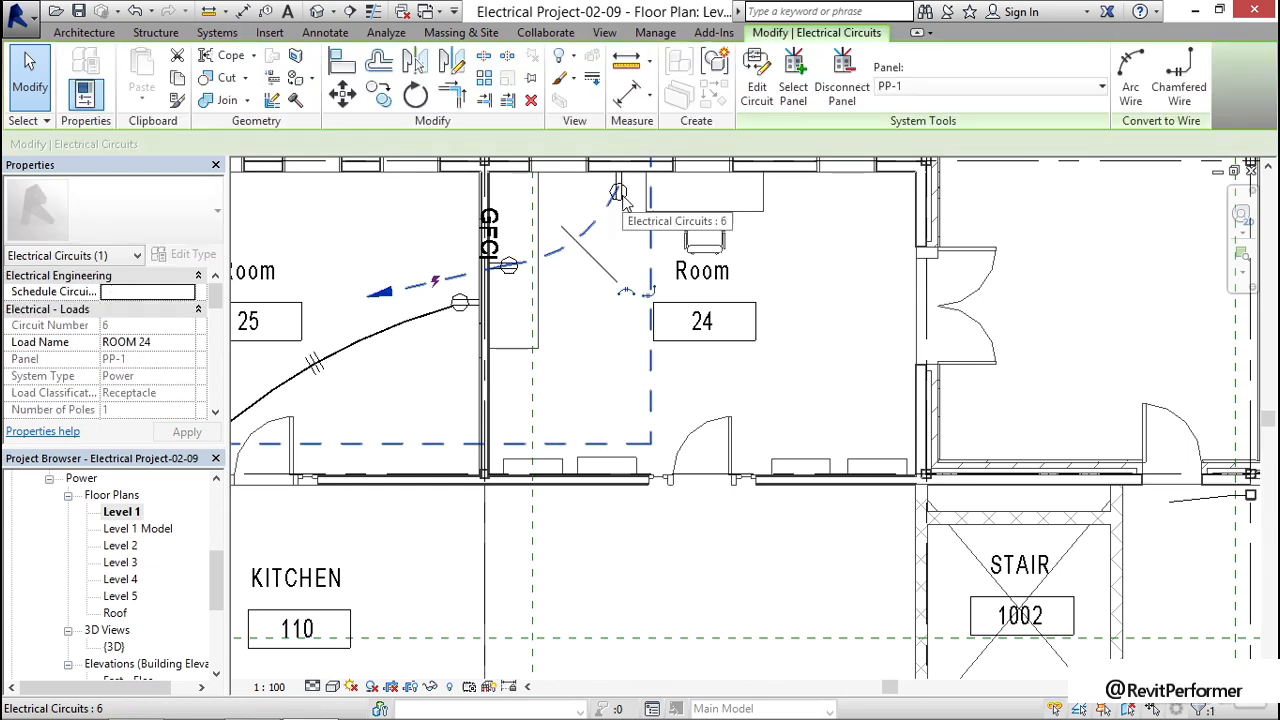
pyautogui.click(631, 295)
pyautogui.click(582, 365)
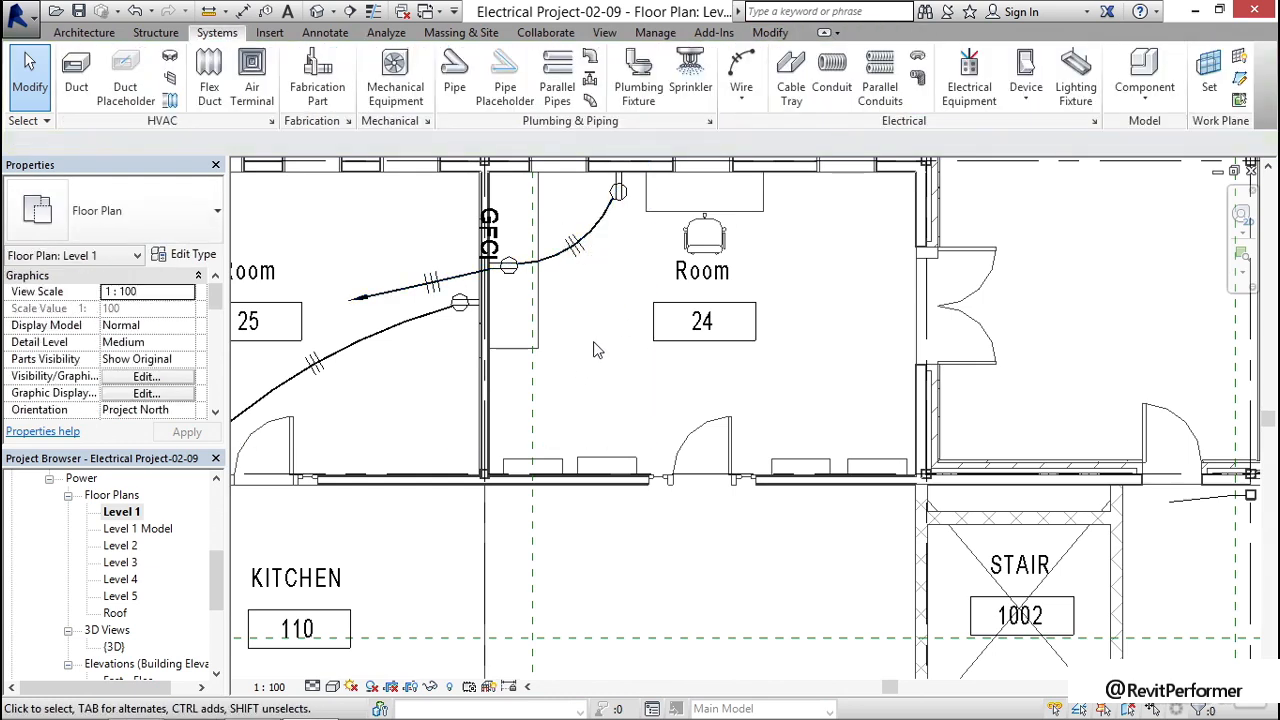
# Open the Level 1 ceiling plan of the Lighting discipline.
pyautogui.scroll(-8, 594, 349)
pyautogui.moveTo(450, 428); pyautogui.dragTo(483, 418, button='middle')
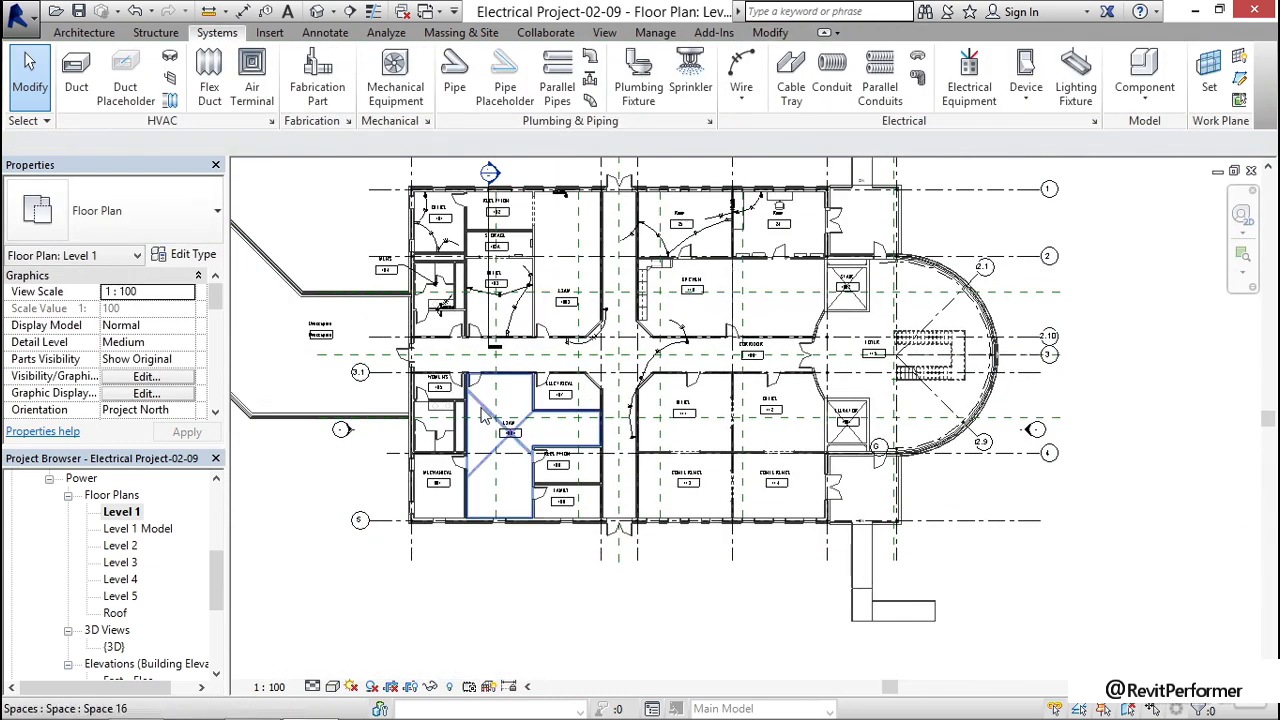
pyautogui.moveTo(217, 584); pyautogui.dragTo(217, 537)
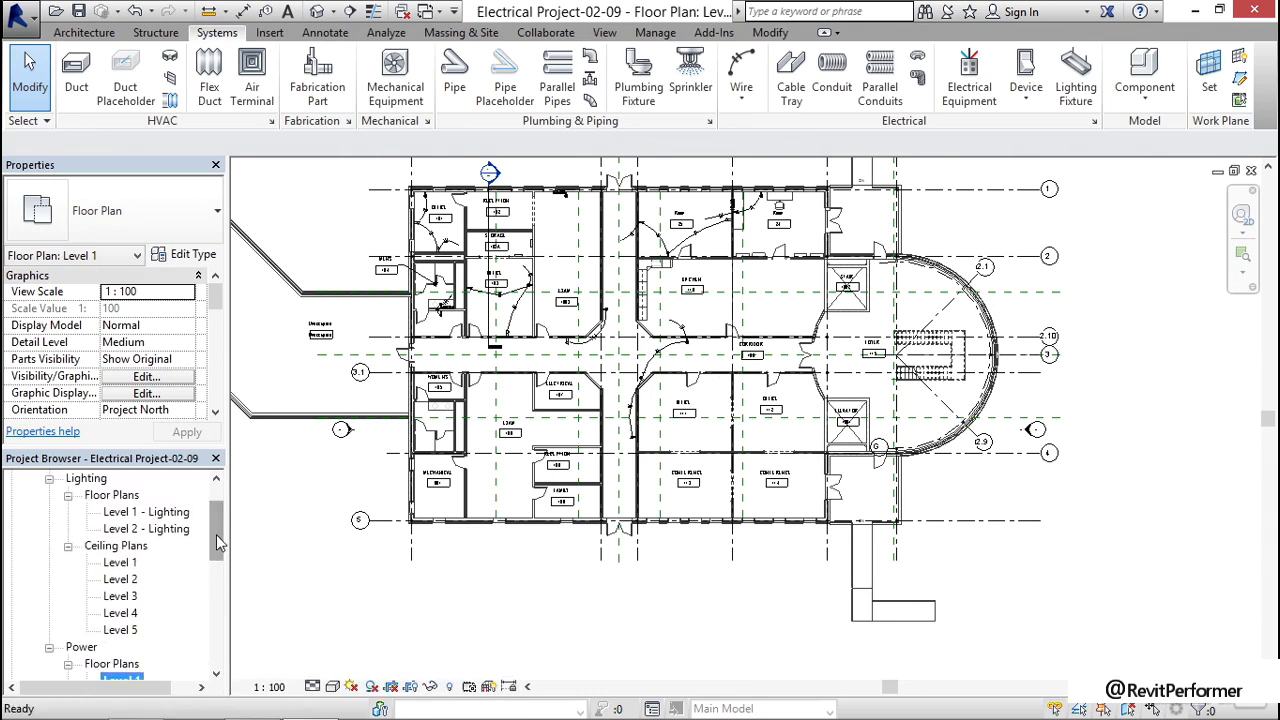
pyautogui.doubleClick(120, 563)
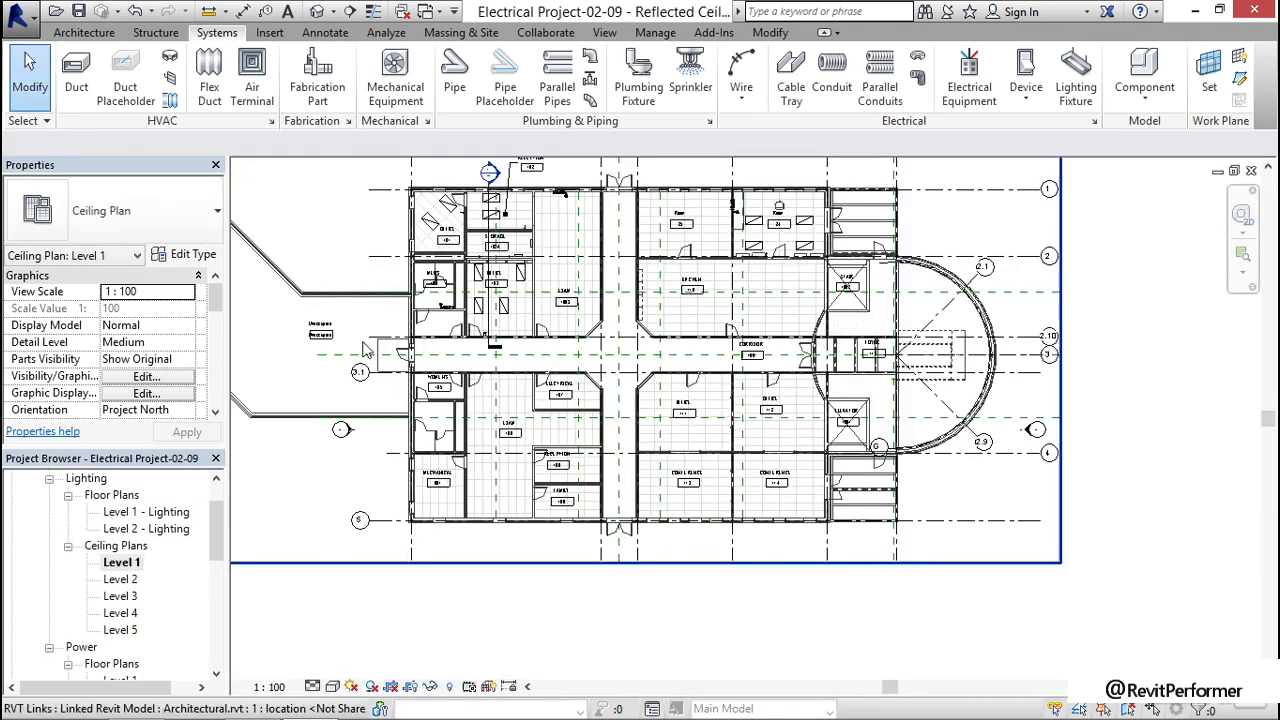
# Convert the lighting circuit of the two angled fixtures in Office 101 to arc wires.
pyautogui.scroll(5, 360, 352)
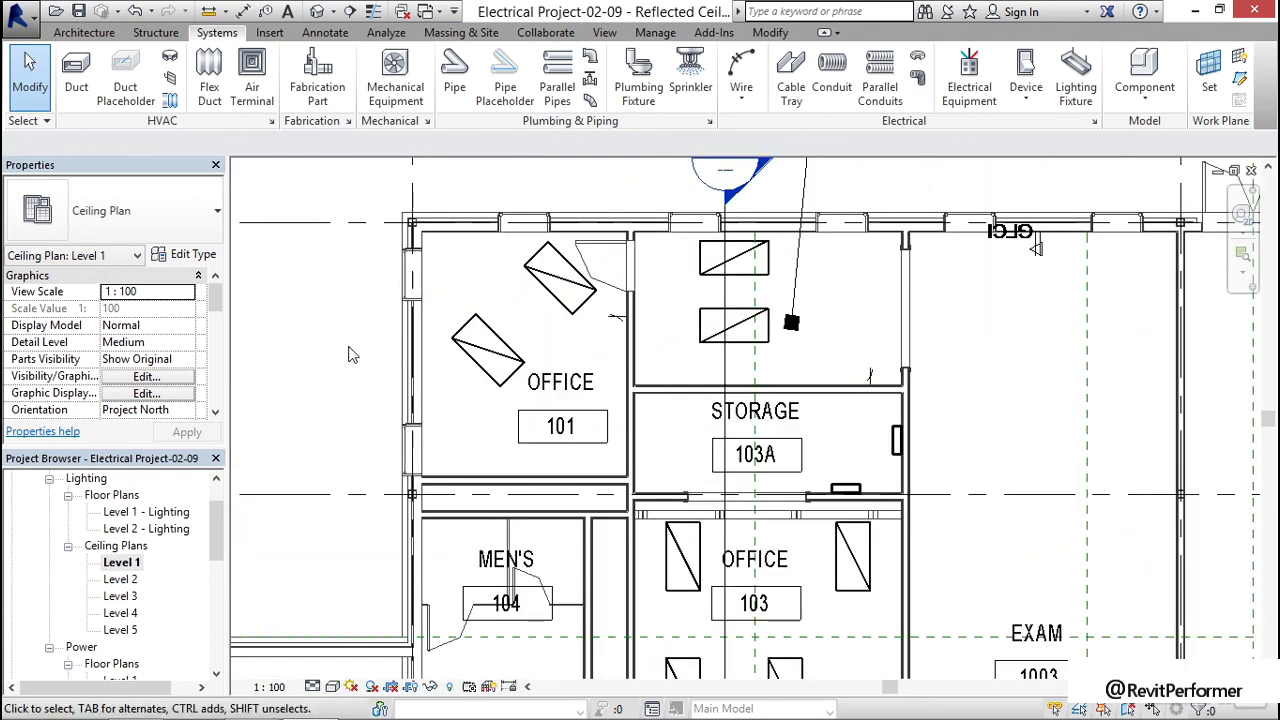
pyautogui.press('Tab')
pyautogui.click(608, 296)
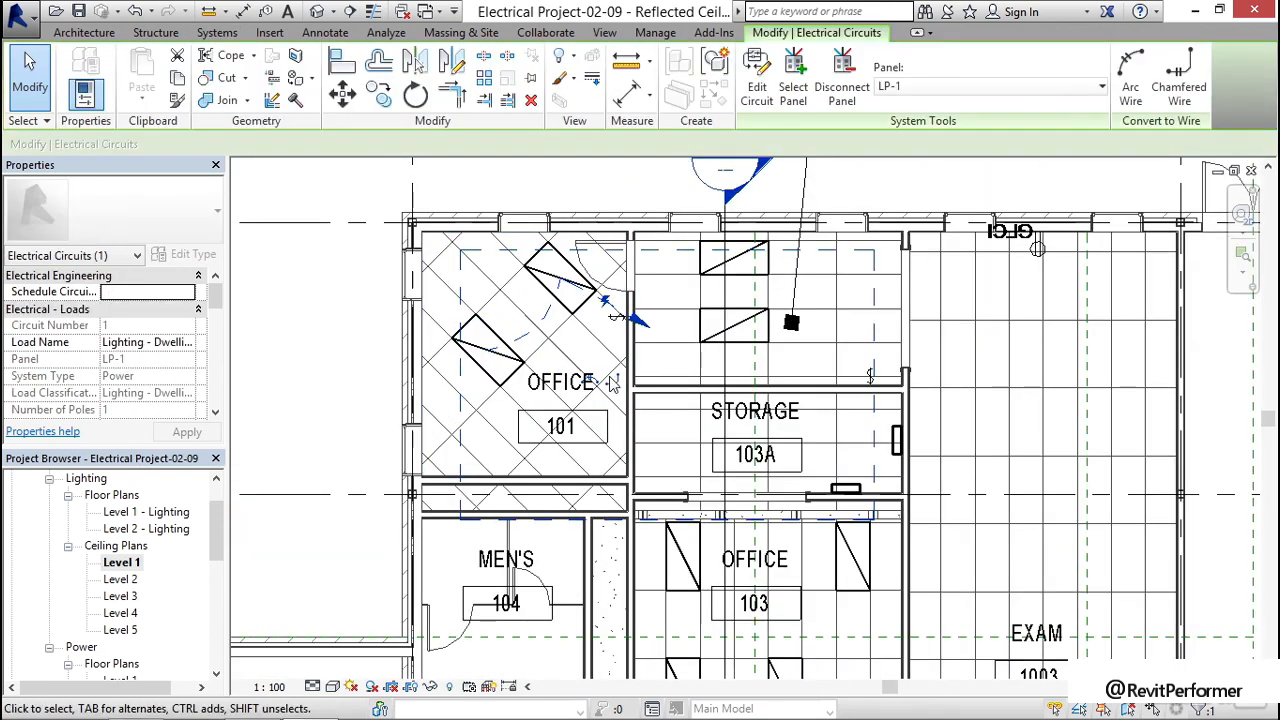
pyautogui.click(590, 379)
pyautogui.moveTo(626, 391); pyautogui.dragTo(475, 400, button='middle')
pyautogui.press('Escape')
# Convert the lighting circuit of the two fixtures in Reception 102, above Storage 103A, to arc wires.
pyautogui.press('Tab')
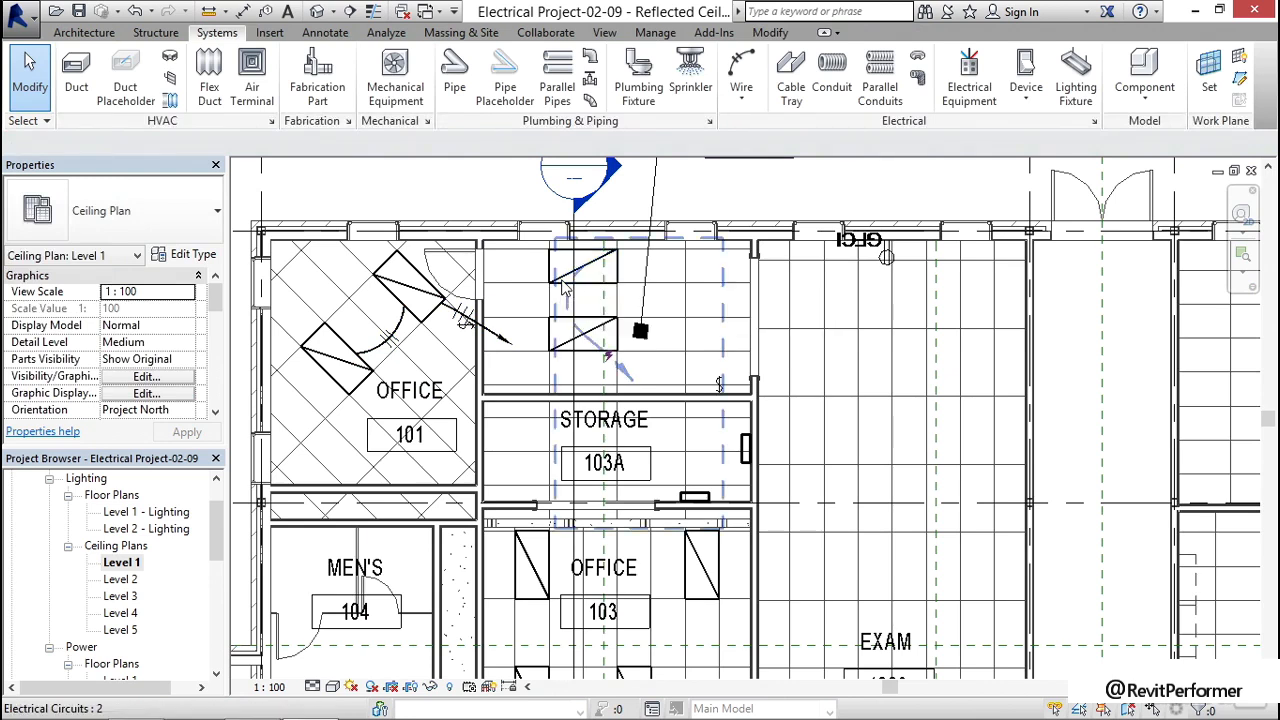
pyautogui.click(605, 340)
pyautogui.click(648, 370)
pyautogui.moveTo(600, 400); pyautogui.dragTo(590, 280, button='middle')
pyautogui.press('Escape')
# Convert the lighting circuit of the four fixtures in Office 103 to arc wires.
pyautogui.press('Tab')
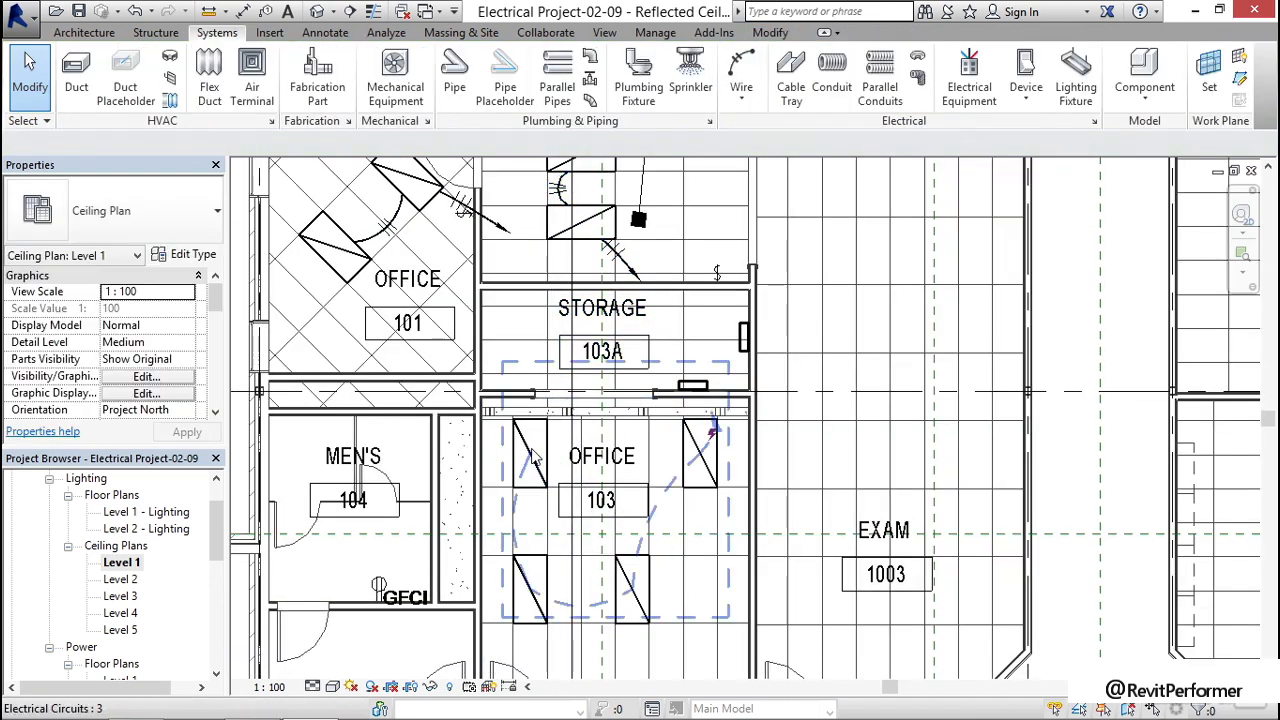
pyautogui.click(535, 458)
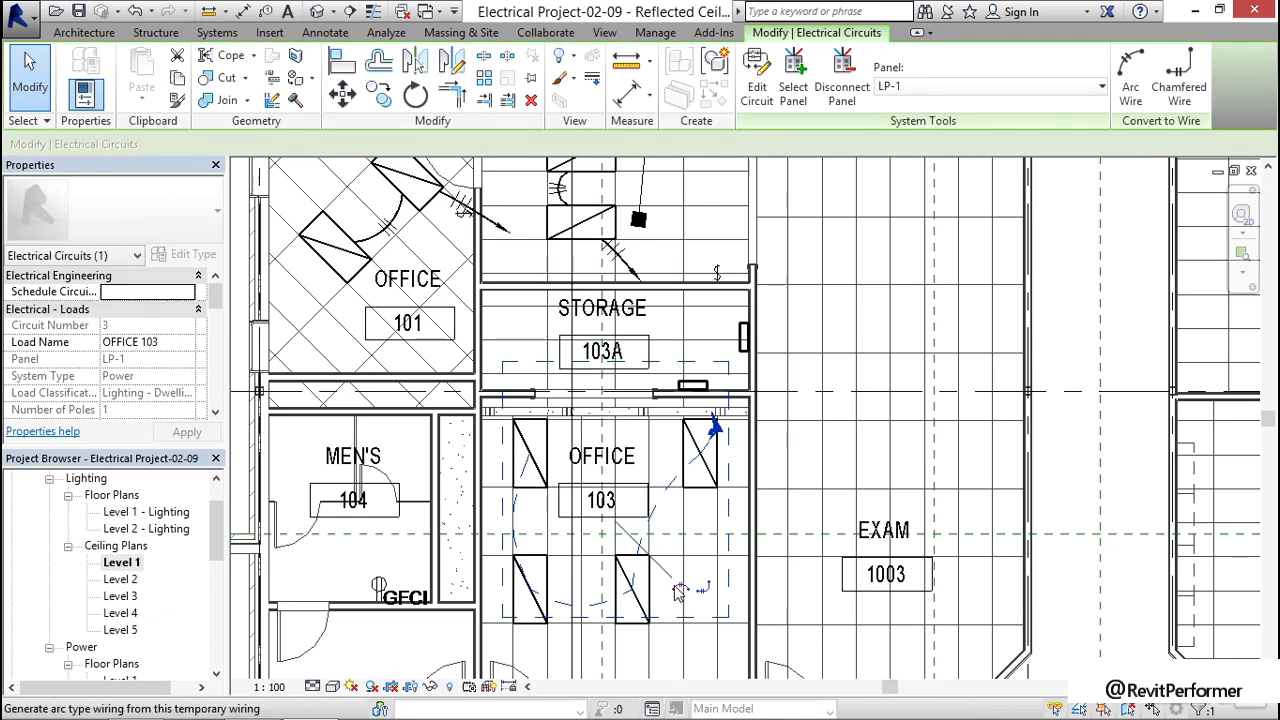
pyautogui.click(680, 590)
pyautogui.scroll(3, 711, 460)
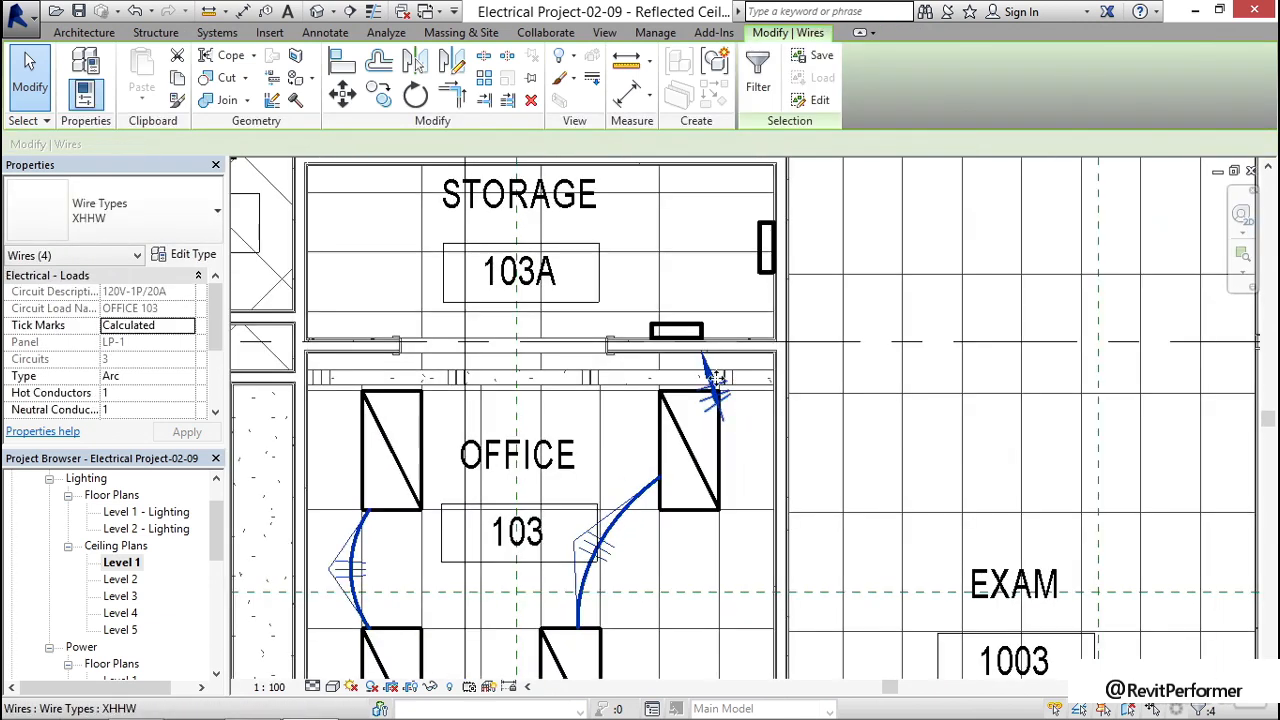
pyautogui.press('Escape')
pyautogui.press('Escape')
# Try redirecting the home run arrow at Office 103's upper fixture nearest Exam 1003, and delete that wire.
pyautogui.click(710, 378)
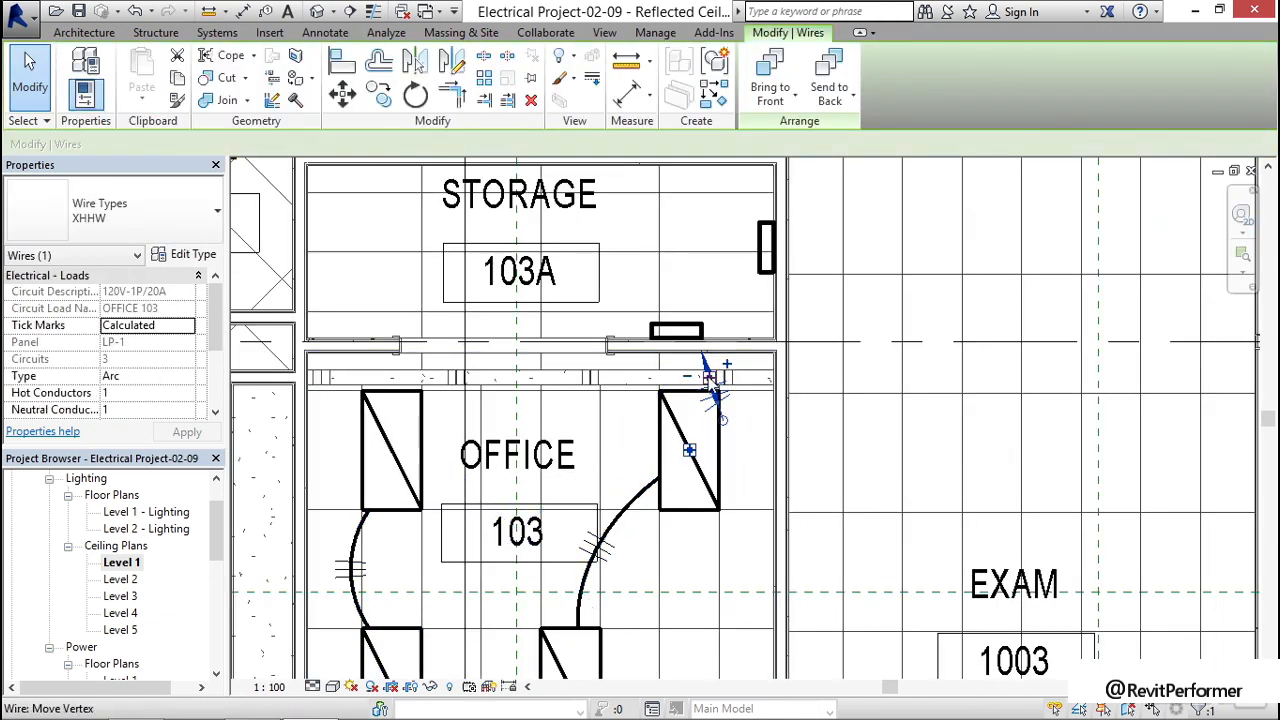
pyautogui.moveTo(727, 378)
pyautogui.mouseDown()
pyautogui.moveTo(745, 395)
pyautogui.moveTo(743, 382)
pyautogui.mouseUp()
pyautogui.click(754, 424)
pyautogui.click(737, 394)
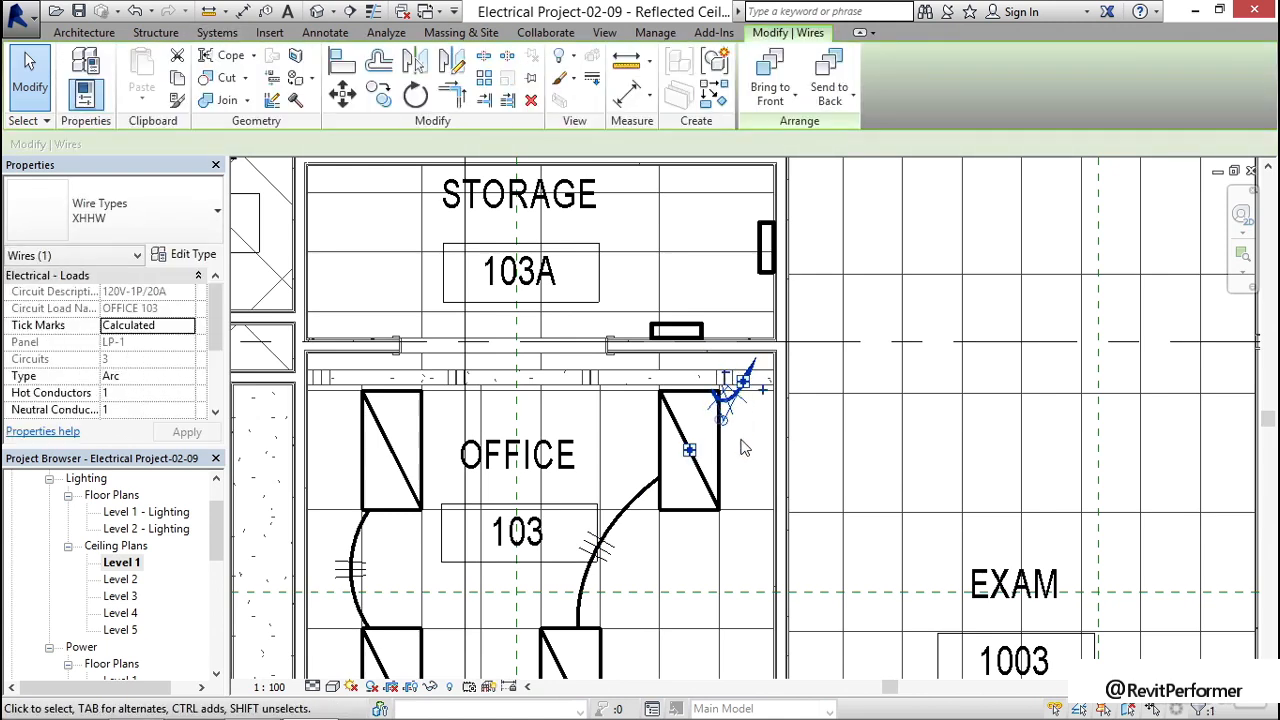
pyautogui.press('Delete')
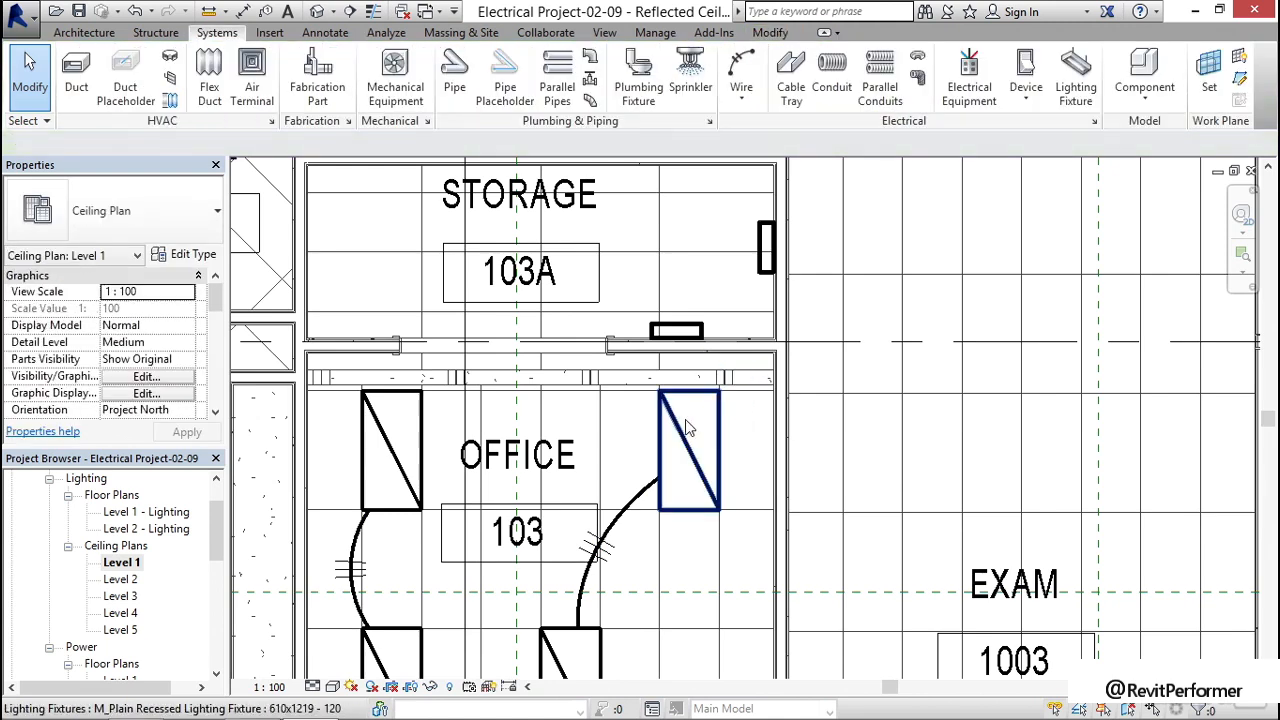
# Draw an arc home run wire from Office 103's upper fixture nearest Men's 104, ending freely just inside Storage 103A.
pyautogui.click(741, 68)
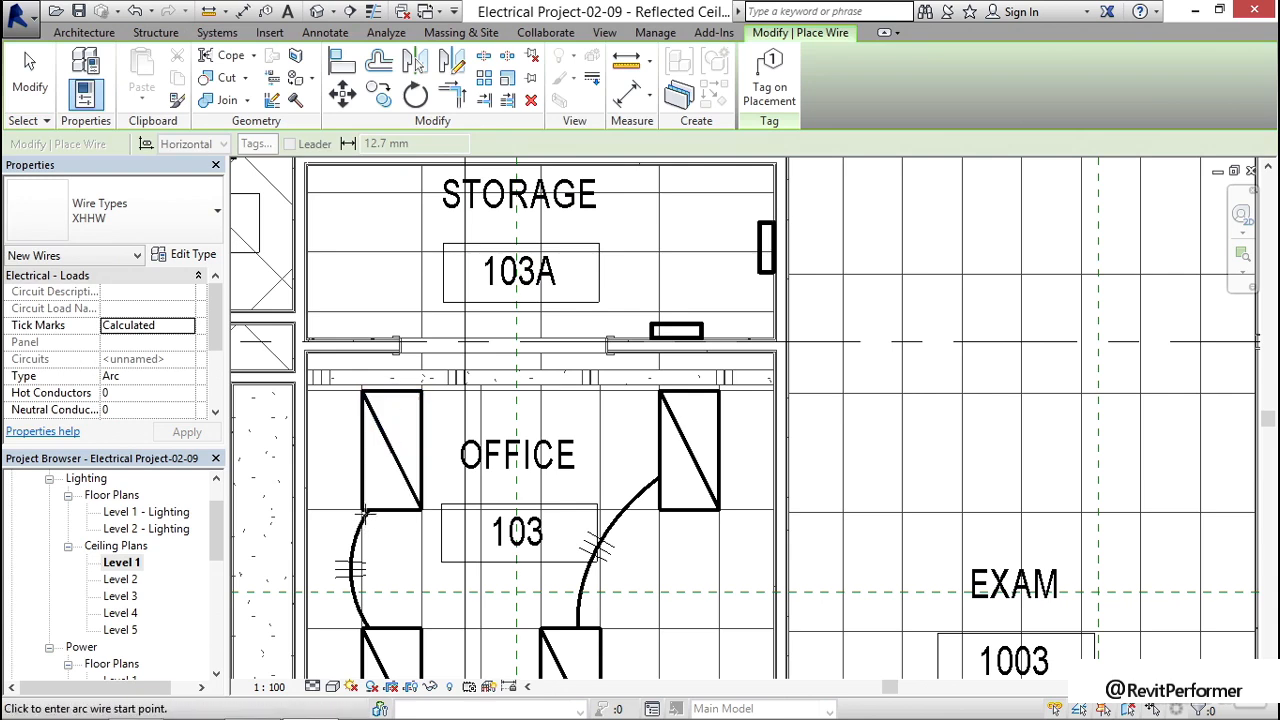
pyautogui.click(391, 449)
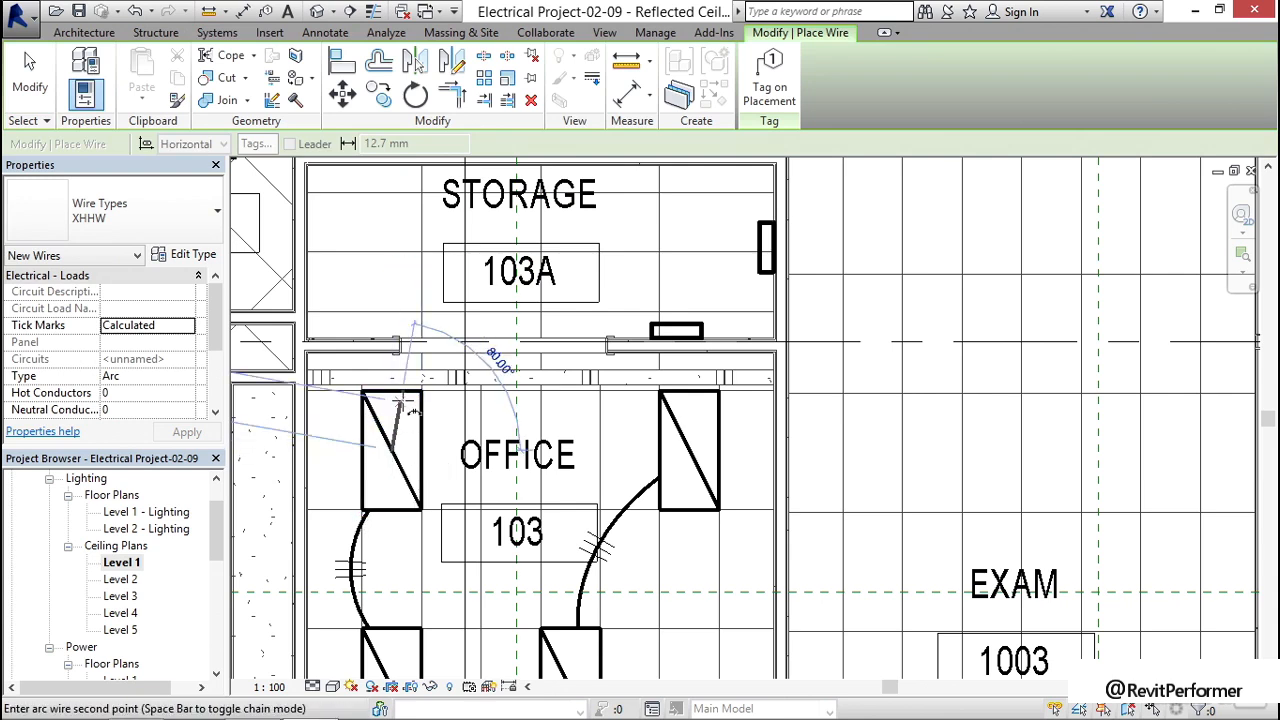
pyautogui.click(413, 375)
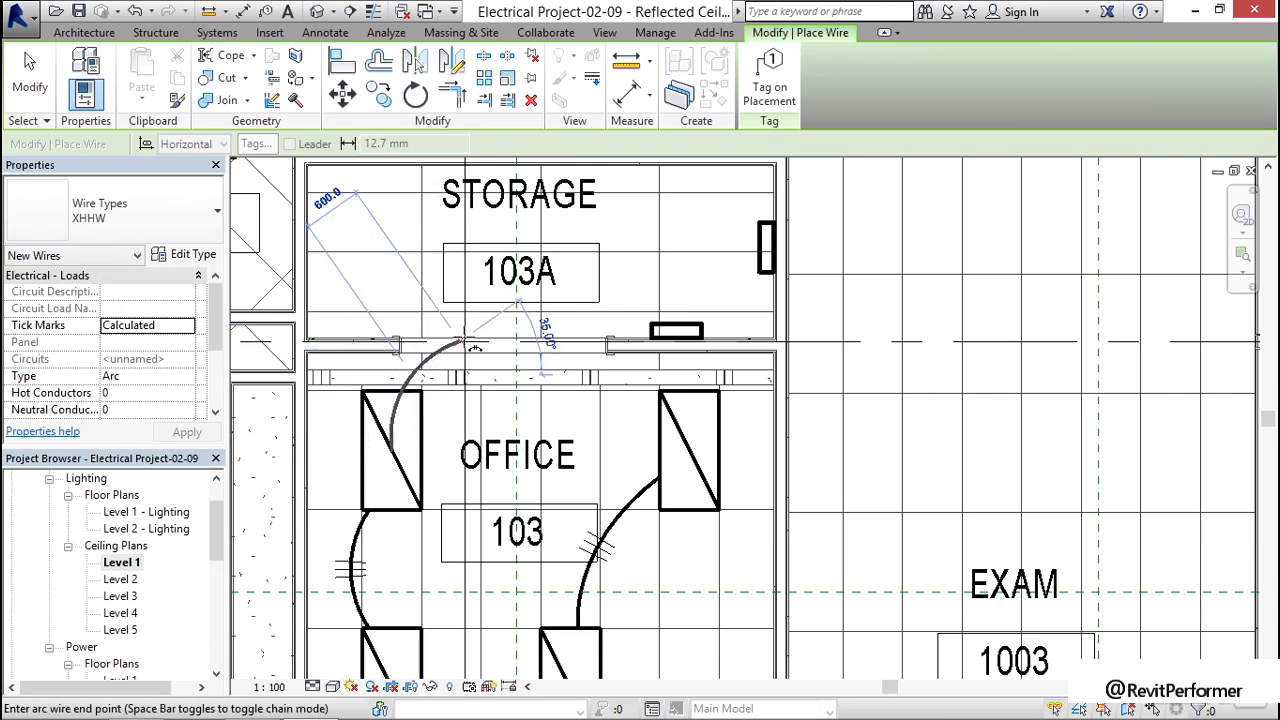
pyautogui.click(465, 332)
pyautogui.press('Escape')
pyautogui.press('Escape')
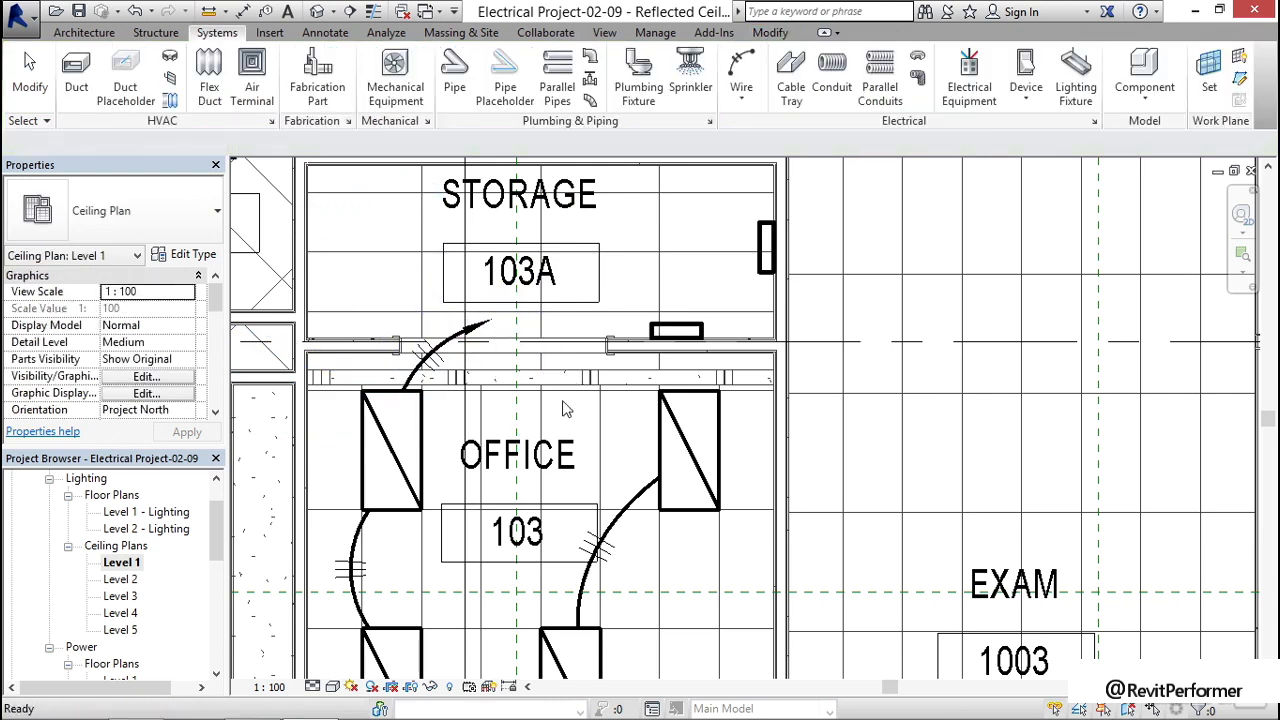
# Convert the lighting circuit of the four fixtures in Room 24 to arc wires.
pyautogui.scroll(-10, 545, 397)
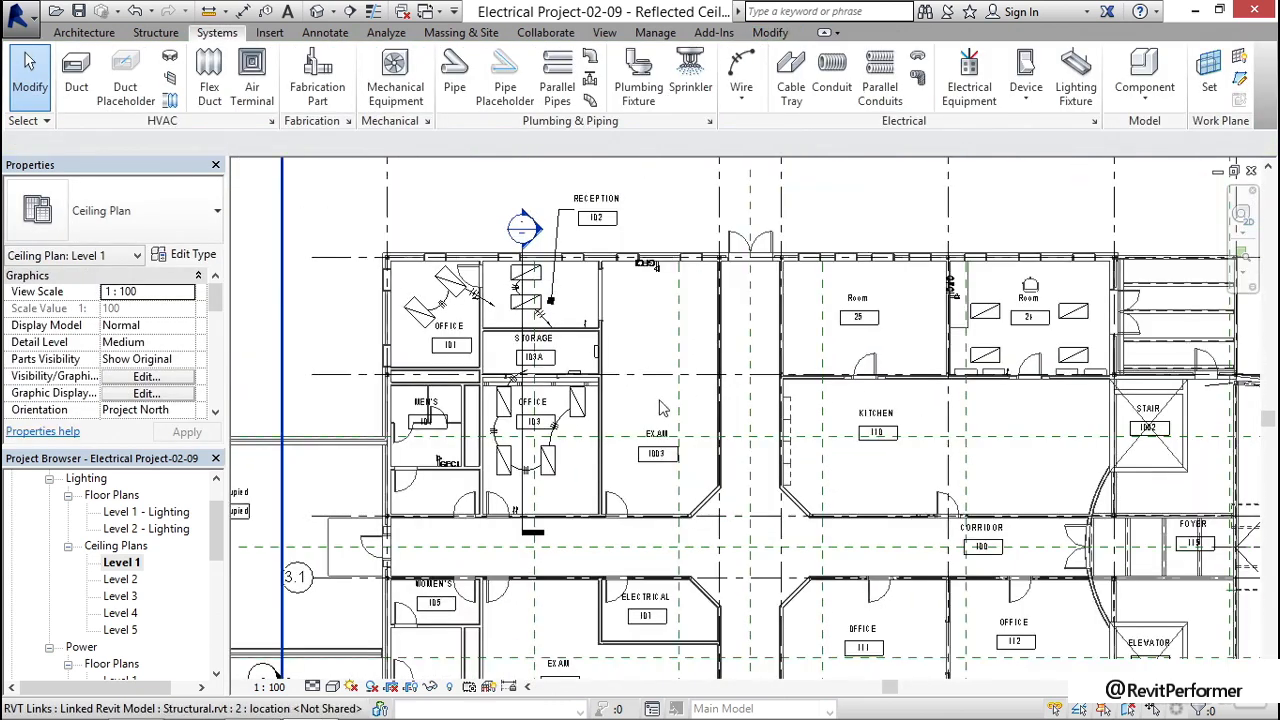
pyautogui.scroll(3, 395, 403)
pyautogui.moveTo(487, 456); pyautogui.dragTo(411, 517, button='middle')
pyautogui.scroll(5, 645, 368)
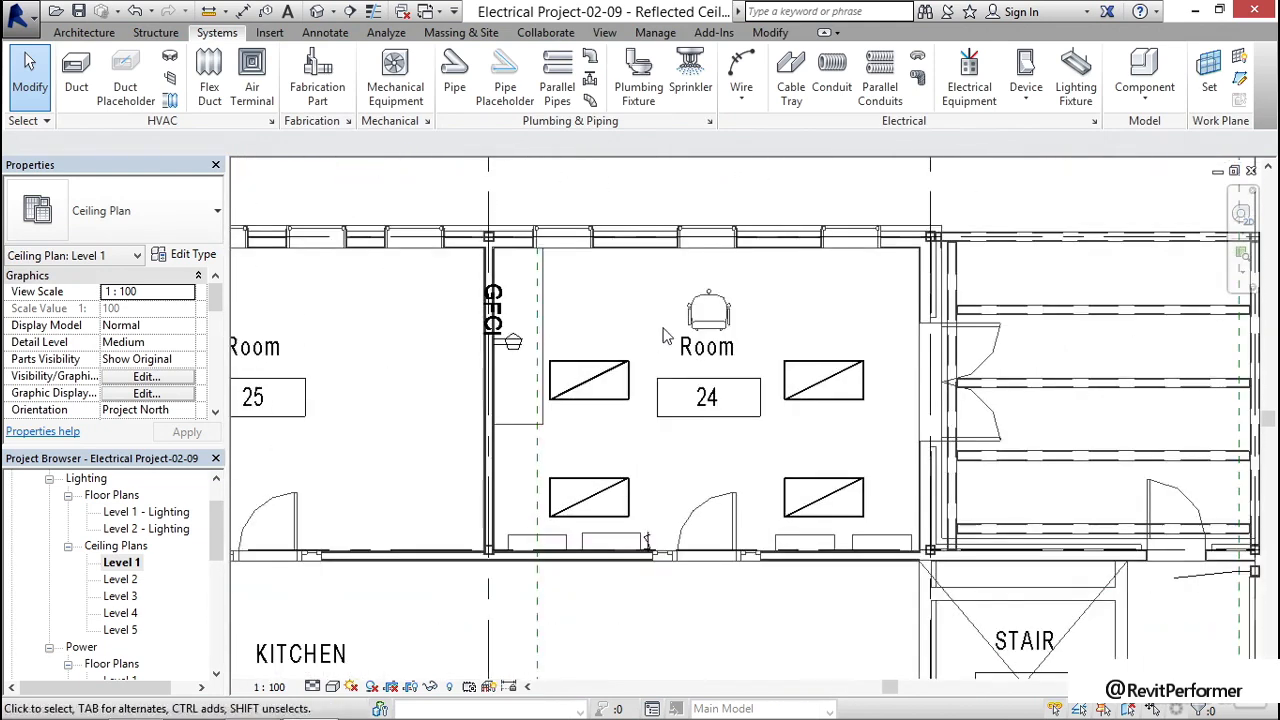
pyautogui.press('Tab')
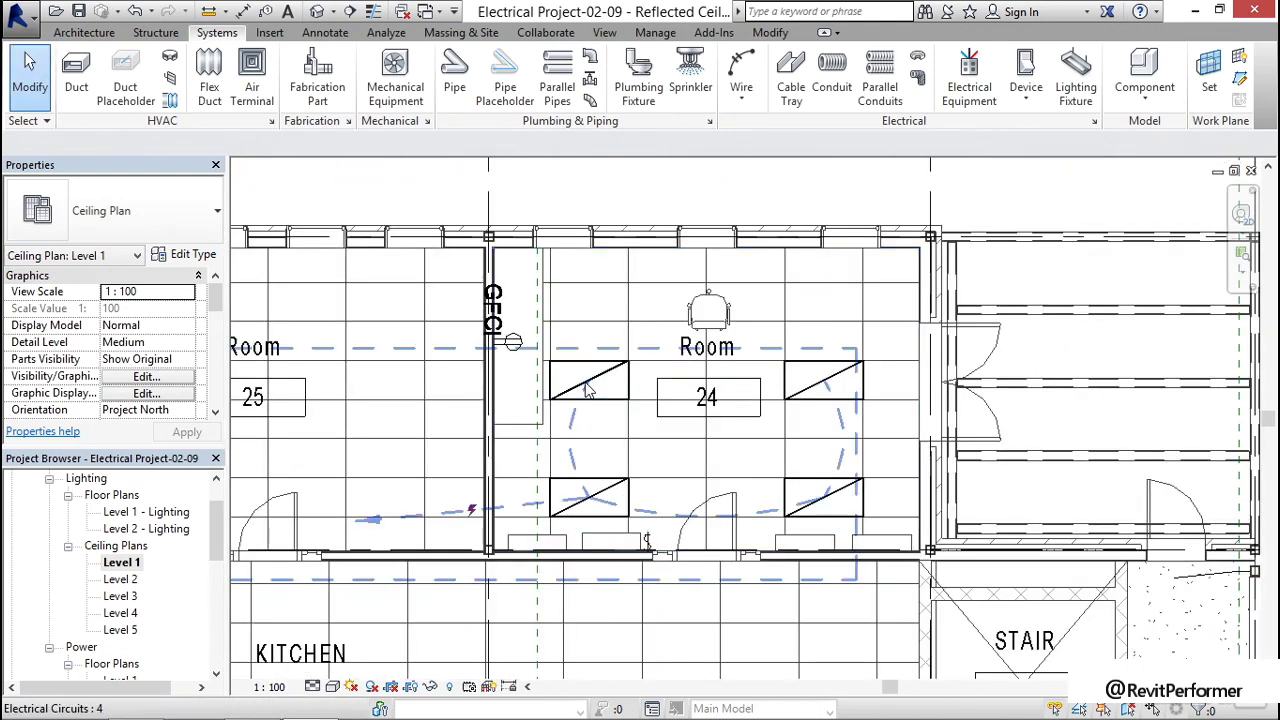
pyautogui.click(590, 385)
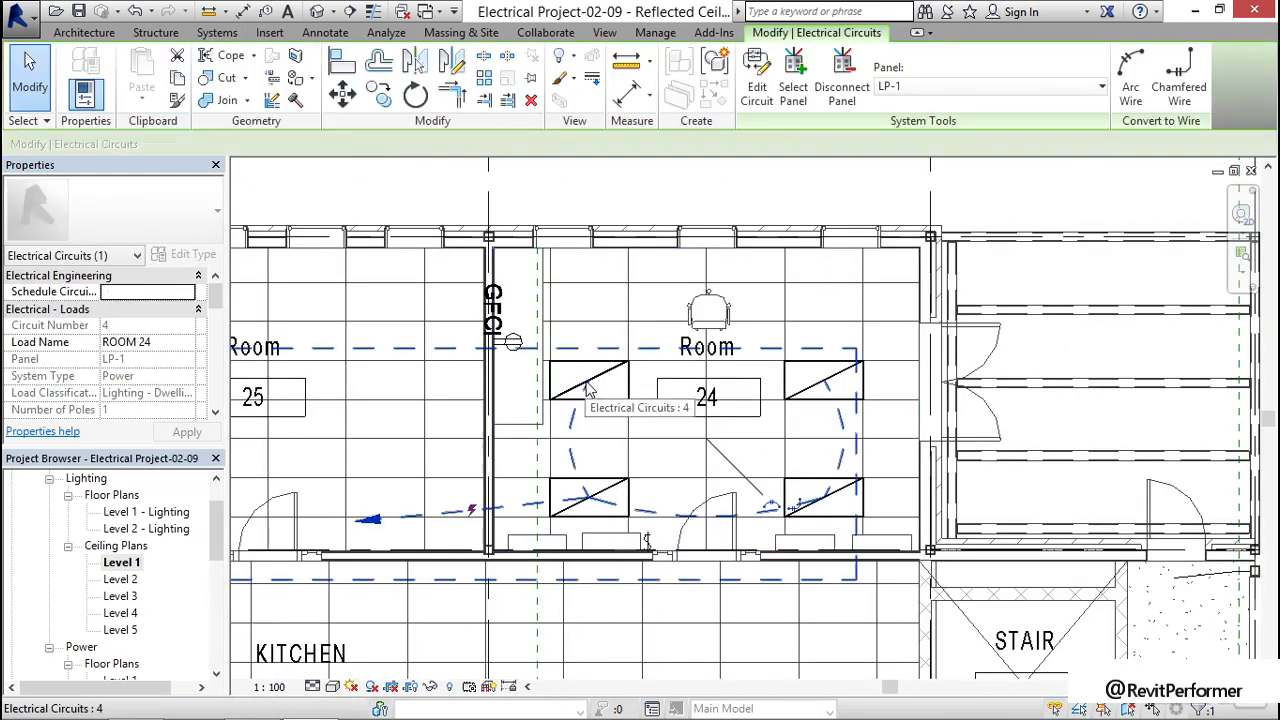
pyautogui.click(770, 510)
pyautogui.moveTo(440, 521); pyautogui.dragTo(550, 435, button='middle')
pyautogui.press('Escape')
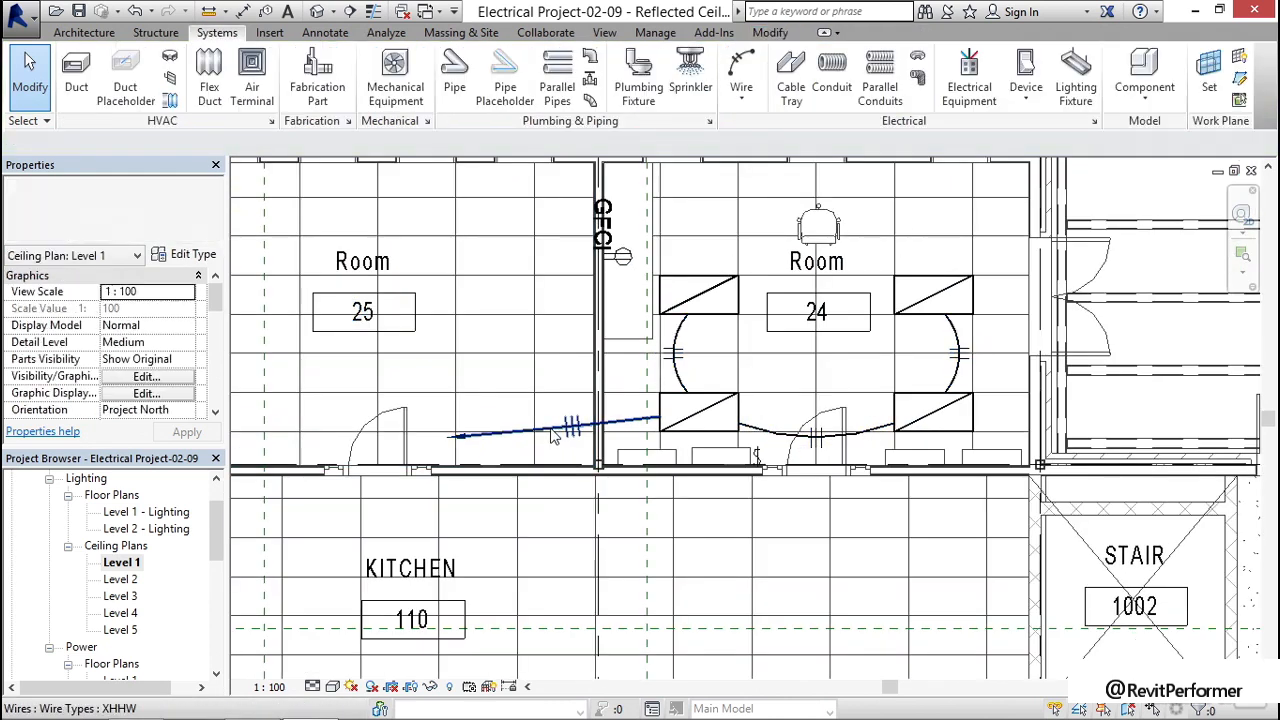
# Shorten Room 24's home run wire and curve it slightly, with its arrow ending in Room 25 near the shared wall.
pyautogui.click(550, 435)
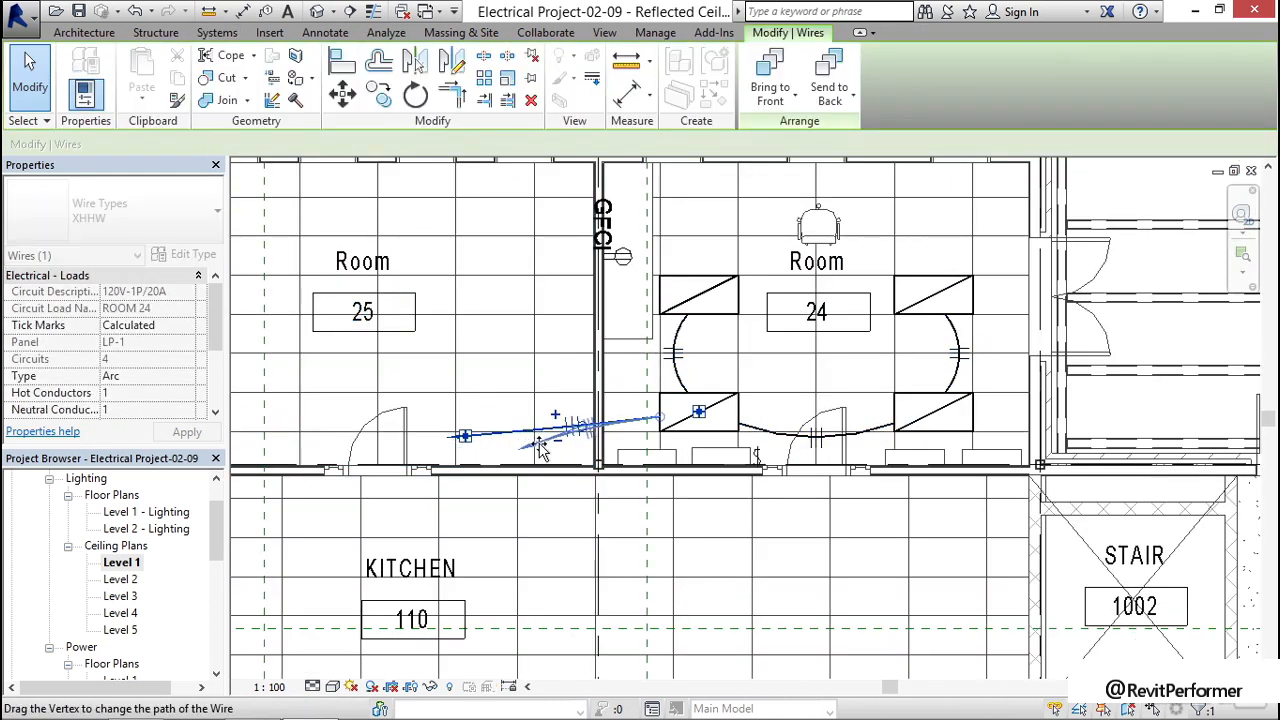
pyautogui.press('Escape')
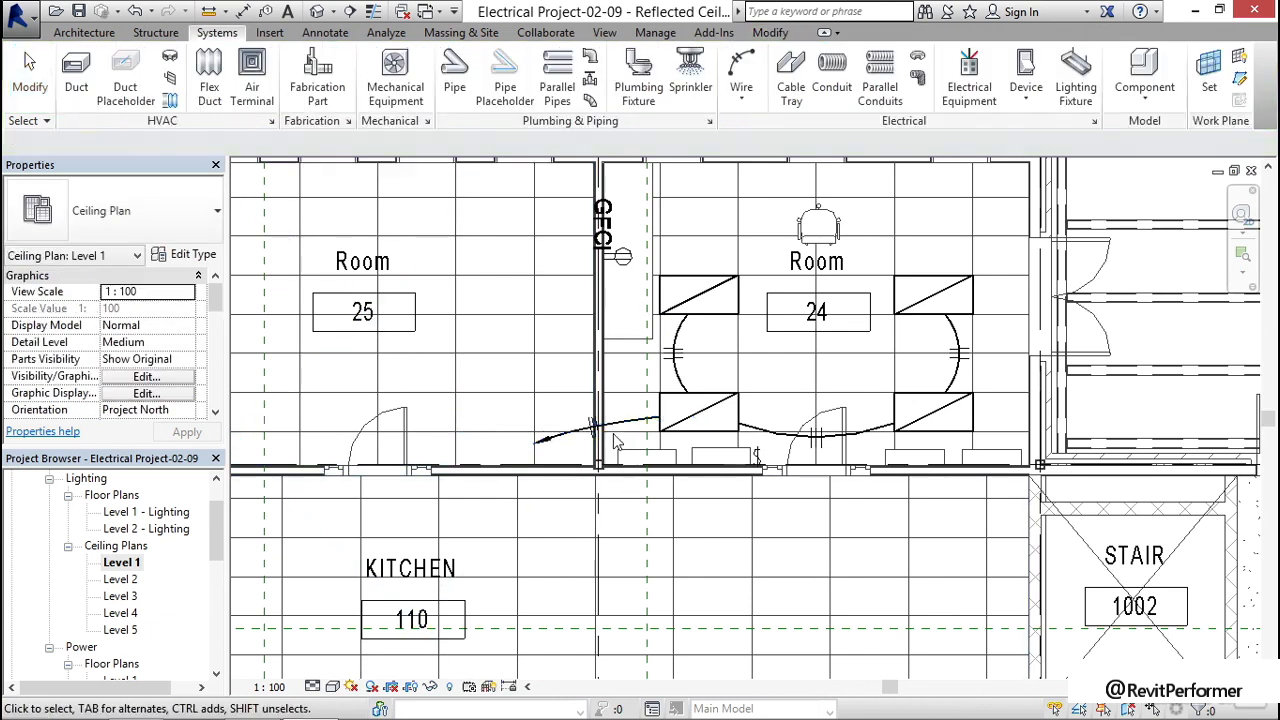
# Reduce the hot conductors to 0 on the arc wire joining Room 24's two fixtures nearest Room 25.
pyautogui.scroll(3, 712, 360)
pyautogui.scroll(1, 715, 394)
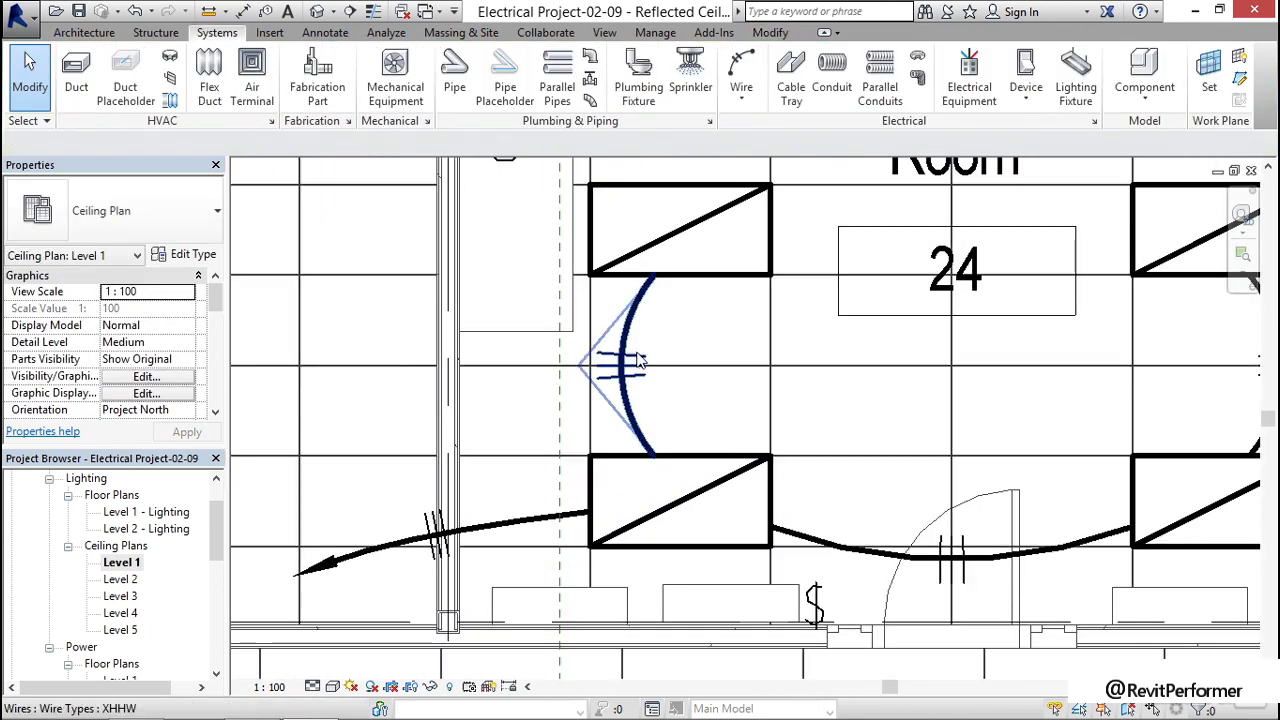
pyautogui.click(631, 331)
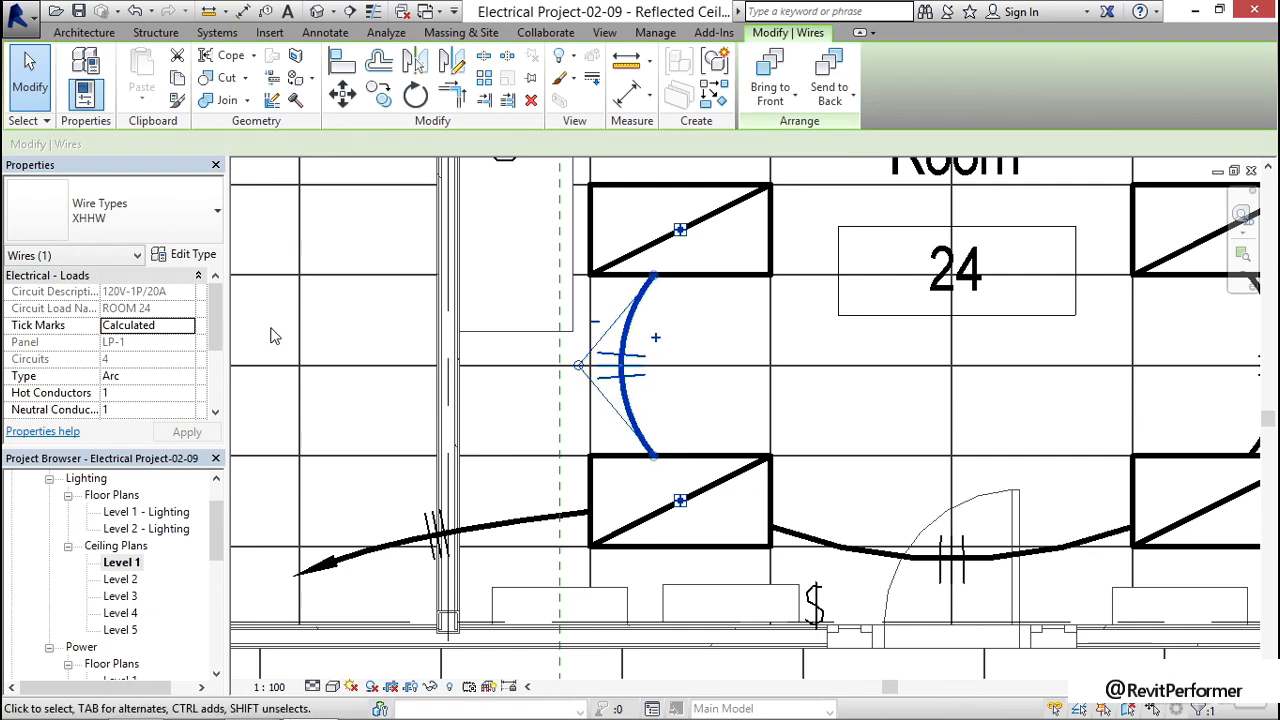
pyautogui.moveTo(213, 318)
pyautogui.mouseDown()
pyautogui.moveTo(213, 365)
pyautogui.moveTo(213, 318)
pyautogui.mouseUp()
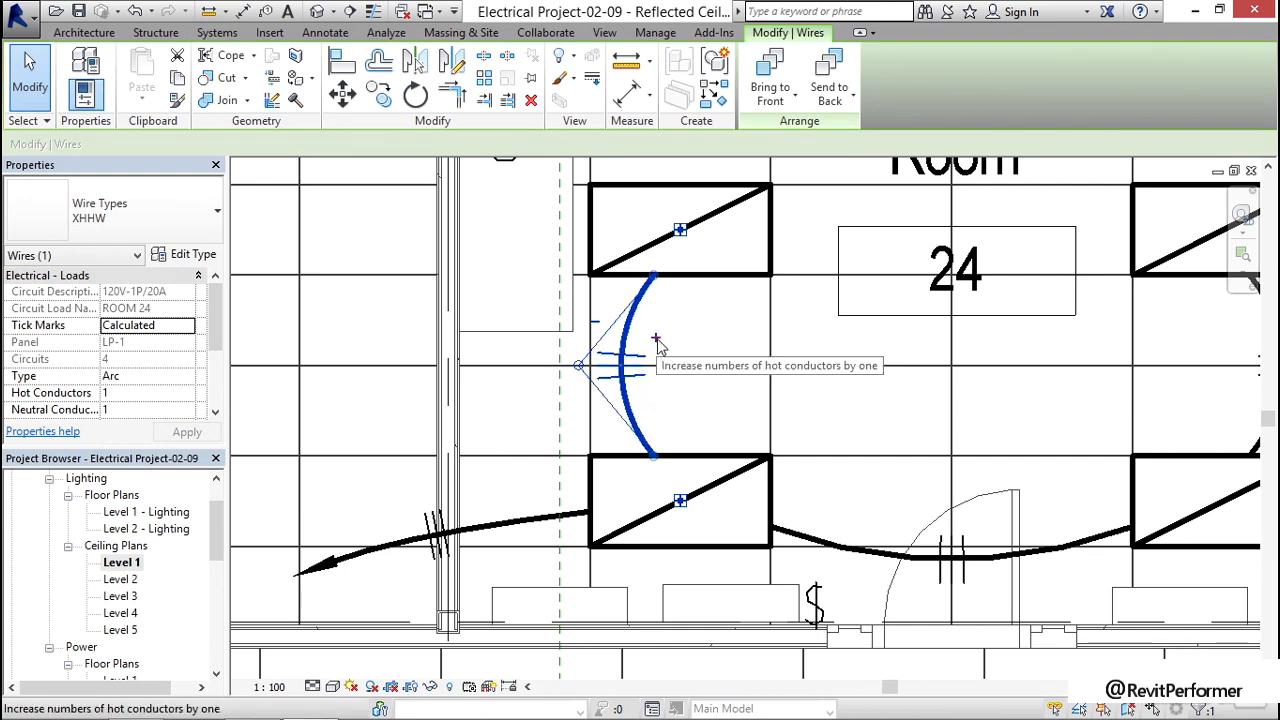
pyautogui.click(656, 339)
pyautogui.click(597, 316)
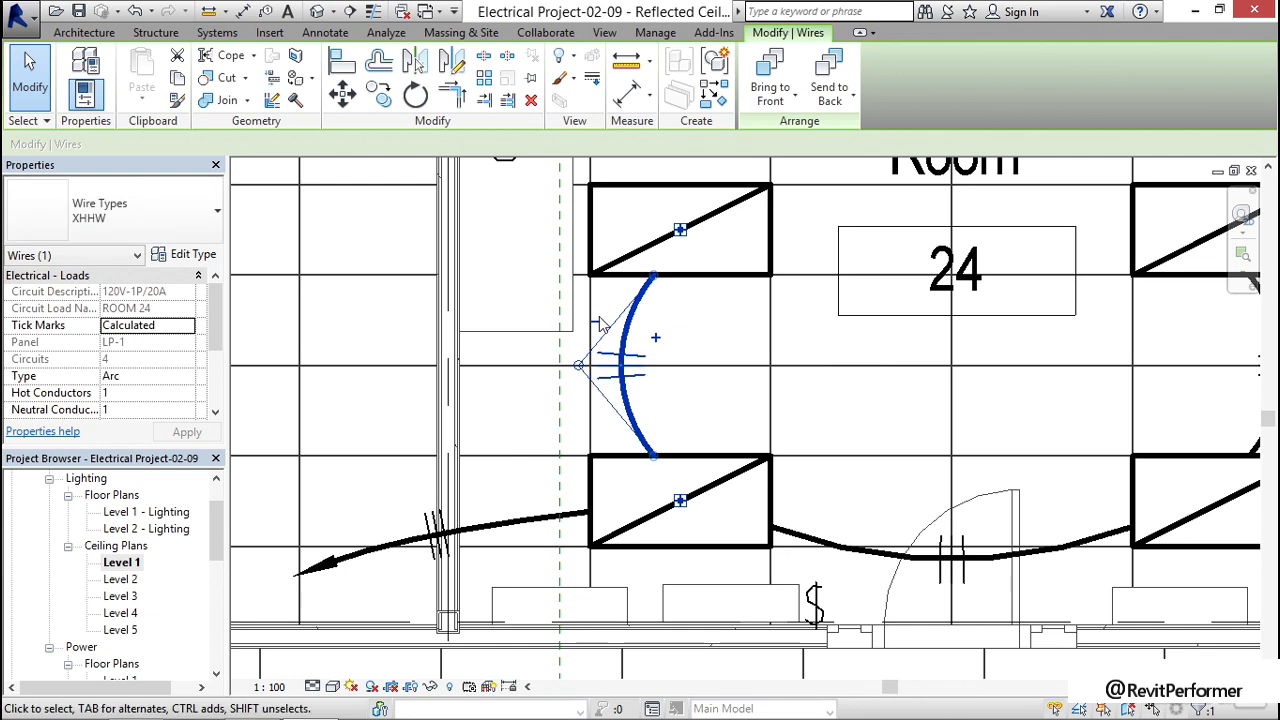
pyautogui.click(597, 316)
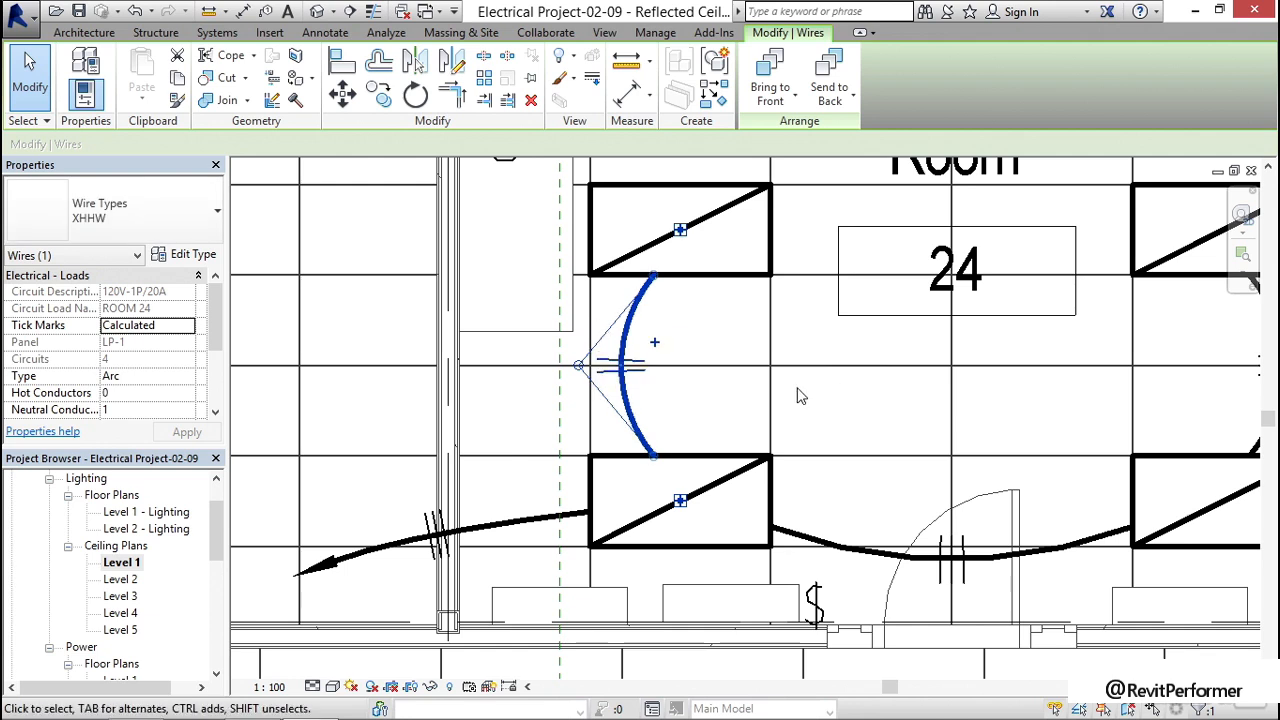
pyautogui.scroll(-3, 800, 396)
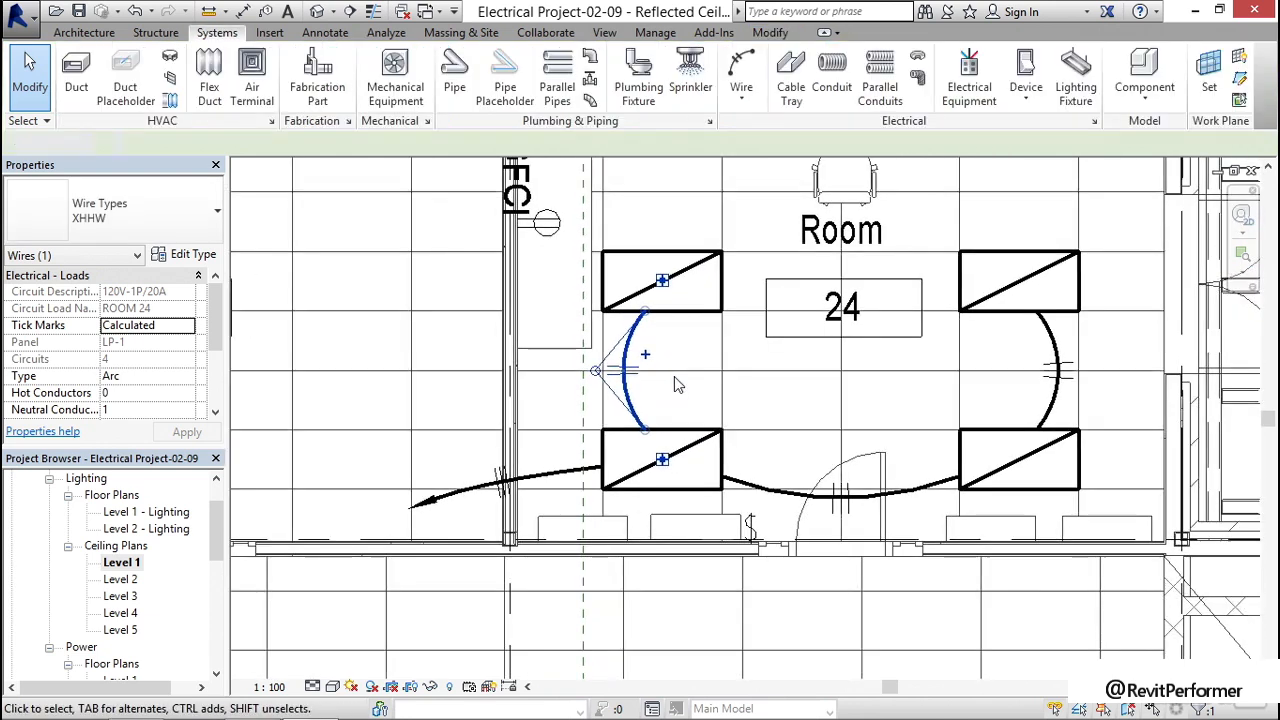
pyautogui.click(674, 377)
pyautogui.moveTo(632, 421); pyautogui.dragTo(673, 366, button='middle')
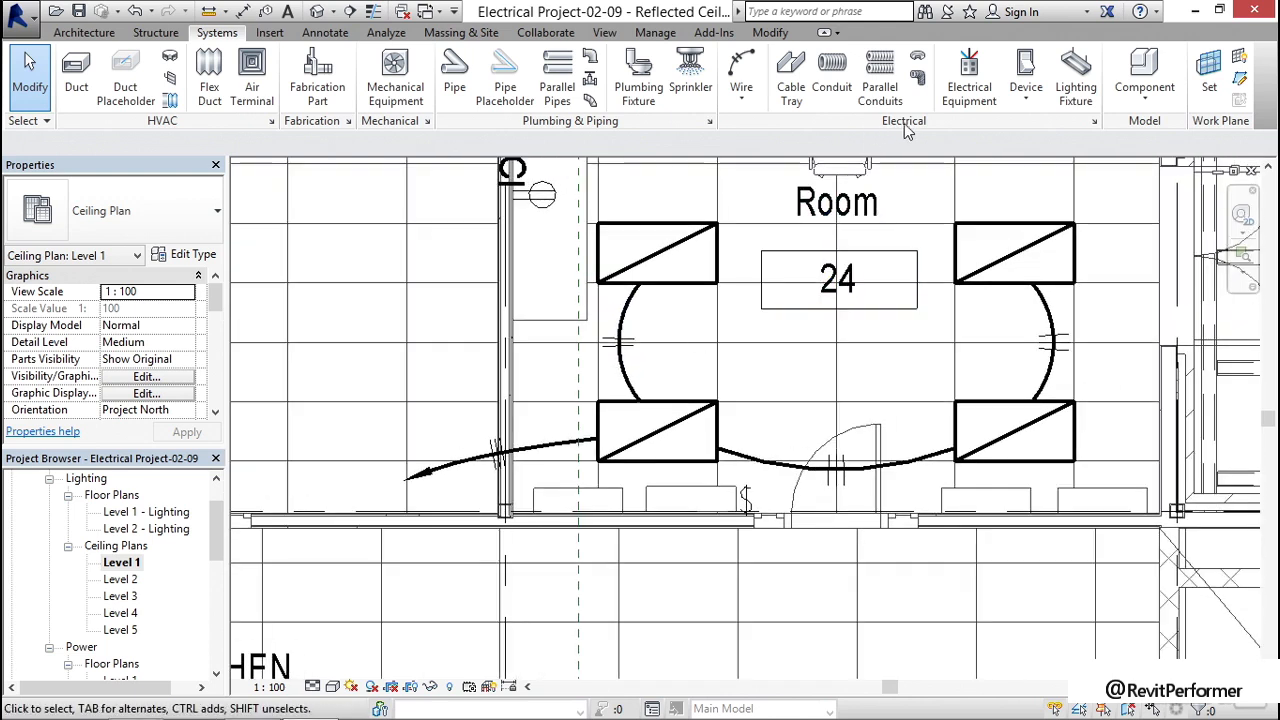
# In the electrical wiring settings, set Show Tick Marks to Never and apply the change.
pyautogui.click(1094, 122)
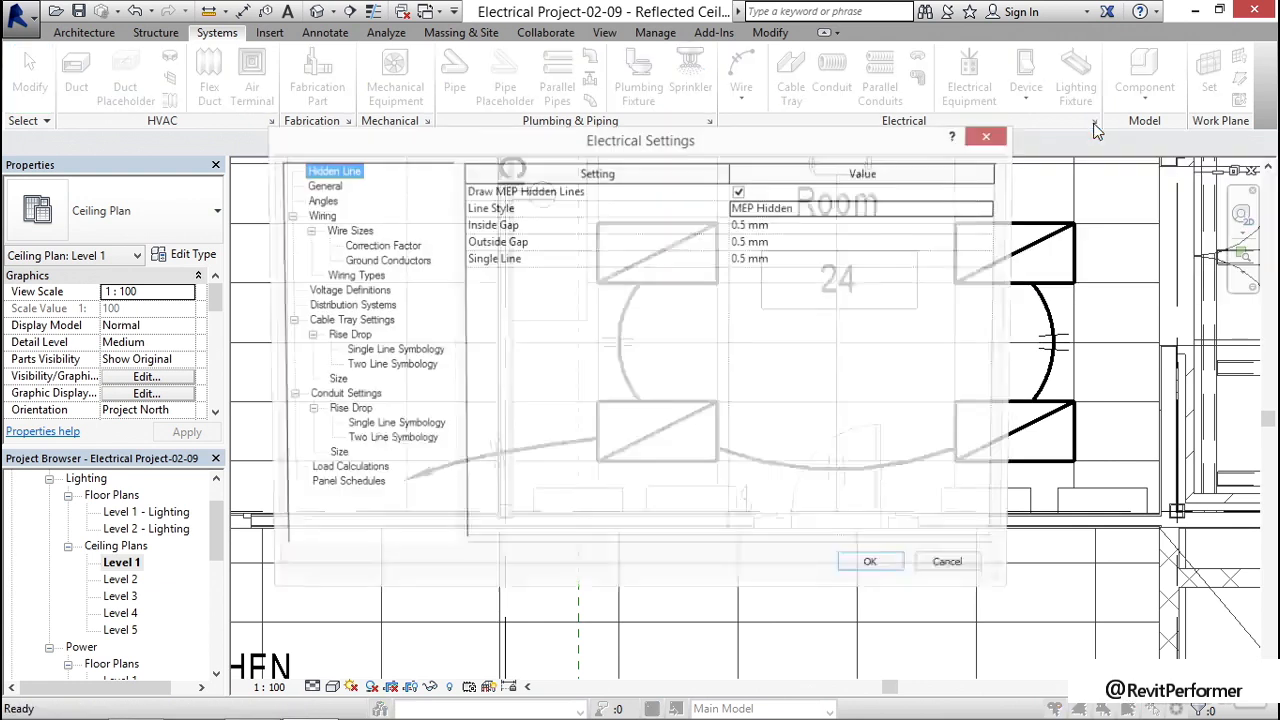
pyautogui.click(318, 216)
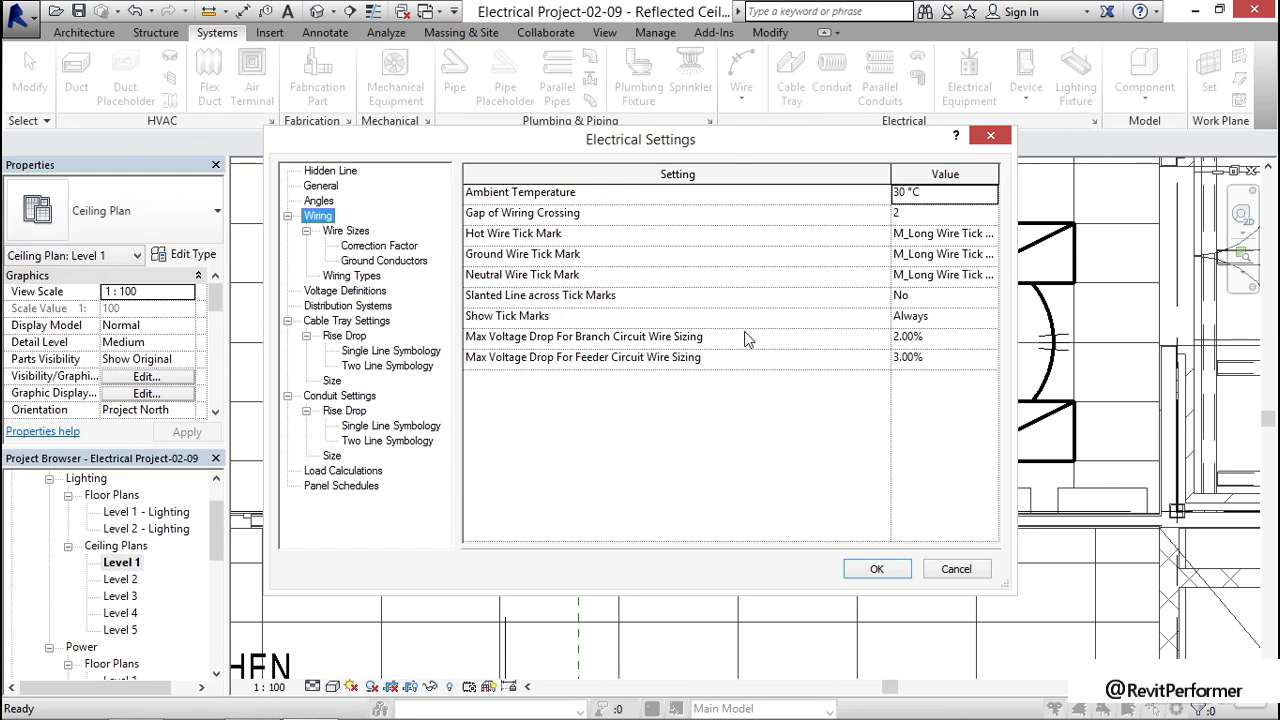
pyautogui.moveTo(1014, 327); pyautogui.dragTo(1188, 327)
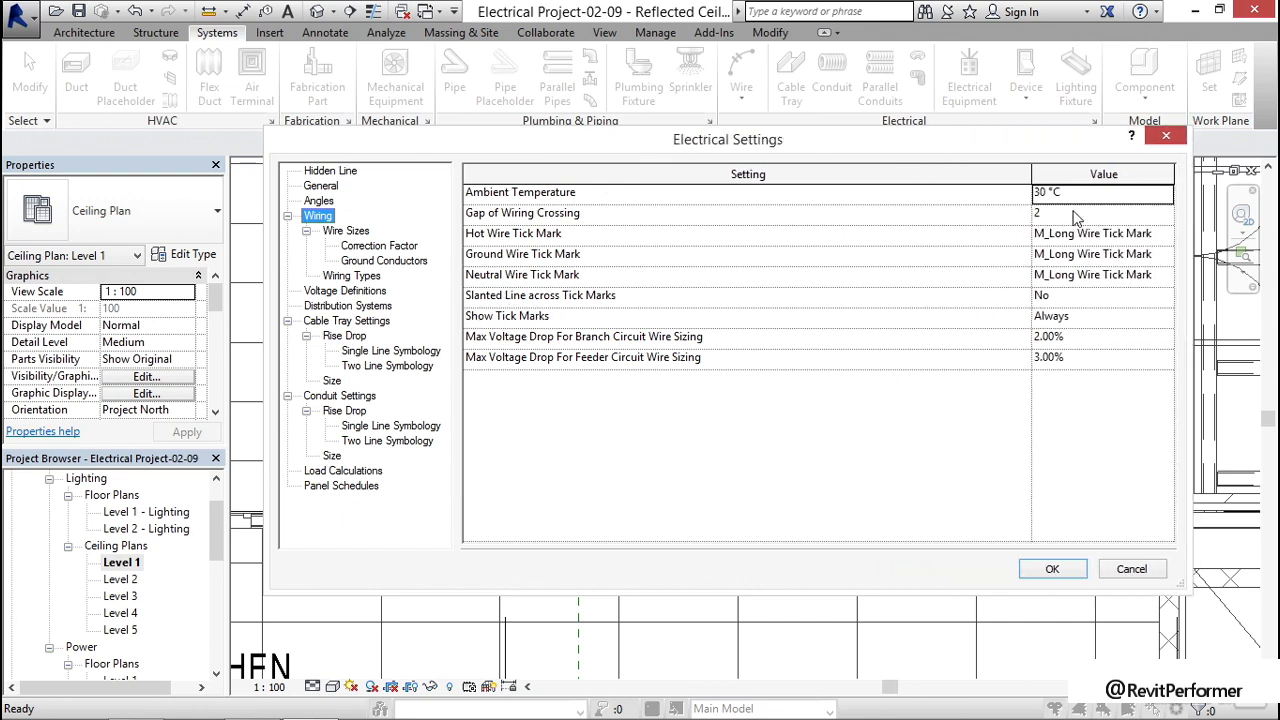
pyautogui.moveTo(810, 182); pyautogui.dragTo(750, 182)
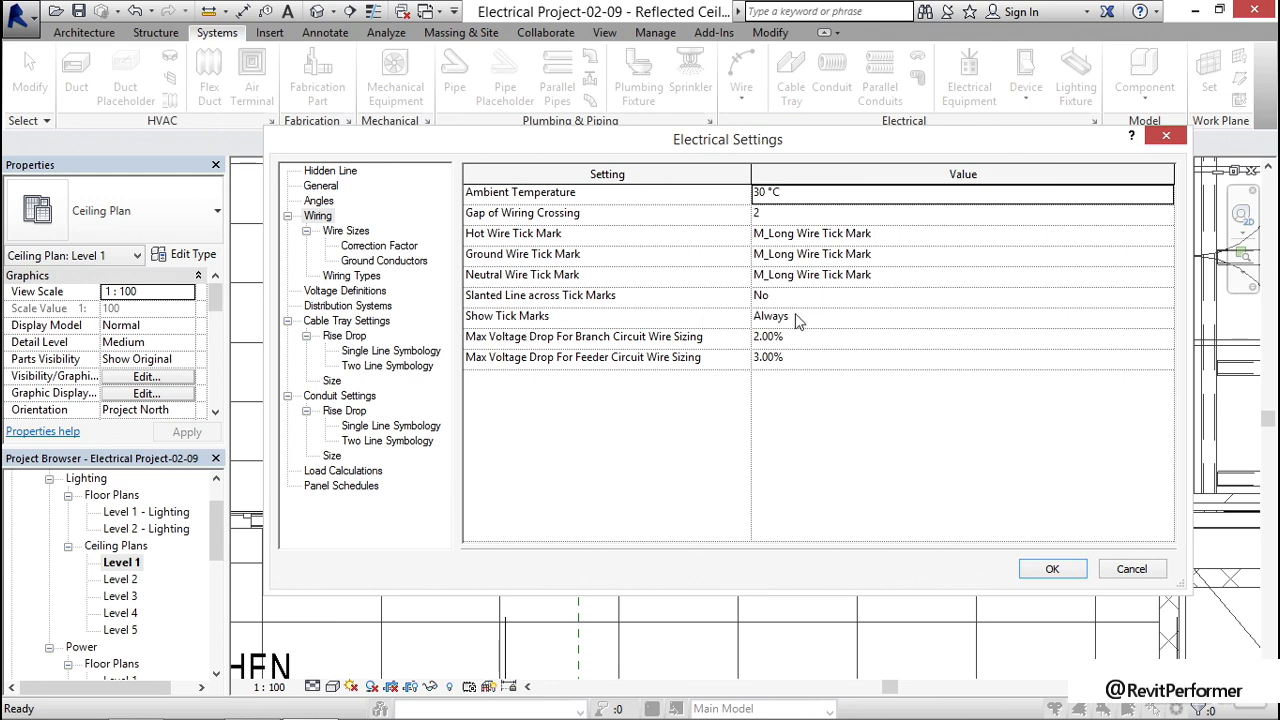
pyautogui.click(822, 318)
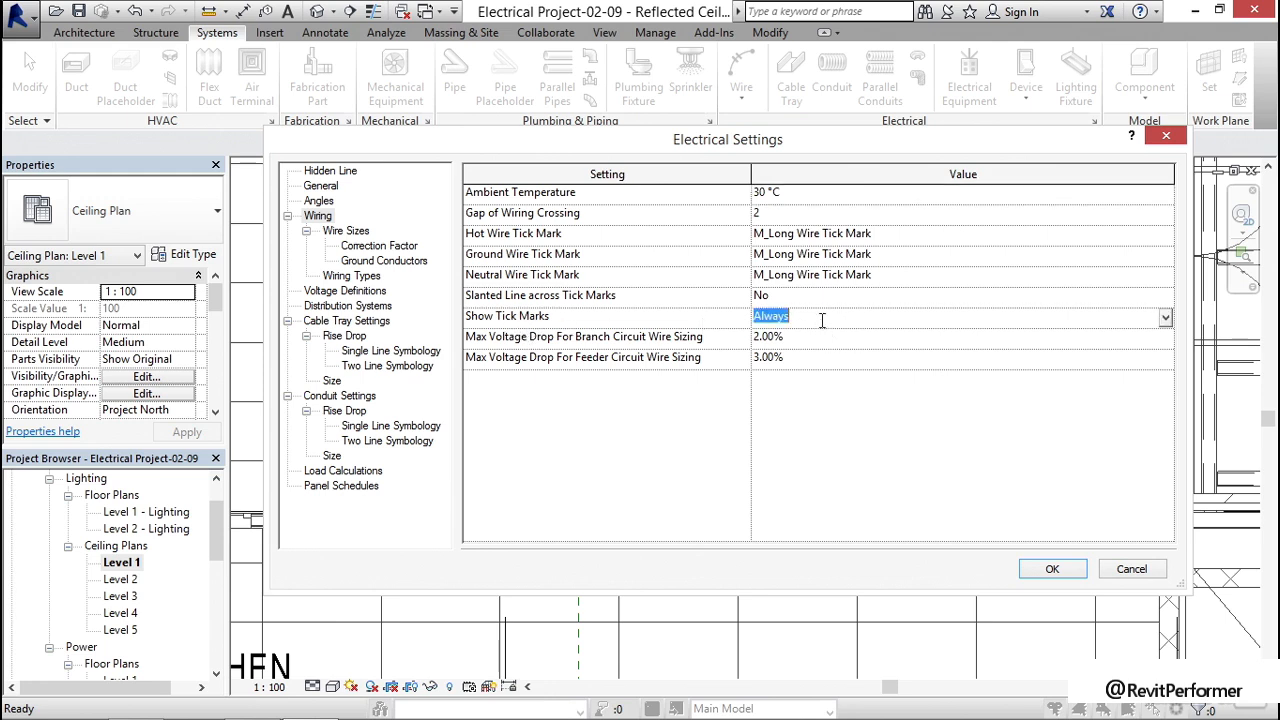
pyautogui.click(1165, 320)
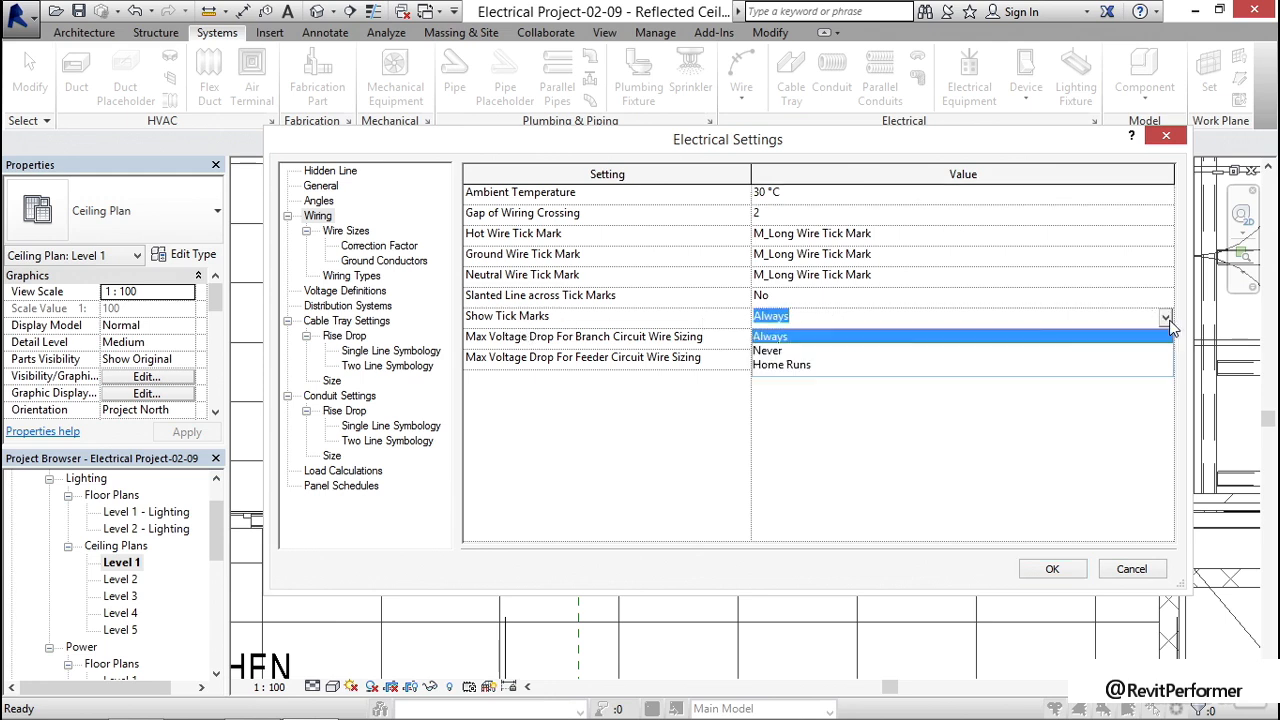
pyautogui.click(766, 351)
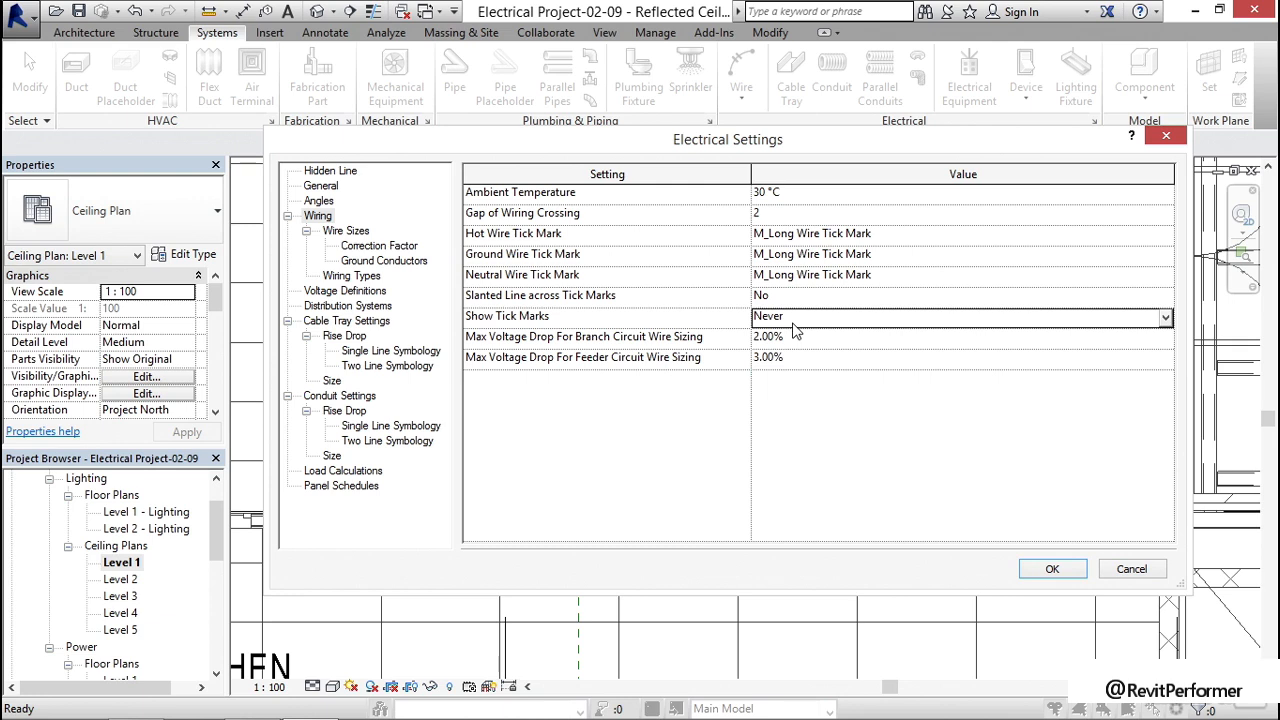
pyautogui.click(1052, 568)
# Examine the wires around Office 101, Storage 103A and Office 103 for tick marks, and review the overall Level 1 ceiling plan.
pyautogui.moveTo(651, 298); pyautogui.dragTo(722, 297, button='middle')
pyautogui.scroll(-5, 722, 297)
pyautogui.moveTo(603, 299); pyautogui.dragTo(674, 296, button='middle')
pyautogui.moveTo(660, 355); pyautogui.dragTo(803, 387, button='middle')
pyautogui.scroll(5, 378, 284)
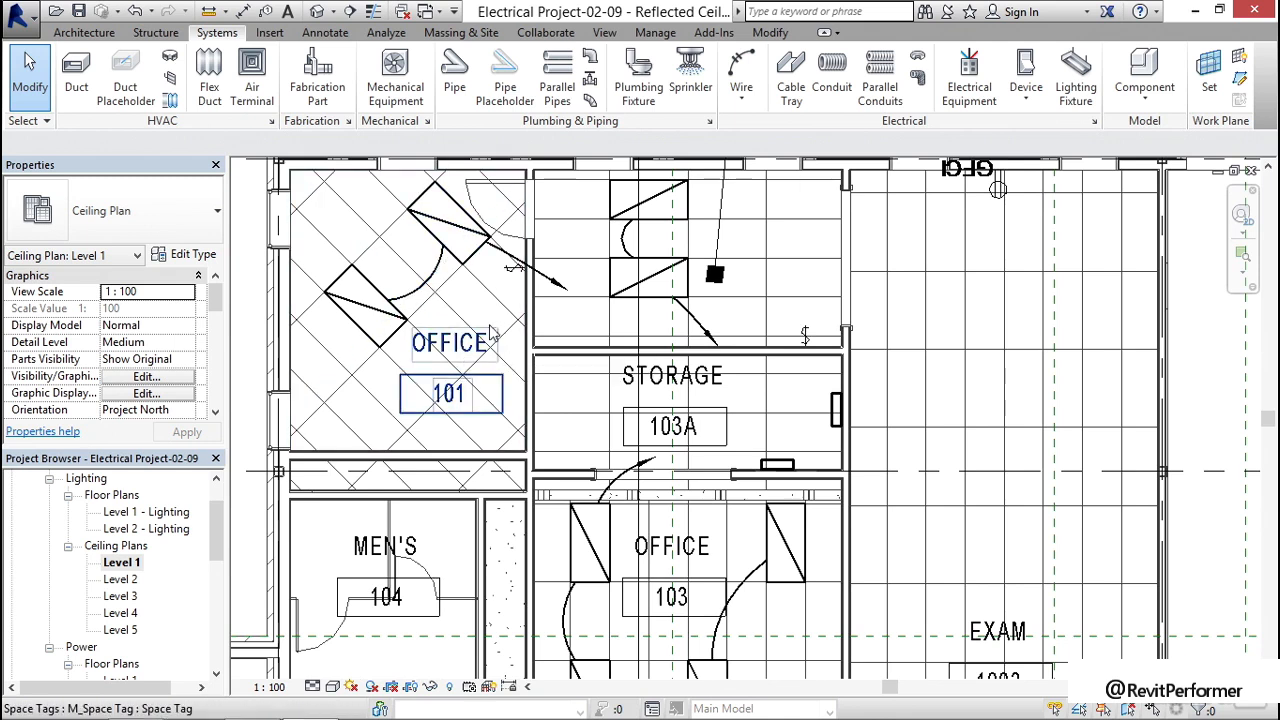
pyautogui.scroll(2, 491, 326)
pyautogui.press('Tab')
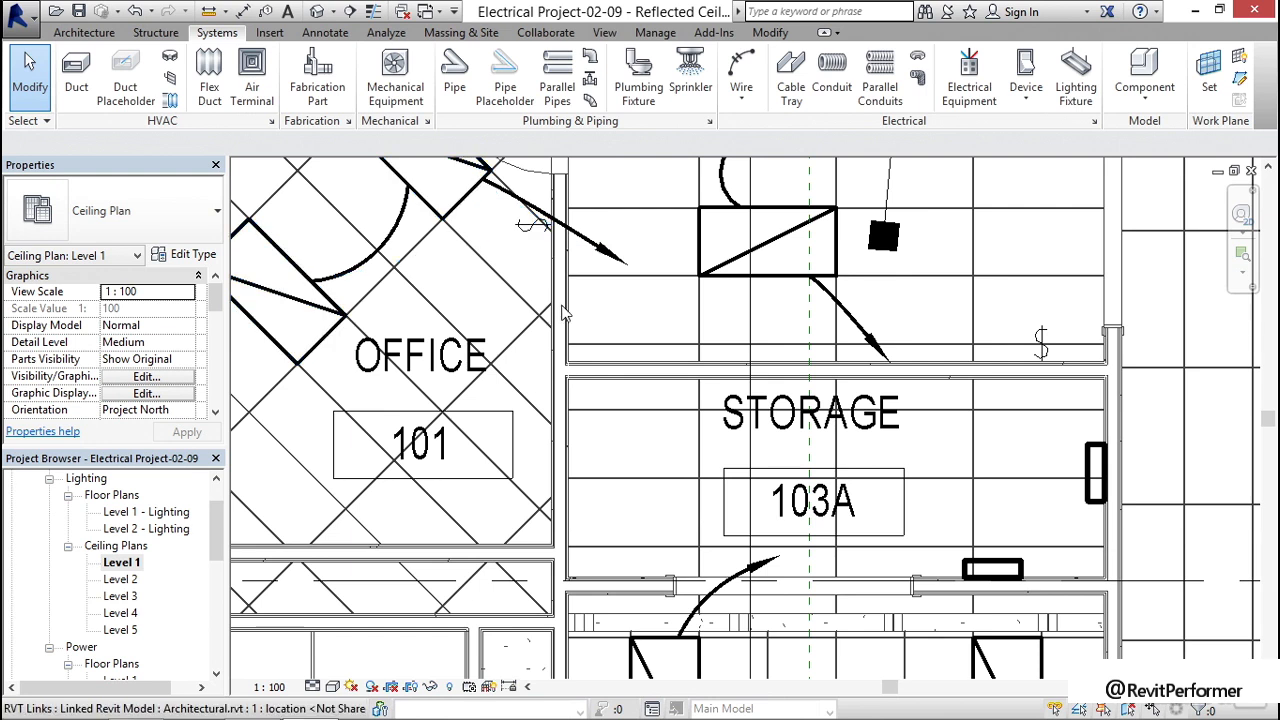
pyautogui.scroll(-5, 560, 306)
pyautogui.moveTo(702, 350); pyautogui.dragTo(631, 336, button='middle')
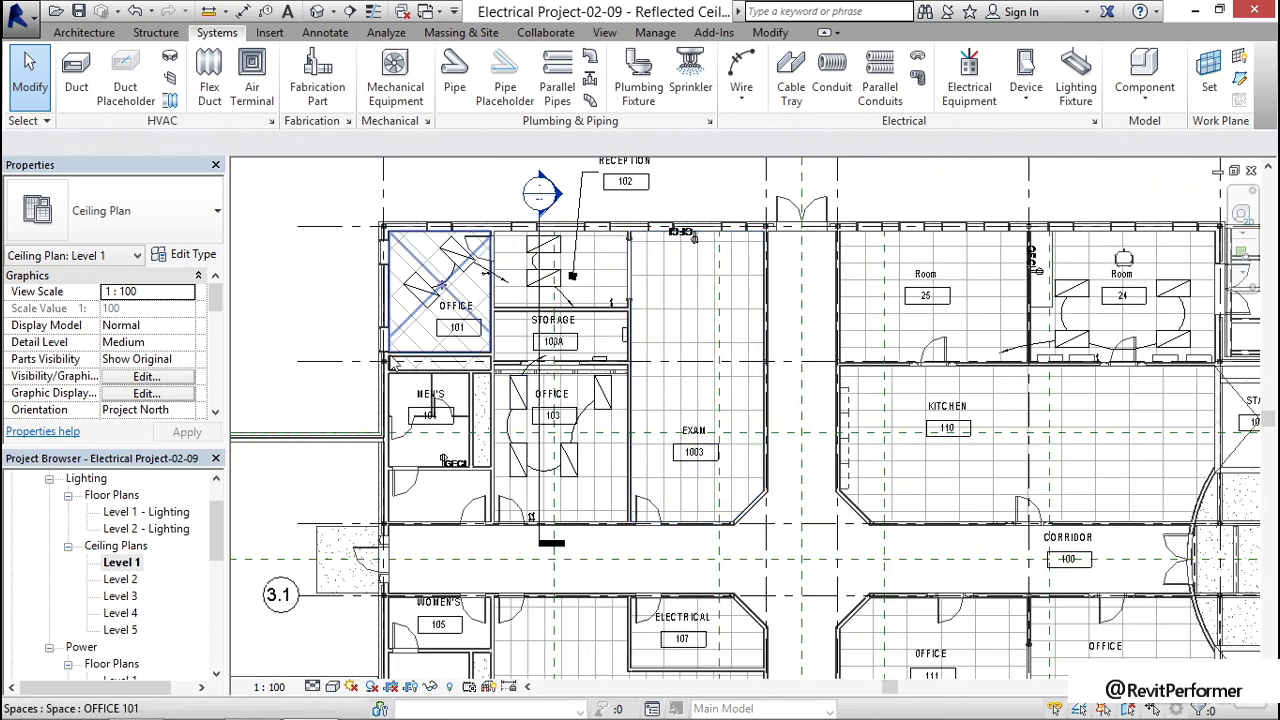